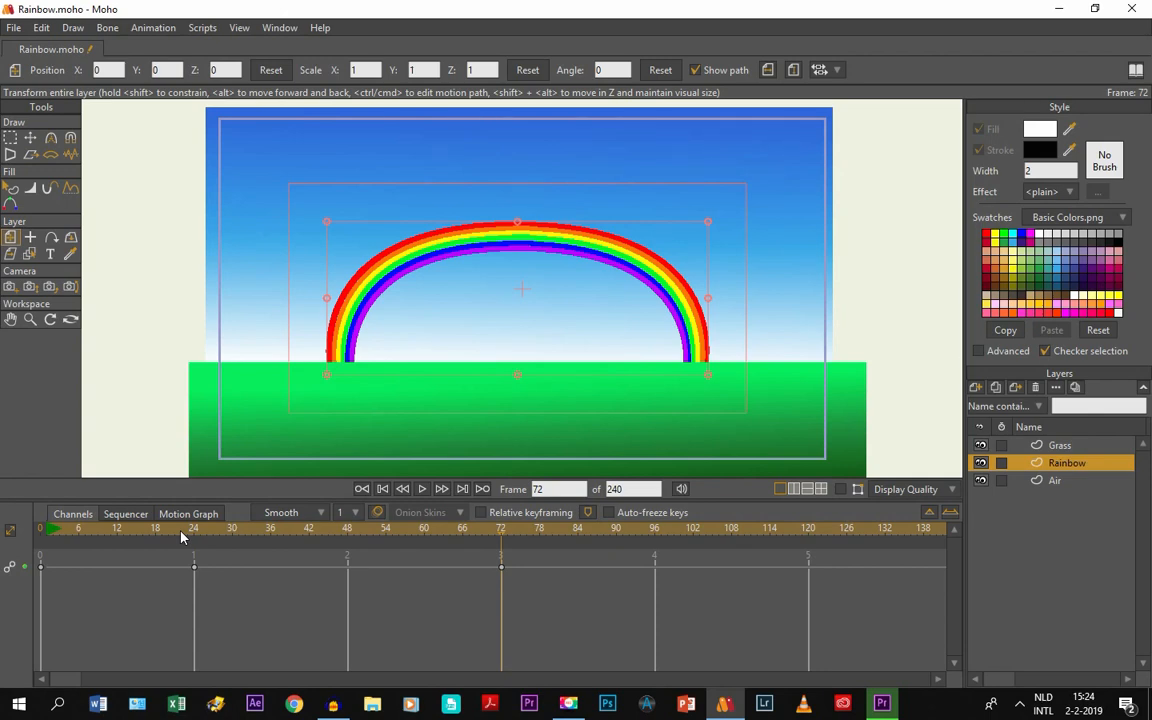
Add a group layer above the Rainbow layer at frame 0 and name it "Magical star".
{"action": "left_click", "coordinate": [383, 489]}
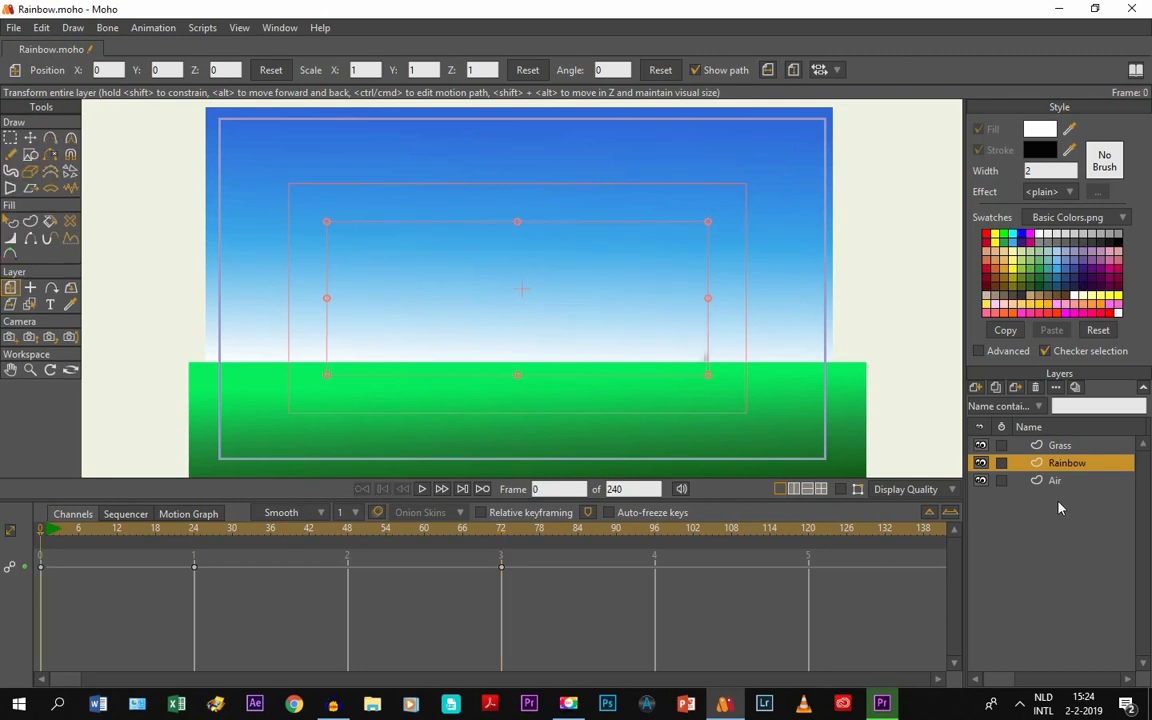
{"action": "left_click", "coordinate": [978, 390]}
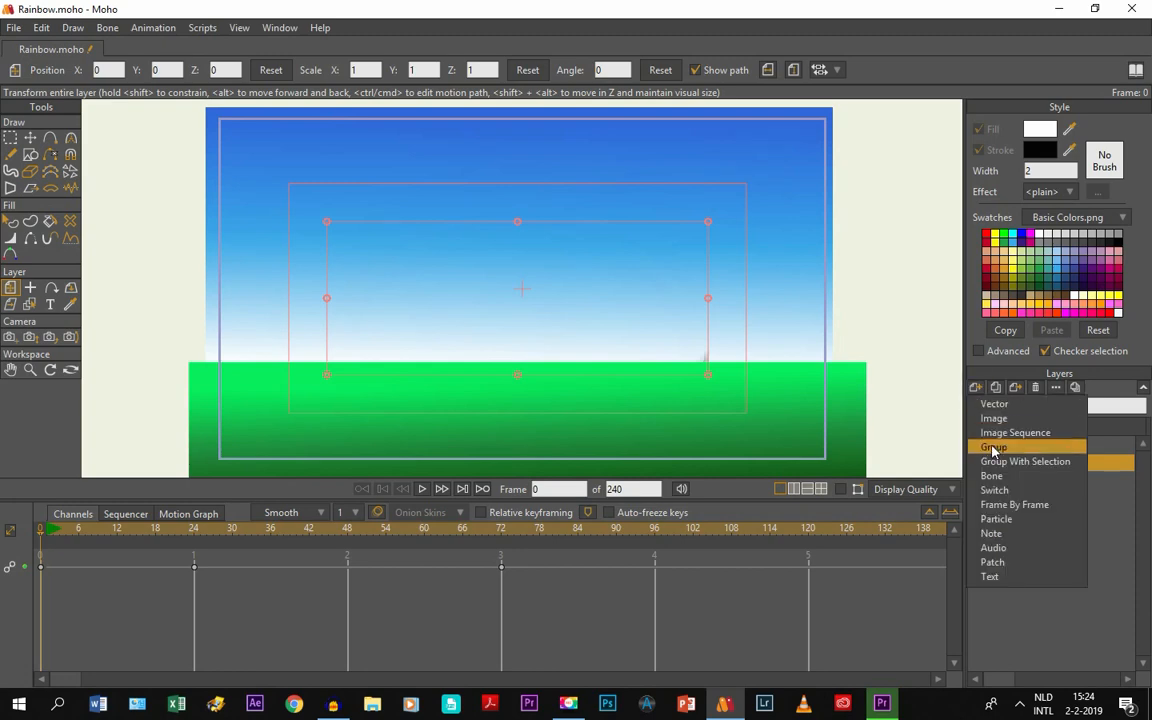
{"action": "left_click", "coordinate": [994, 449]}
{"action": "double_click", "coordinate": [1057, 466]}
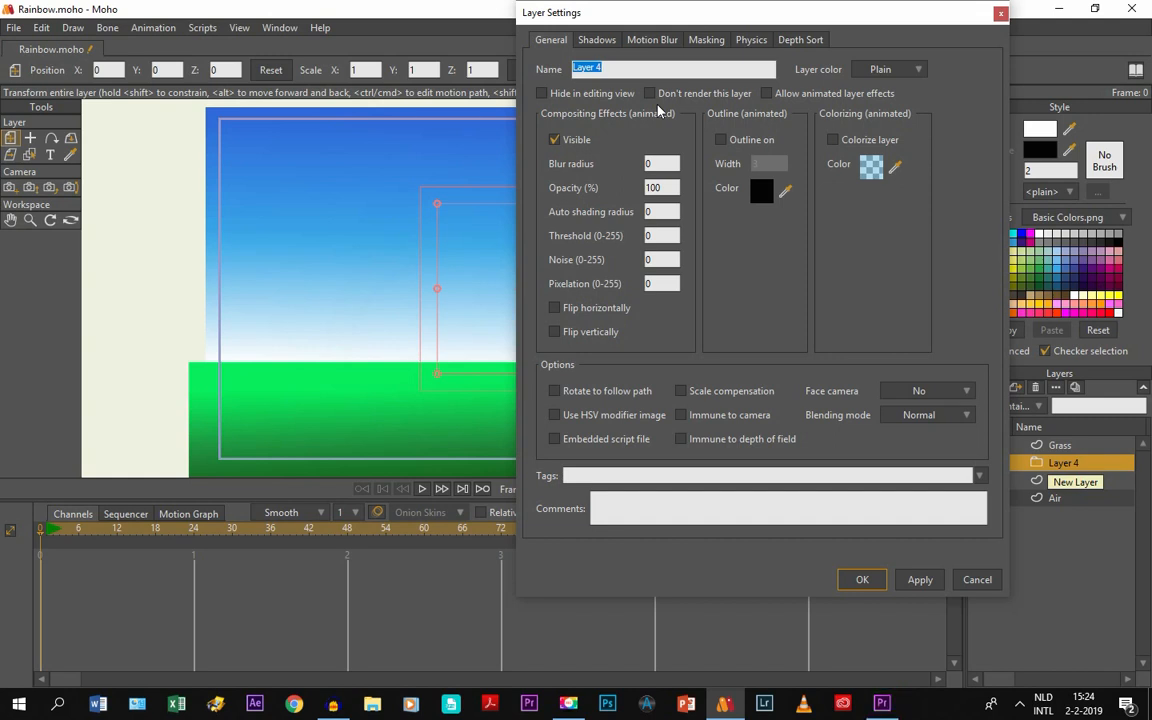
{"action": "type", "text": "Ma"}
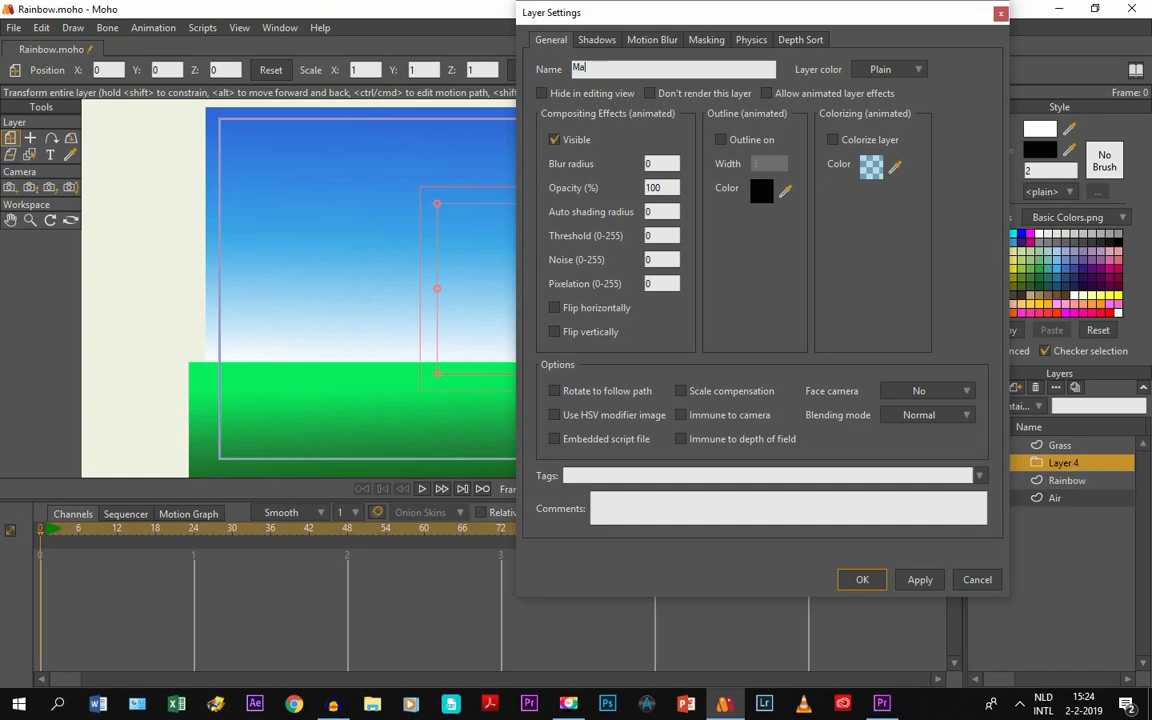
{"action": "type", "text": "gical s"}
{"action": "key", "text": "Caps_Lock"}
{"action": "type", "text": "tar"}
{"action": "key", "text": "Return"}
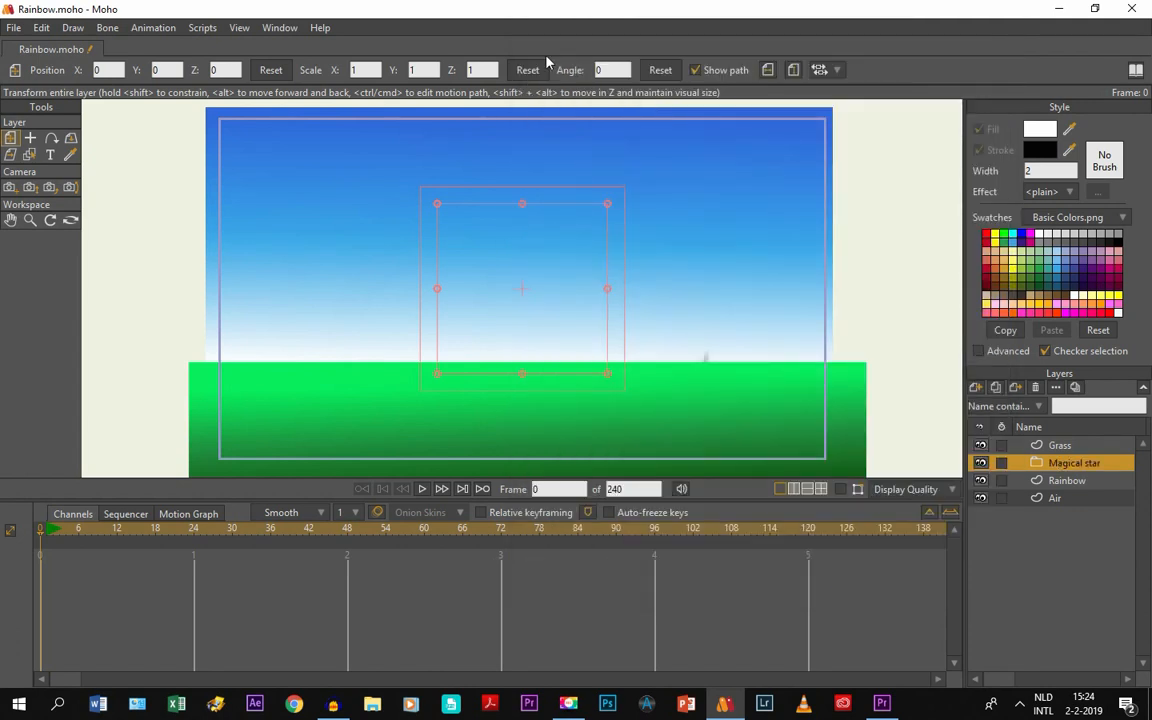
Add a vector layer named "Star" and place it inside the Magical star group.
{"action": "left_click", "coordinate": [970, 390]}
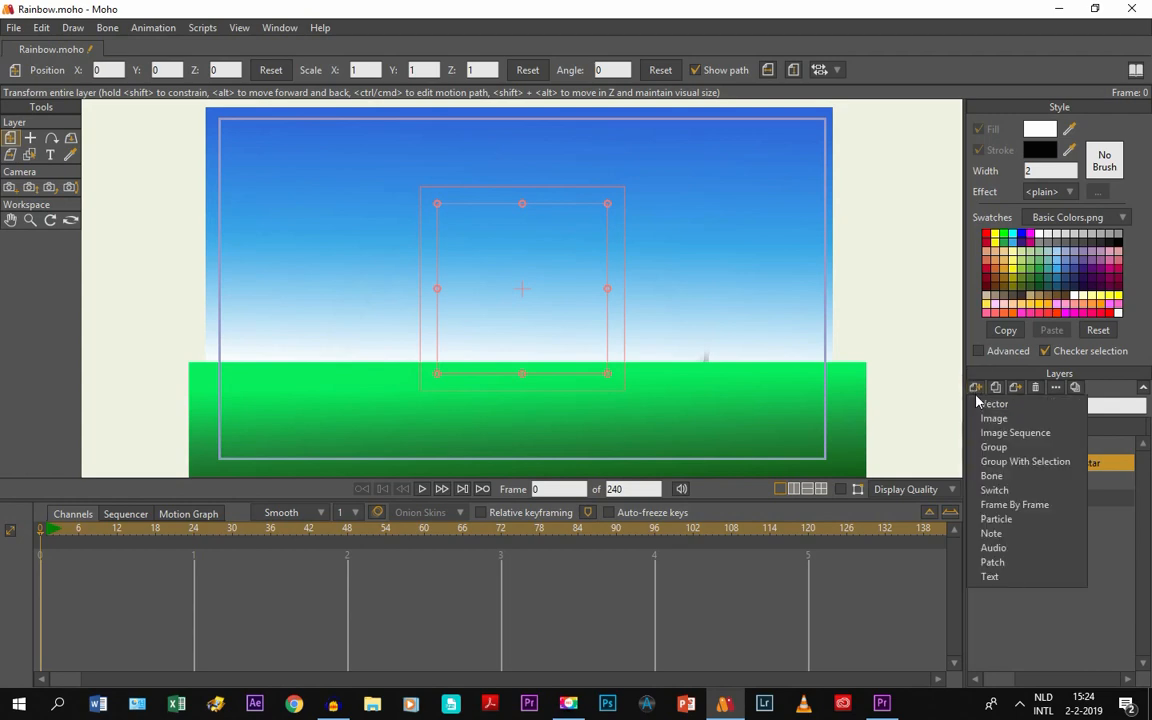
{"action": "left_click", "coordinate": [988, 403]}
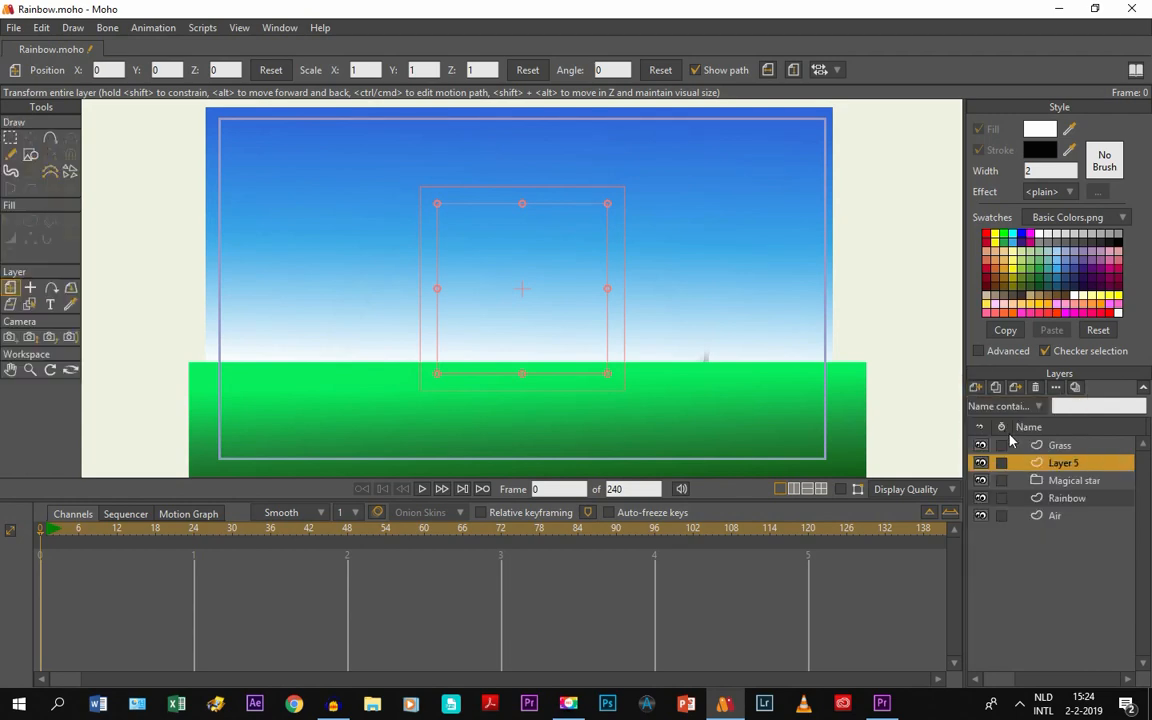
{"action": "double_click", "coordinate": [1062, 466]}
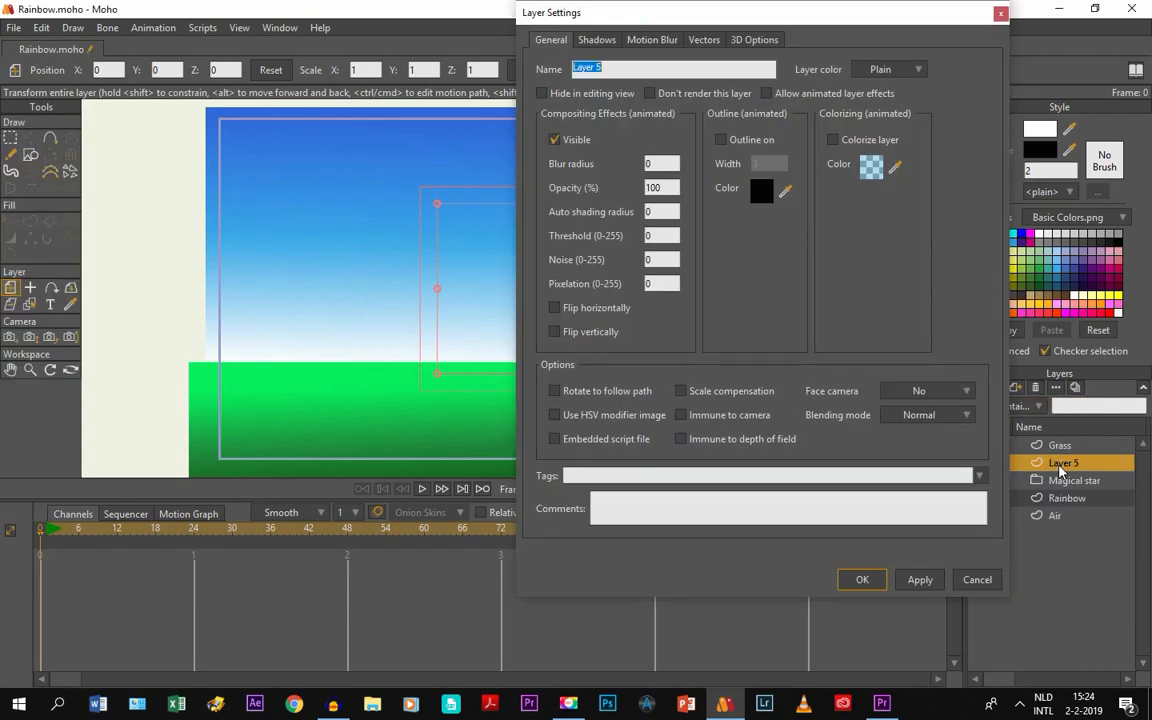
{"action": "type", "text": "Star"}
{"action": "key", "text": "Return"}
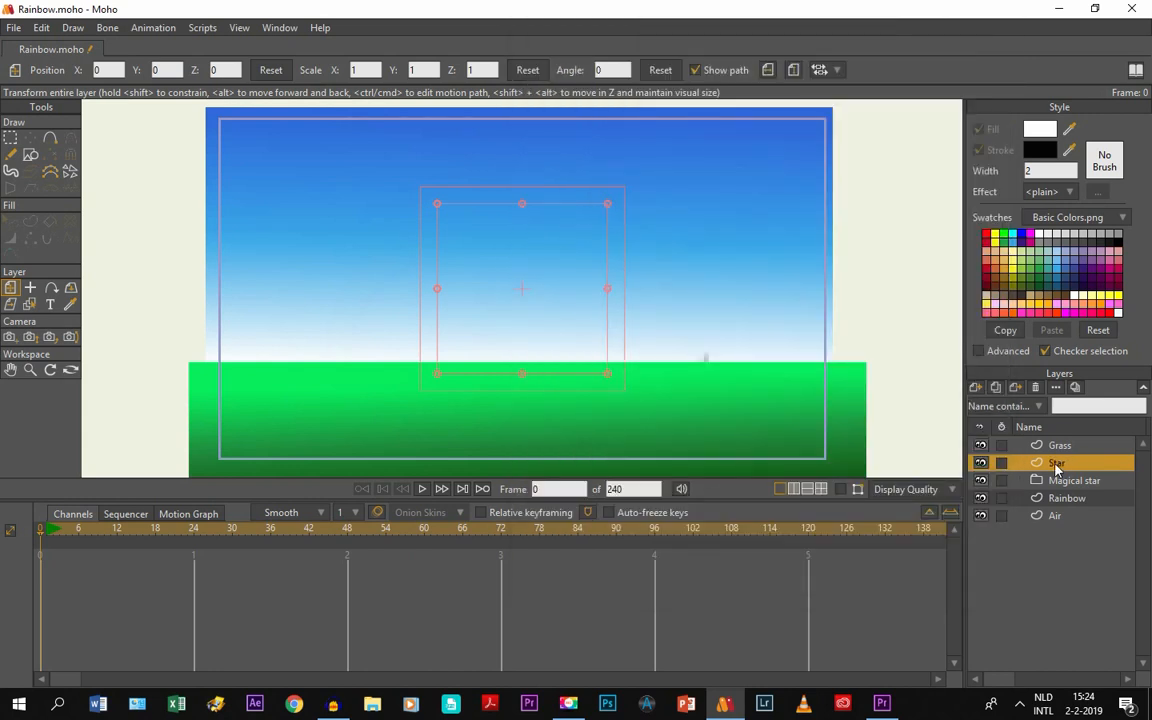
{"action": "left_click_drag", "start_coordinate": [1058, 468], "coordinate": [1061, 486]}
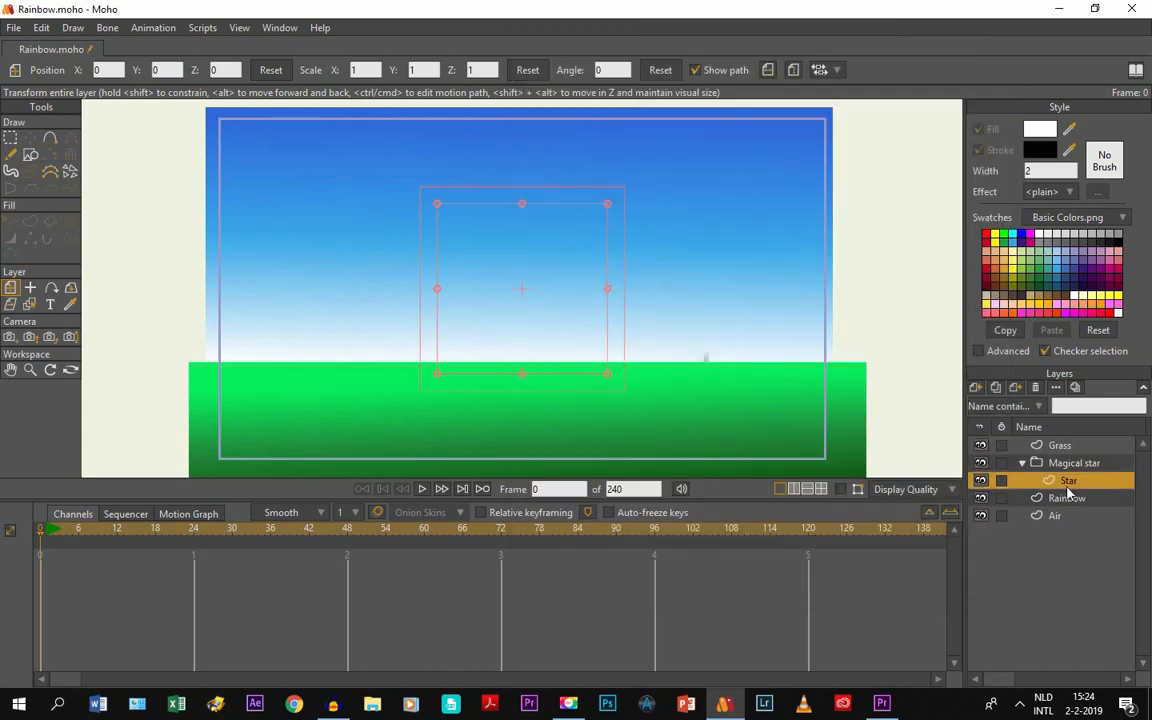
Draw a white circle without stroke in the middle of the sky on the Star layer, using the Soft Edge effect with blur radius 11.8519.
{"action": "left_click", "coordinate": [30, 155]}
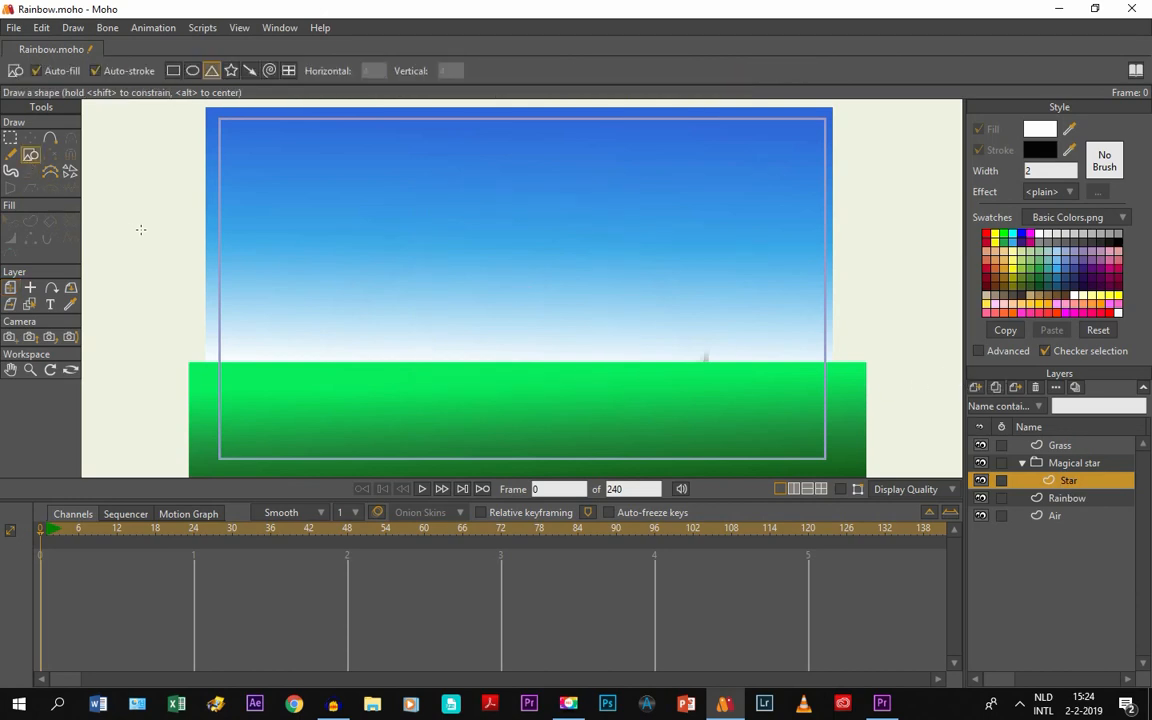
{"action": "left_click", "coordinate": [192, 71]}
{"action": "left_click", "coordinate": [1044, 193]}
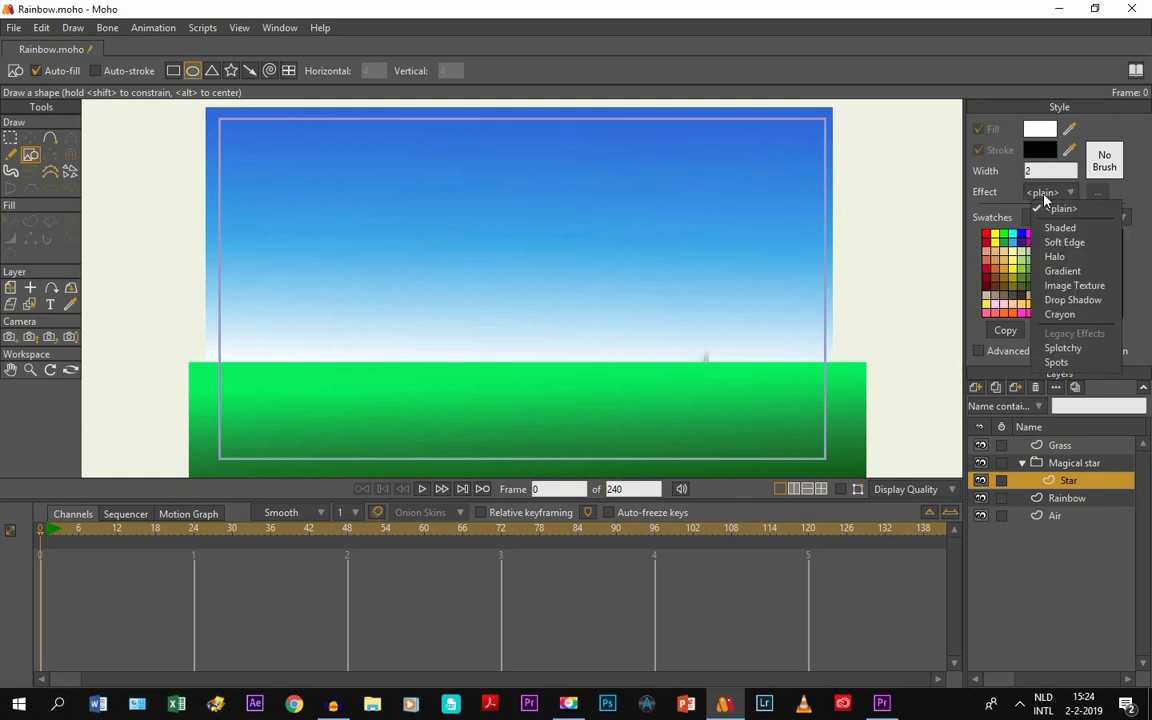
{"action": "left_click", "coordinate": [1050, 242]}
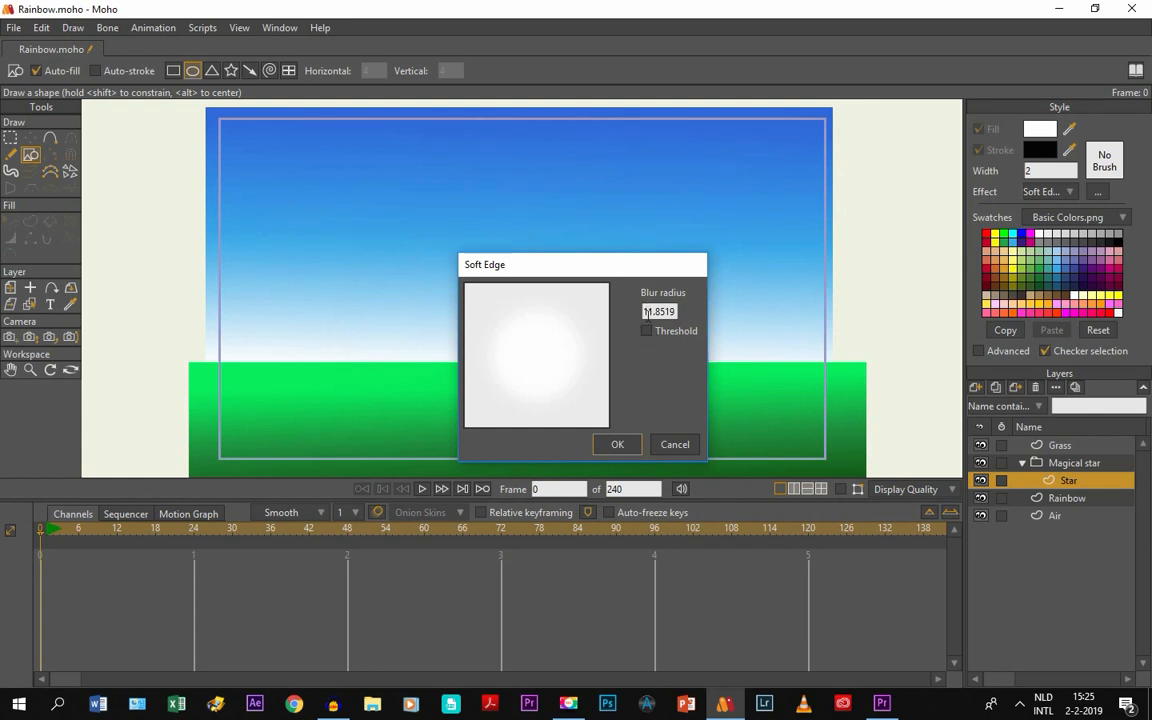
{"action": "left_click", "coordinate": [610, 446]}
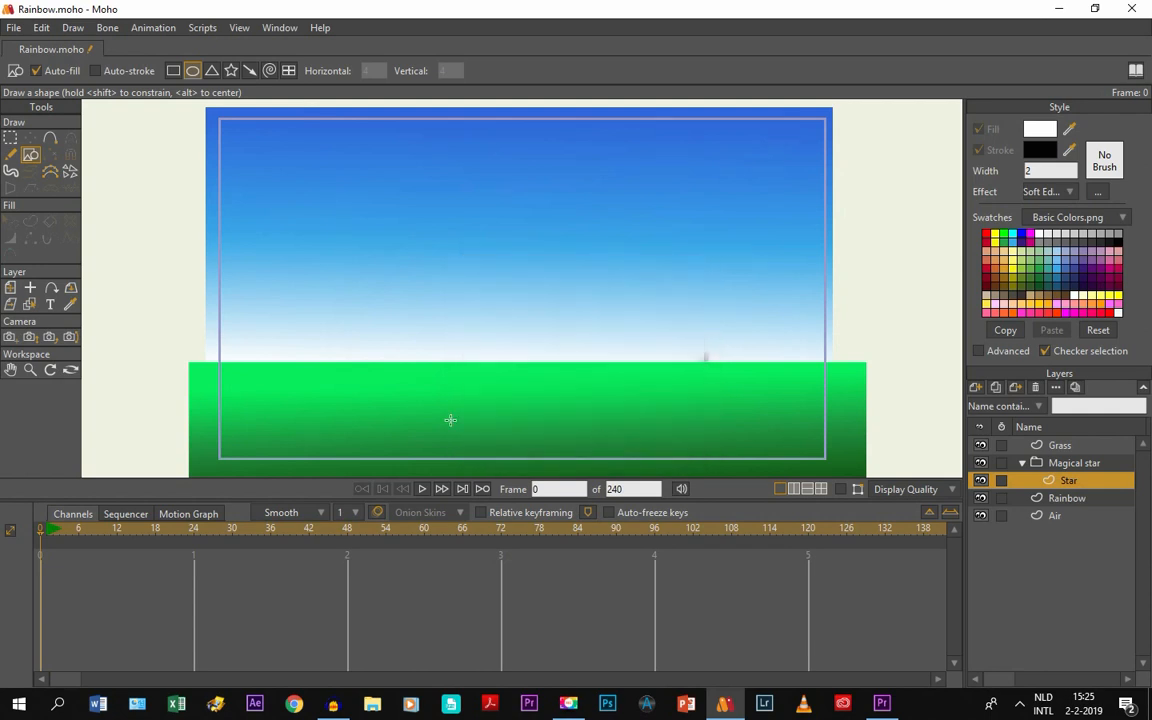
{"action": "scroll", "coordinate": [477, 281], "scroll_direction": "up", "scroll_amount": 1}
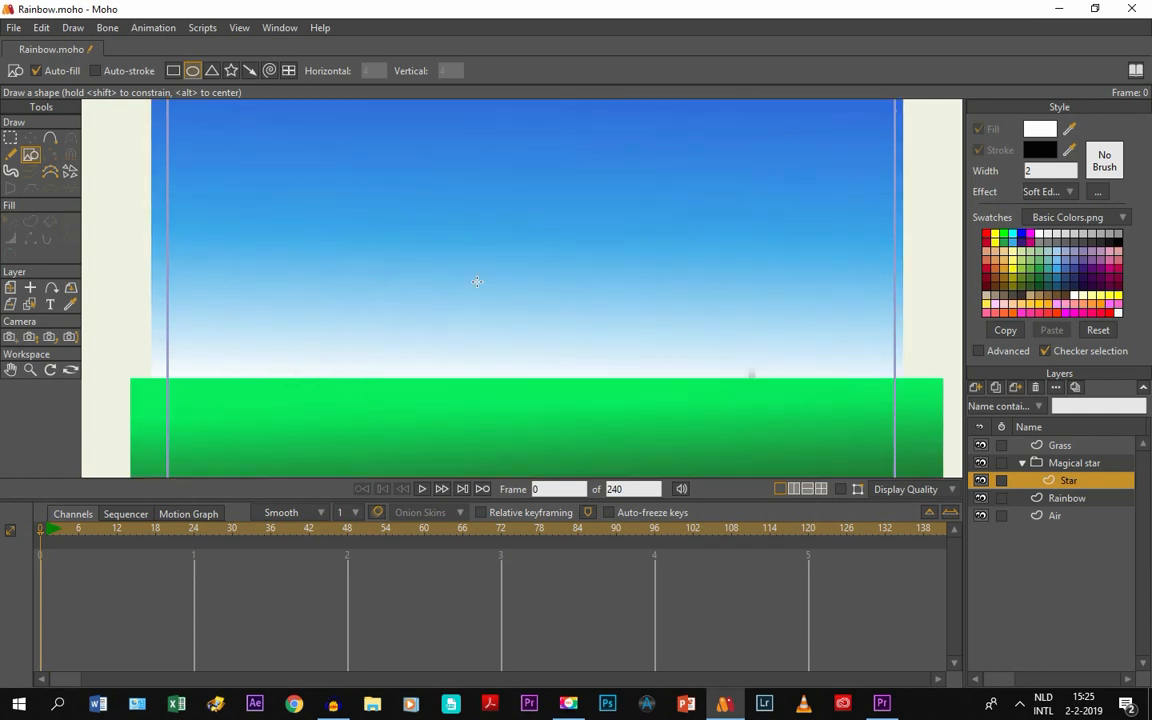
{"action": "left_click_drag", "start_coordinate": [468, 209], "coordinate": [544, 287]}
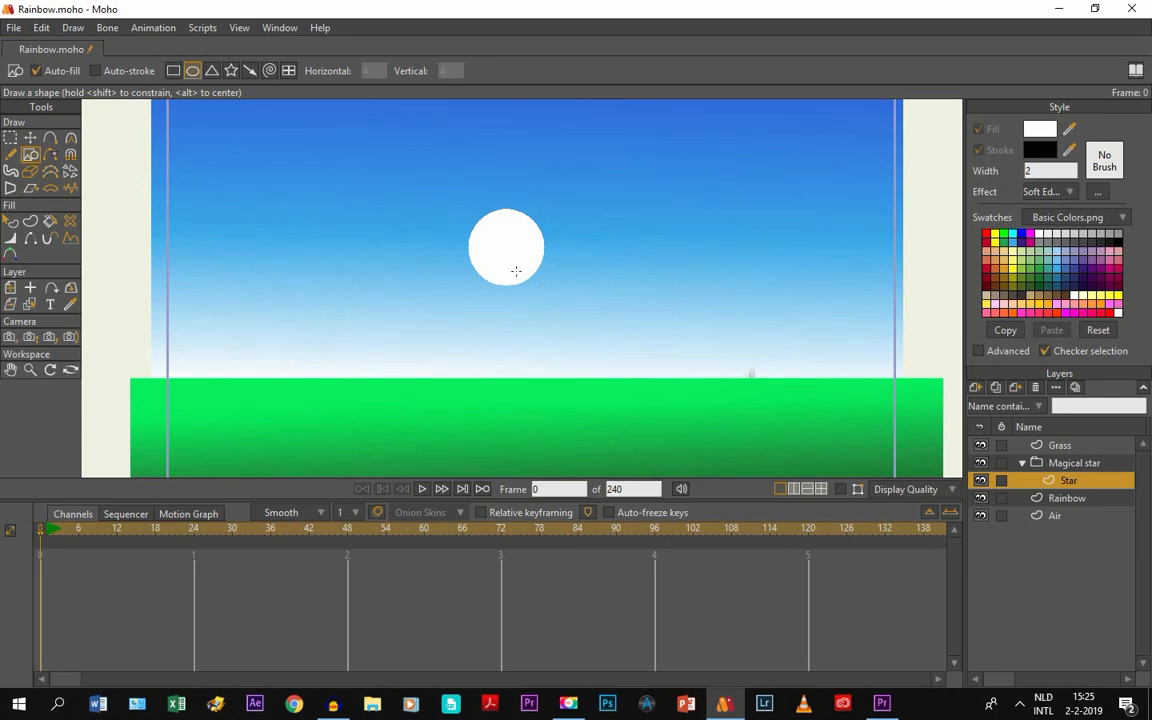
Render a preview of the current frame to check the circle's soft edge, and close it.
{"action": "left_click", "coordinate": [14, 27]}
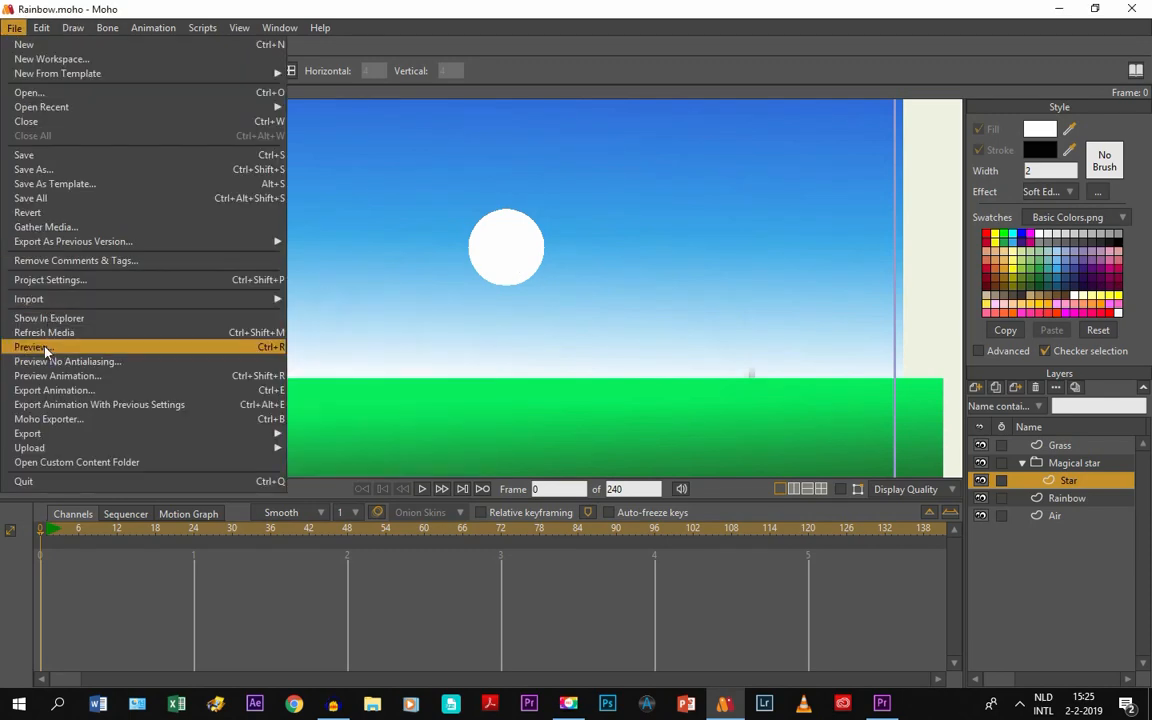
{"action": "left_click", "coordinate": [44, 351]}
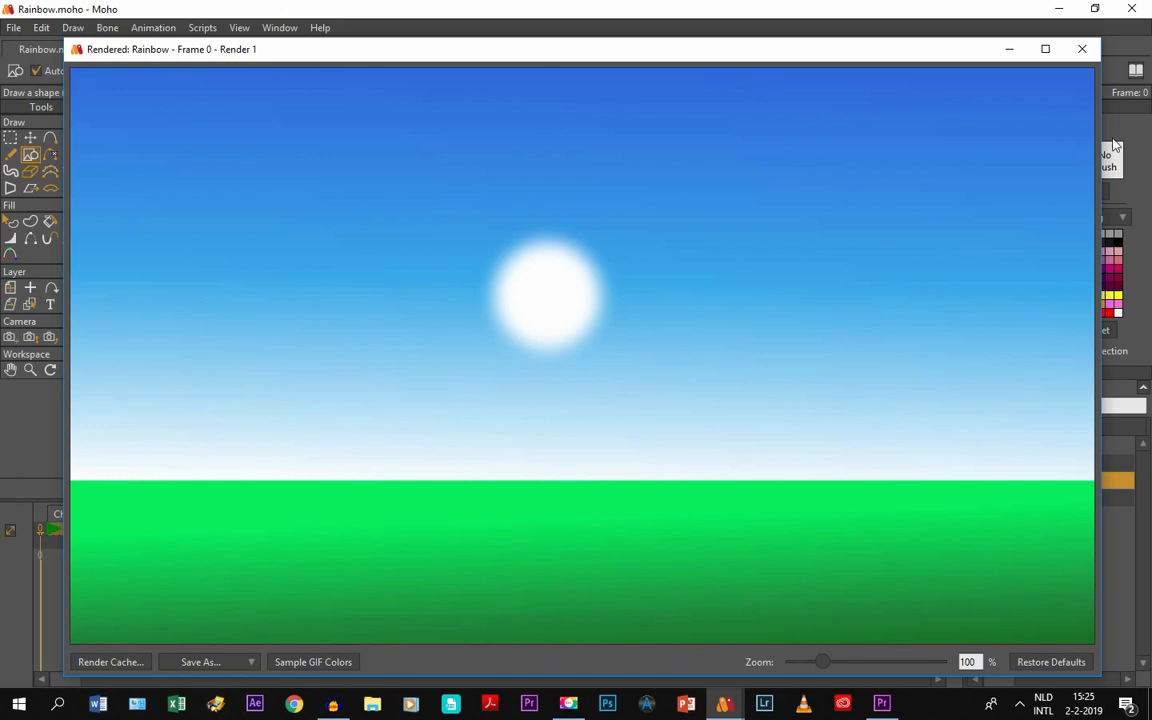
{"action": "left_click", "coordinate": [1090, 50]}
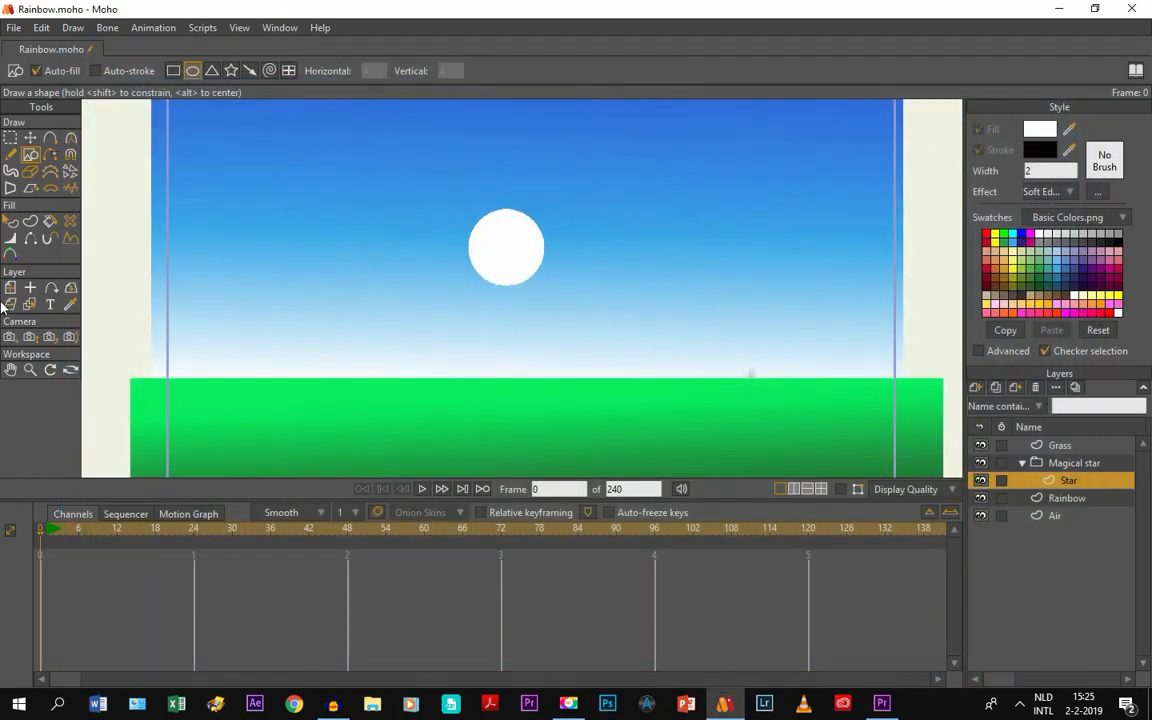
Move the Star layer down to about X 0.0313, Y -0.1723 with Transform Layer.
{"action": "left_click", "coordinate": [10, 287]}
{"action": "left_click_drag", "start_coordinate": [517, 265], "coordinate": [529, 302]}
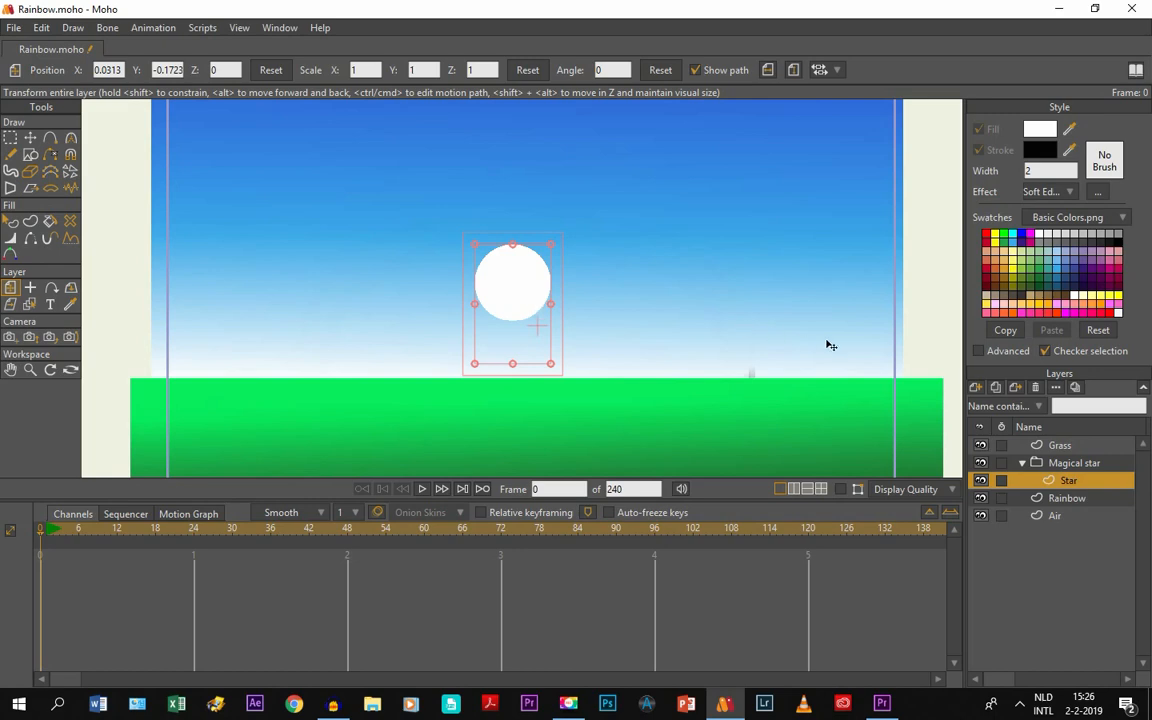
Add a vector layer above Star in the Magical star group and name it "Magic".
{"action": "left_click", "coordinate": [976, 387]}
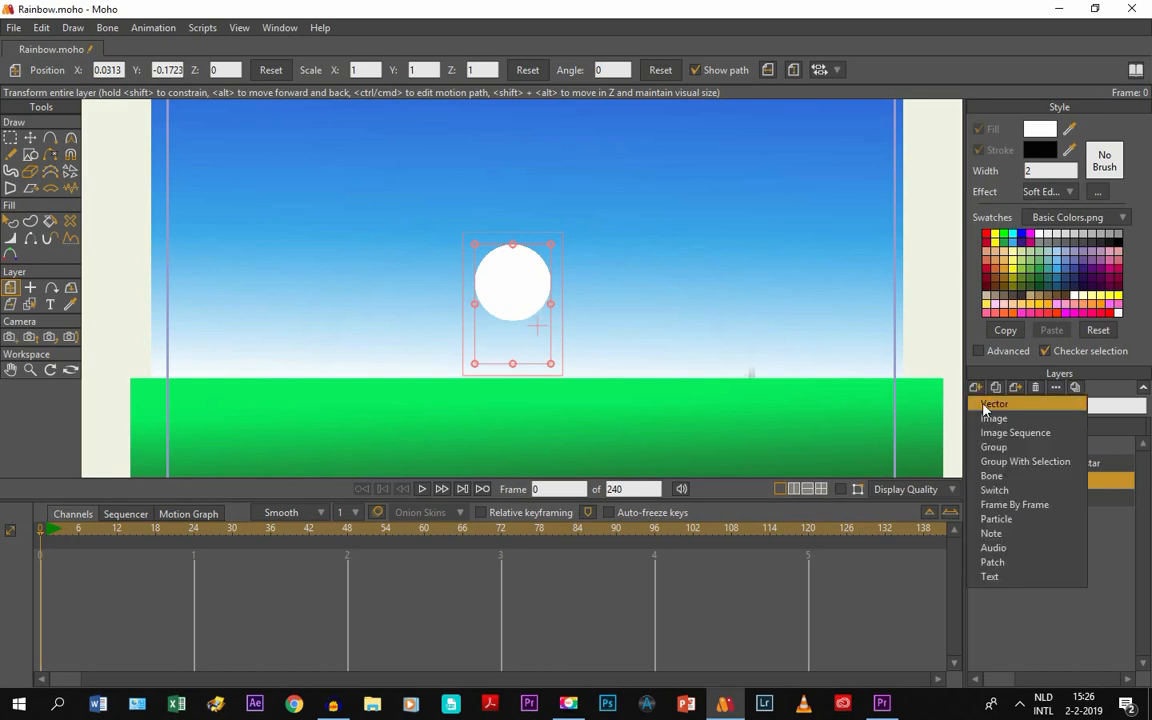
{"action": "left_click", "coordinate": [984, 406]}
{"action": "double_click", "coordinate": [1055, 482]}
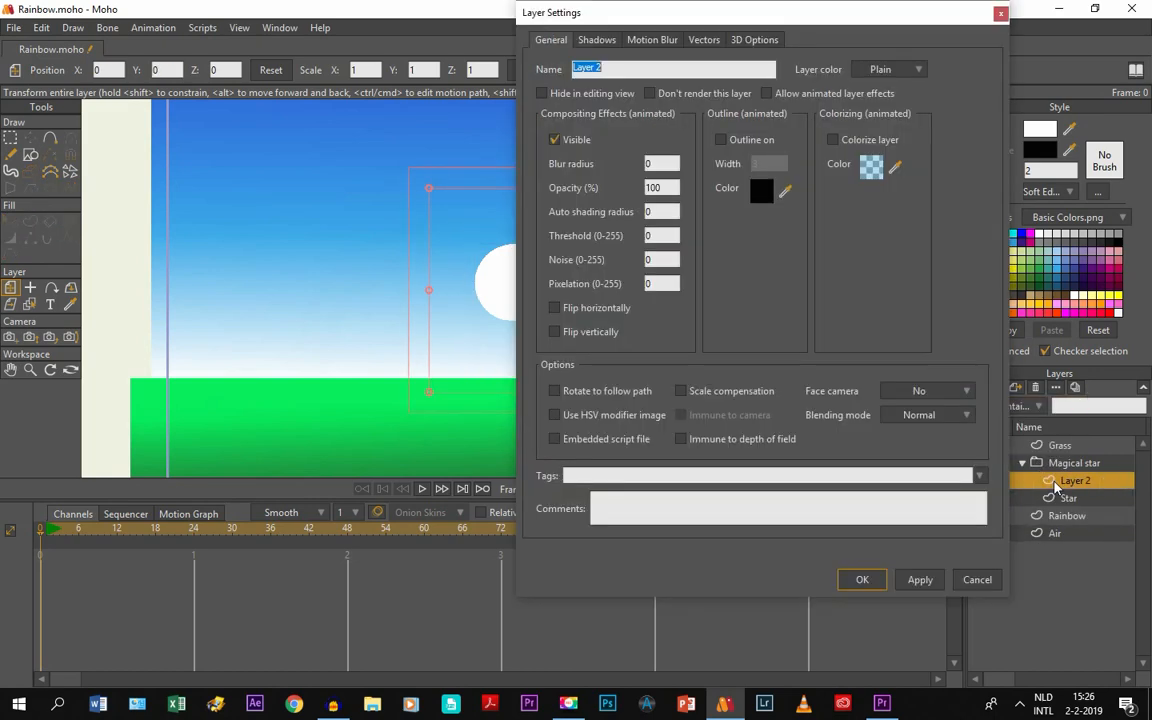
{"action": "key", "text": "Caps_Lock"}
{"action": "type", "text": "M"}
{"action": "key", "text": "Caps_Lock"}
{"action": "type", "text": "agic"}
{"action": "key", "text": "Return"}
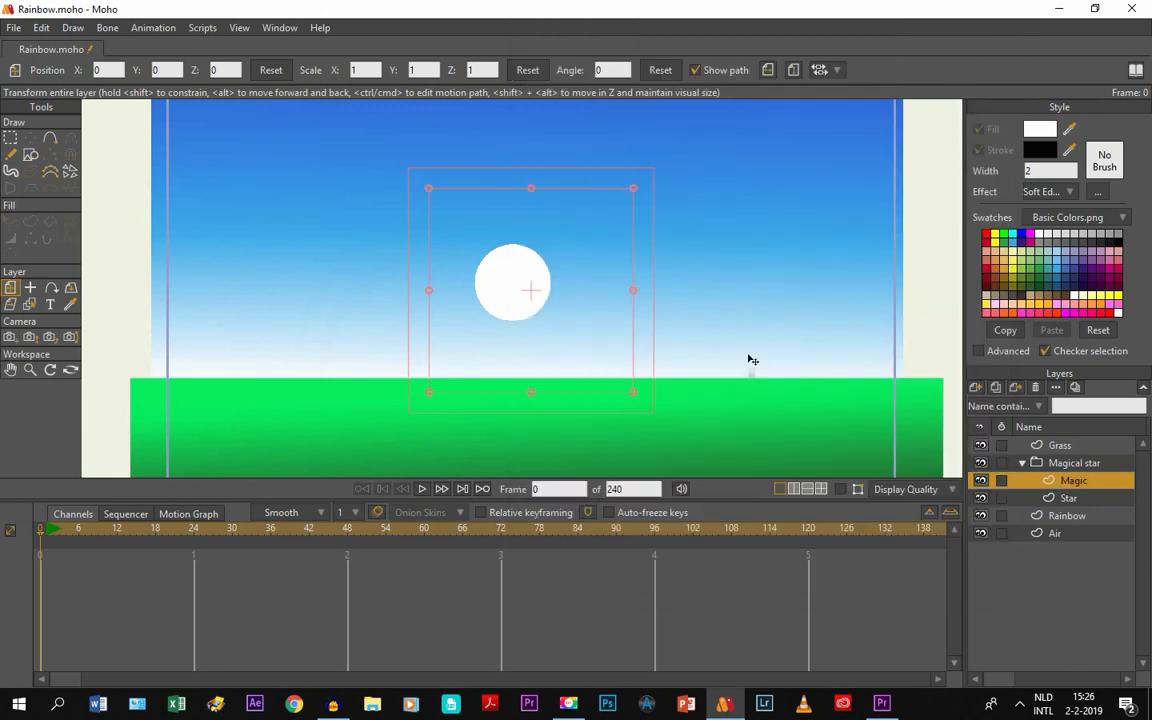
Reduce the Soft Edge blur radius and draw a small white circle just right of the star on the Magic layer.
{"action": "left_click", "coordinate": [29, 158]}
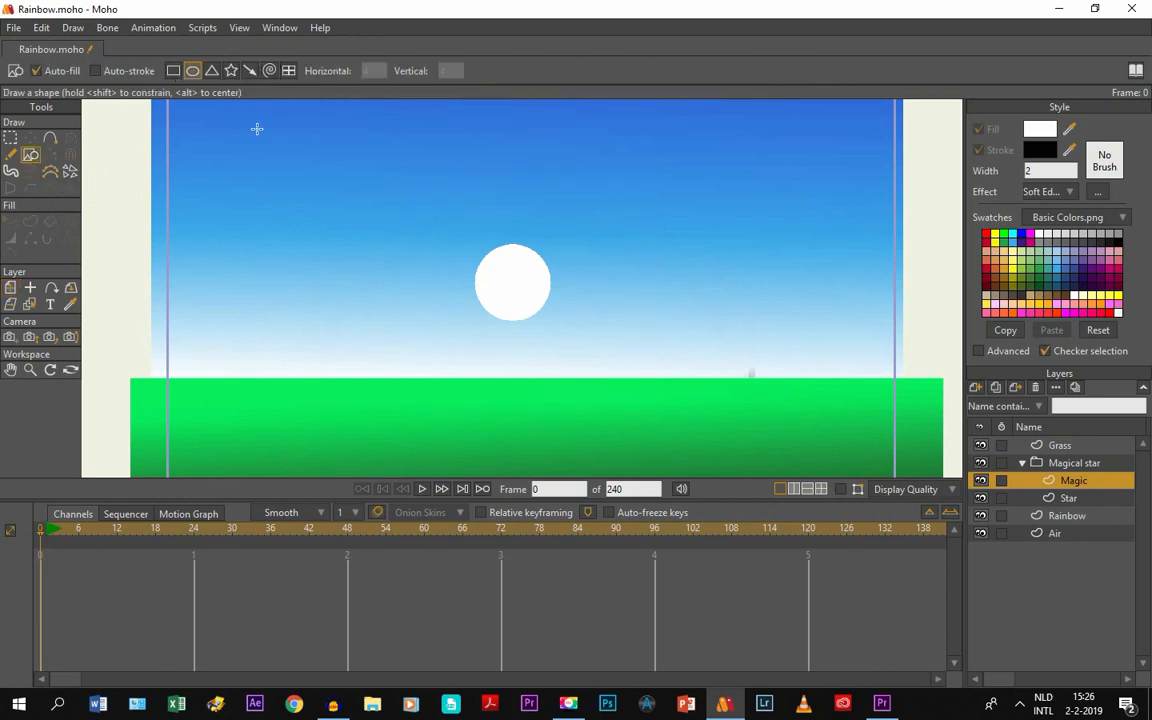
{"action": "scroll", "coordinate": [567, 300], "scroll_direction": "up", "scroll_amount": 1}
{"action": "scroll", "coordinate": [567, 306], "scroll_direction": "up", "scroll_amount": 2}
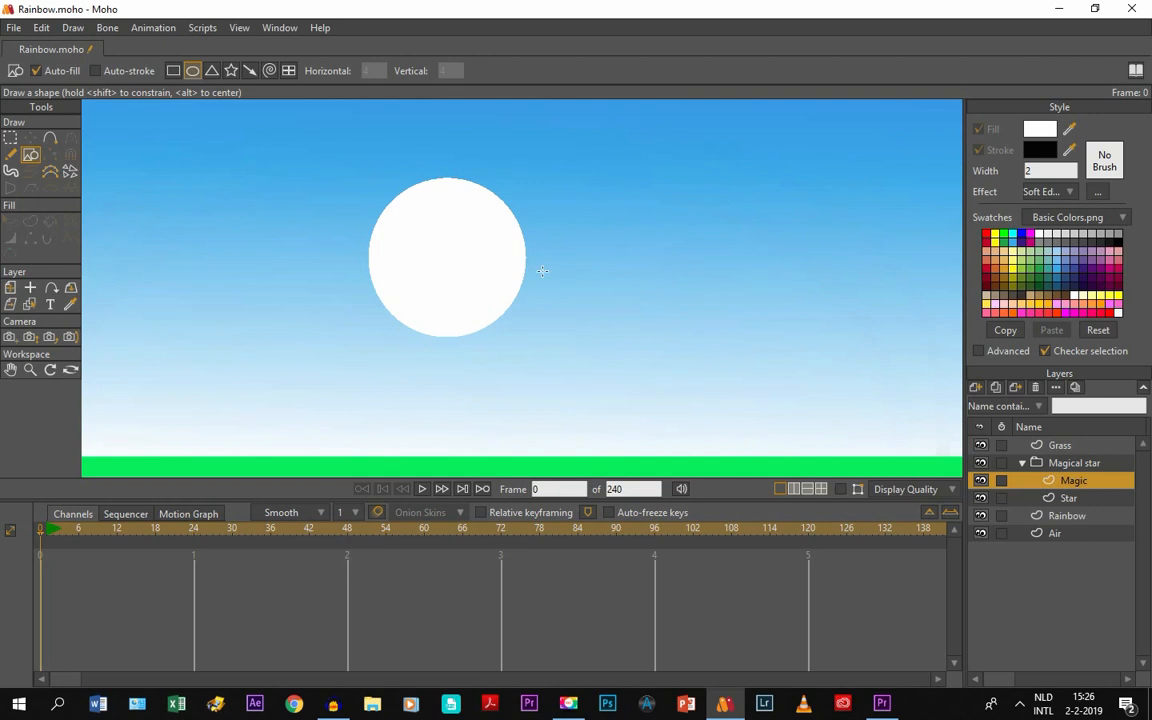
{"action": "left_click", "coordinate": [1097, 195]}
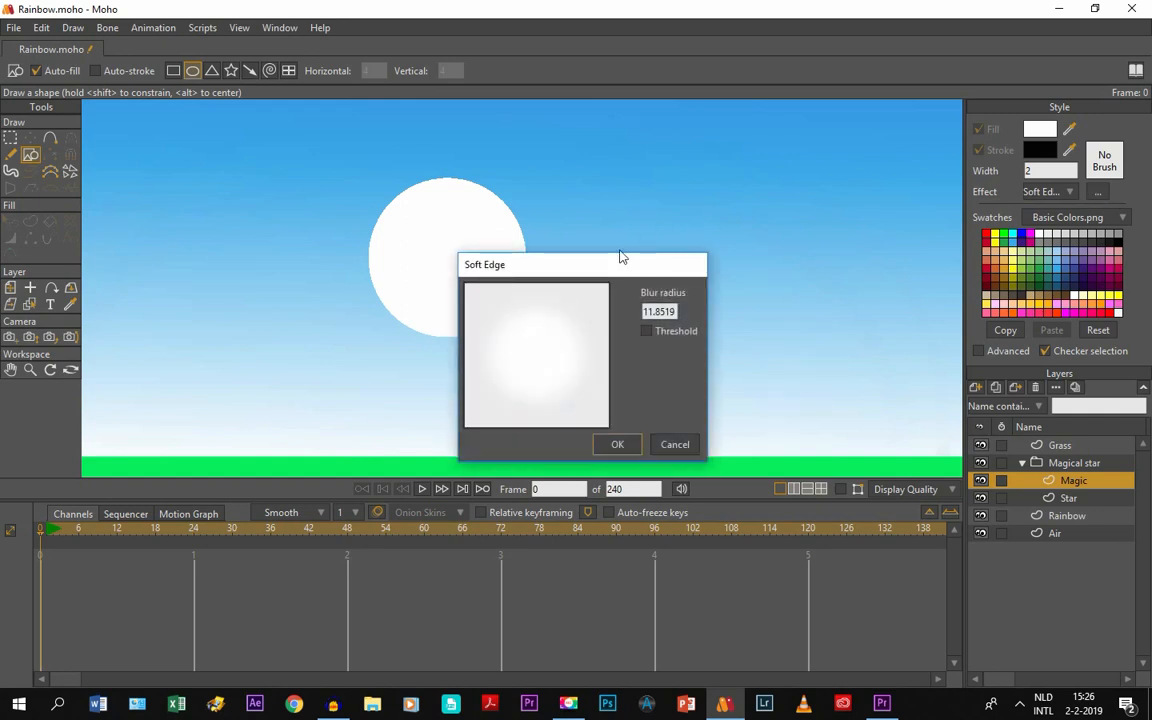
{"action": "left_click", "coordinate": [645, 311]}
{"action": "key", "text": "BackSpace"}
{"action": "key", "text": "Return"}
{"action": "key", "text": "BackSpace"}
{"action": "type", "text": "0"}
{"action": "key", "text": "Return"}
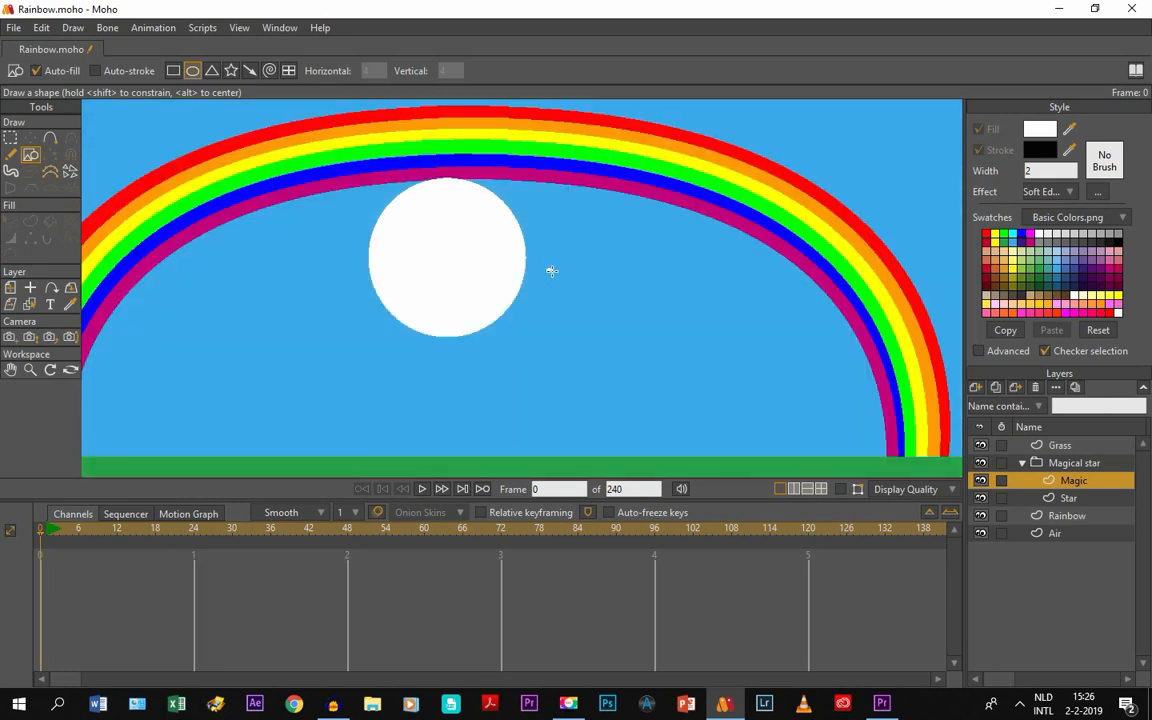
{"action": "left_click_drag", "start_coordinate": [548, 269], "coordinate": [582, 303]}
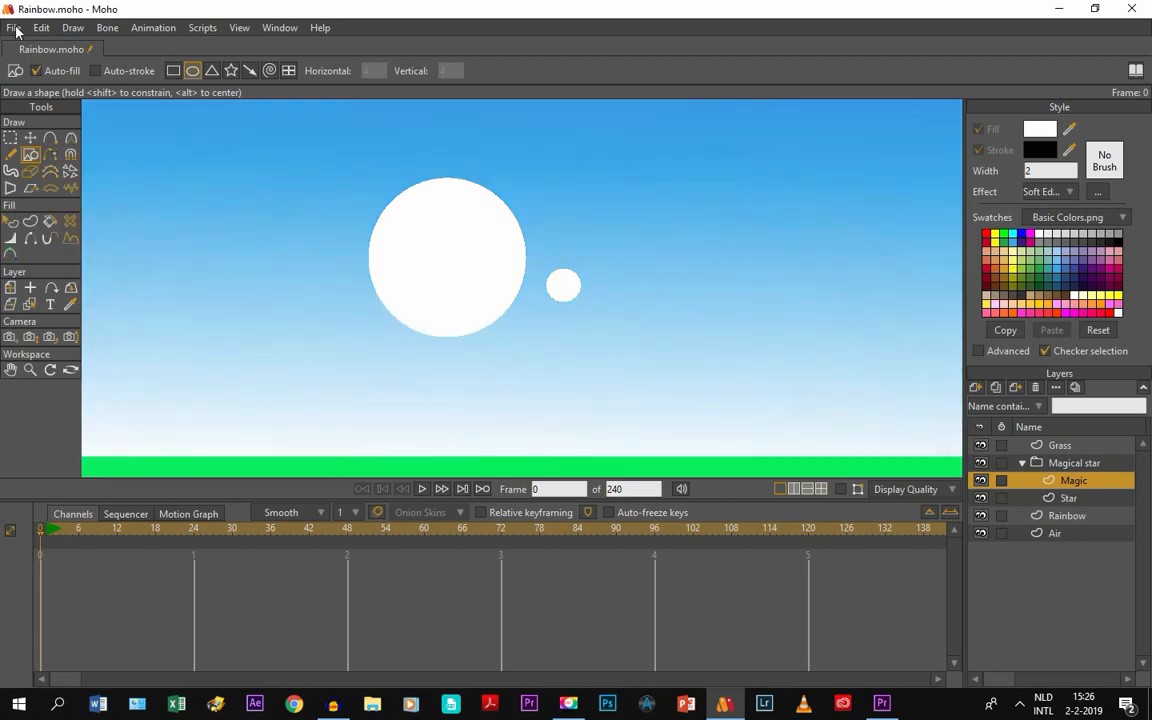
Render a preview of the frame to compare the small circle's edge with the star's, and close it.
{"action": "left_click", "coordinate": [15, 27]}
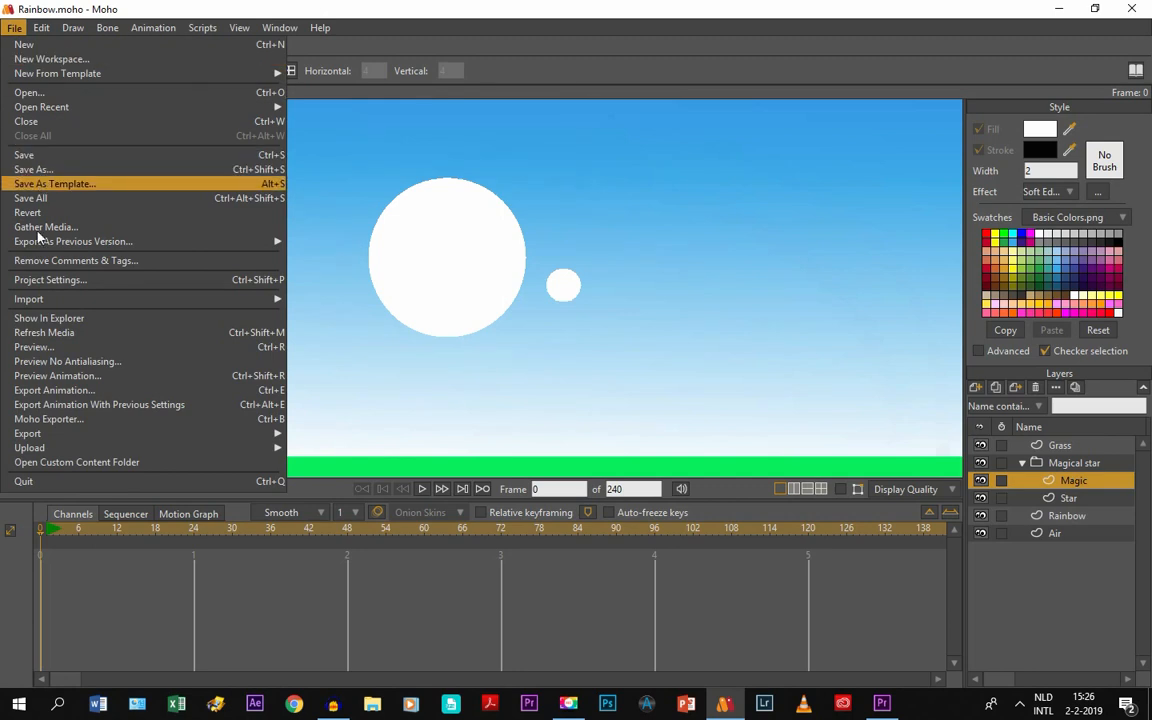
{"action": "left_click", "coordinate": [46, 352]}
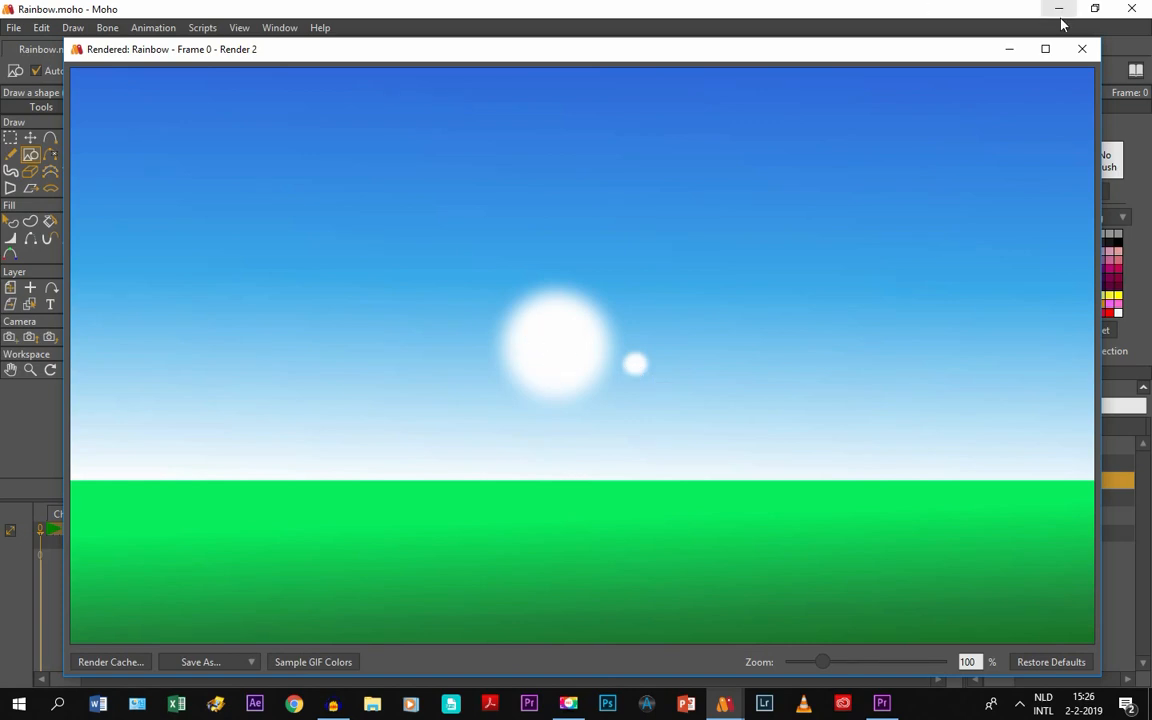
{"action": "left_click", "coordinate": [1081, 49]}
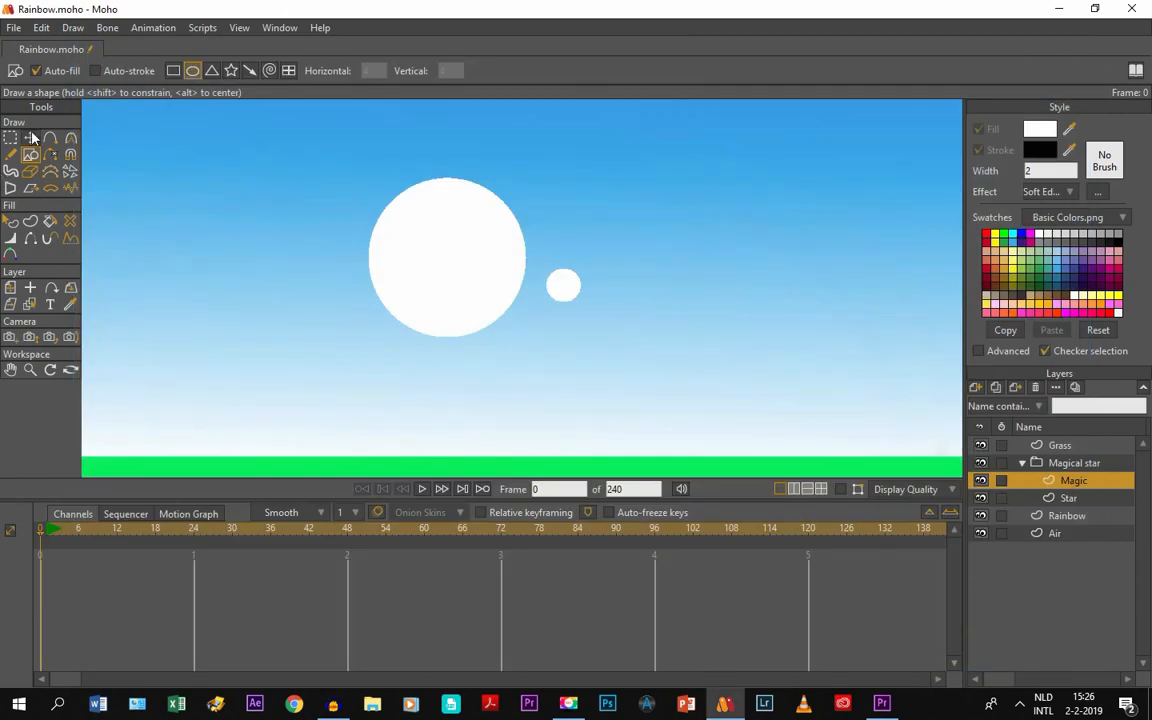
Move the small Magic circle's points onto the large star circle, to about X -0.1138, Y 0.0571.
{"action": "key", "text": "t"}
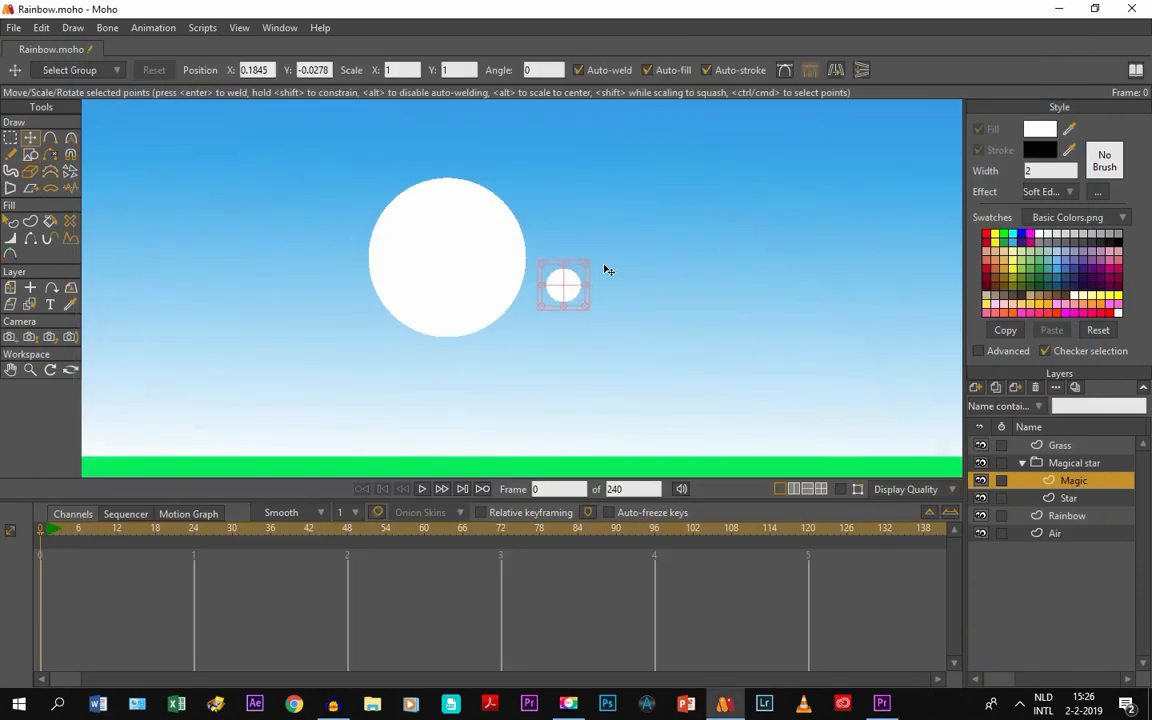
{"action": "left_click_drag", "start_coordinate": [587, 265], "coordinate": [442, 255]}
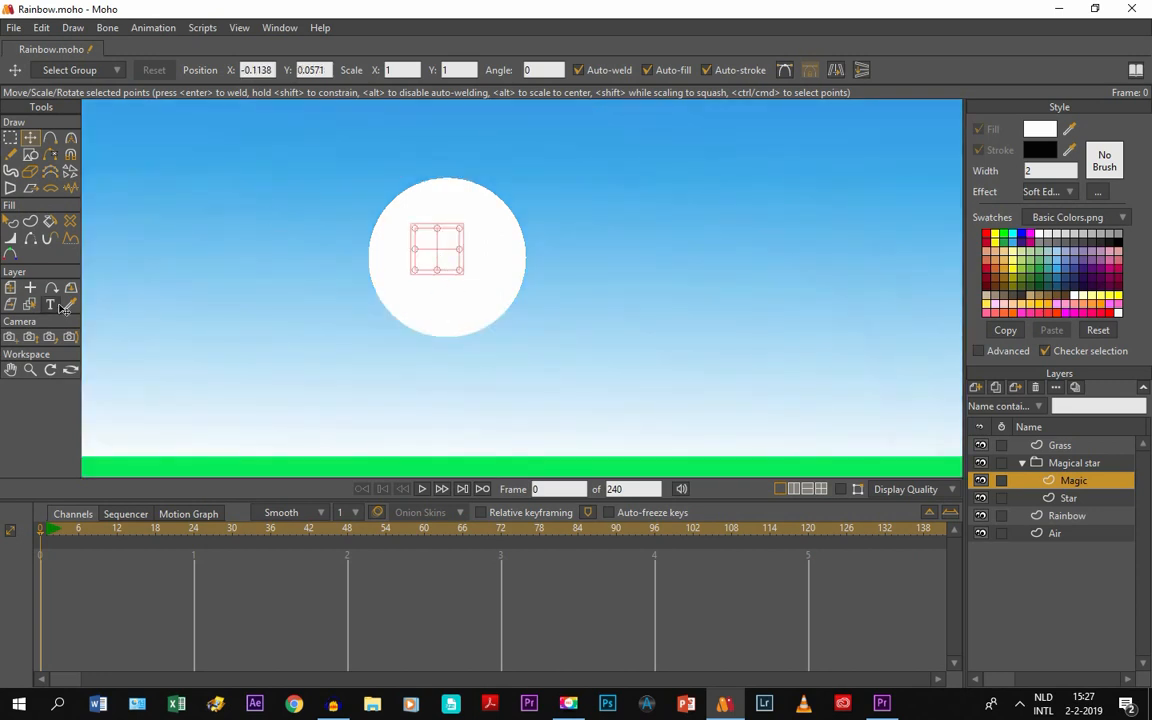
{"action": "left_click", "coordinate": [10, 370]}
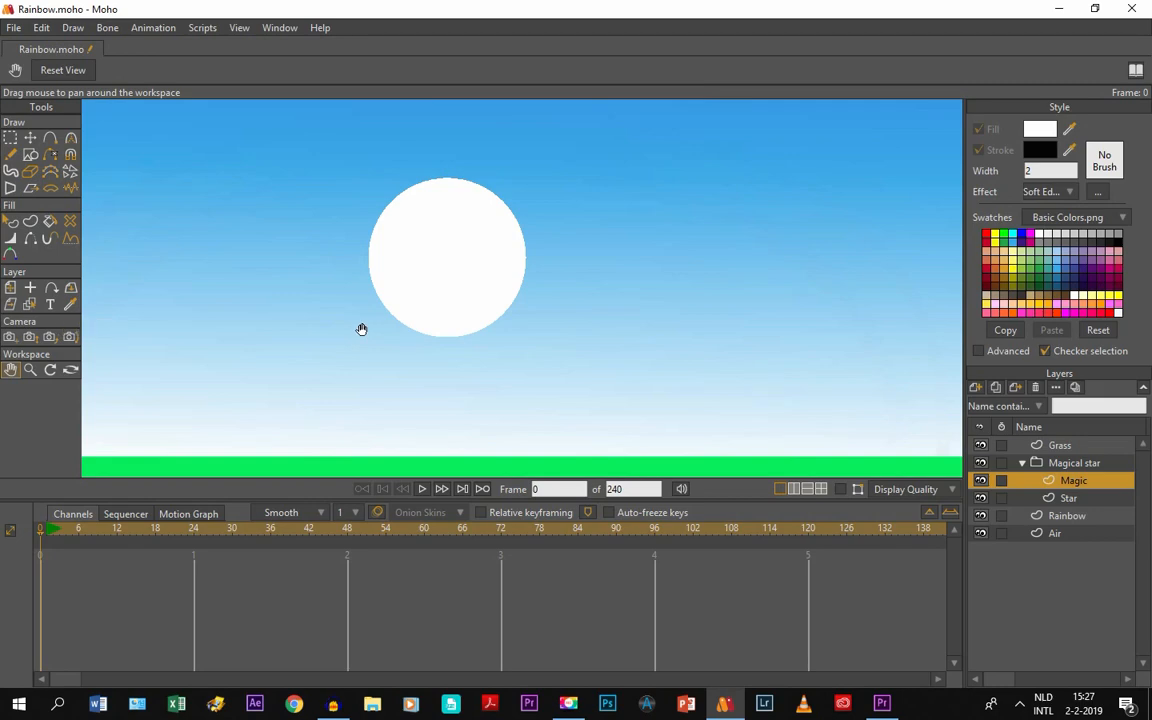
{"action": "scroll", "coordinate": [360, 329], "scroll_direction": "down", "scroll_amount": 2}
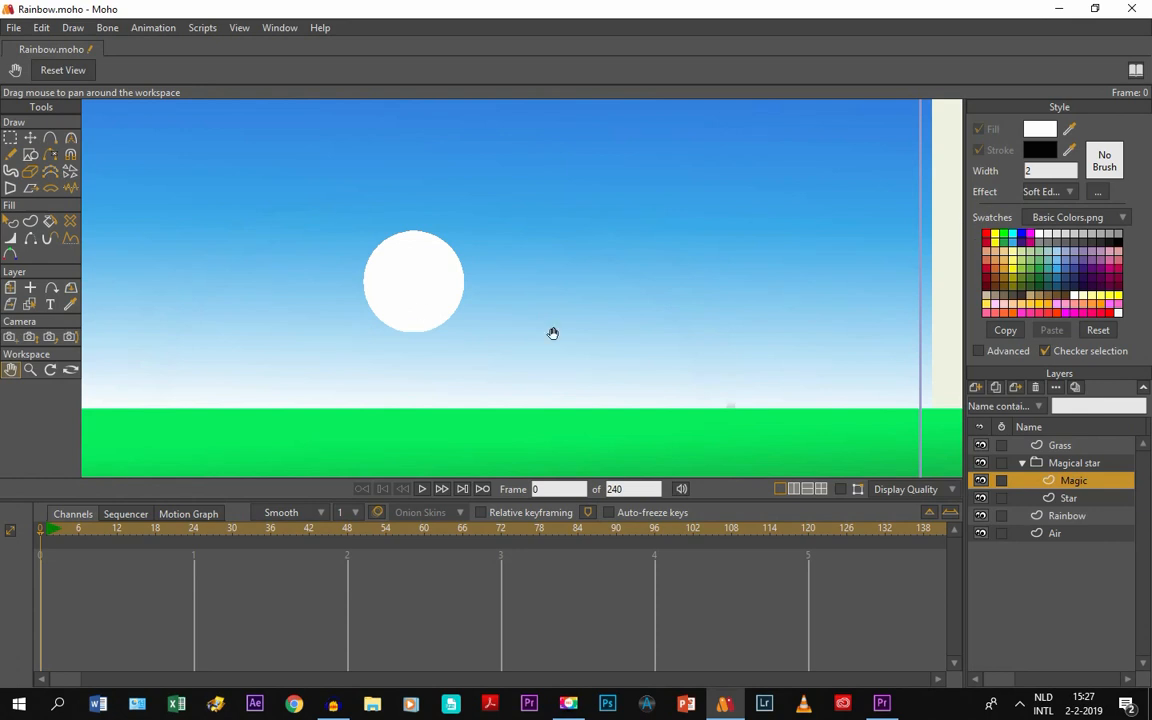
Add a particle layer above the Magic vector layer in the Magical star group and name it "Magic".
{"action": "left_click", "coordinate": [979, 390]}
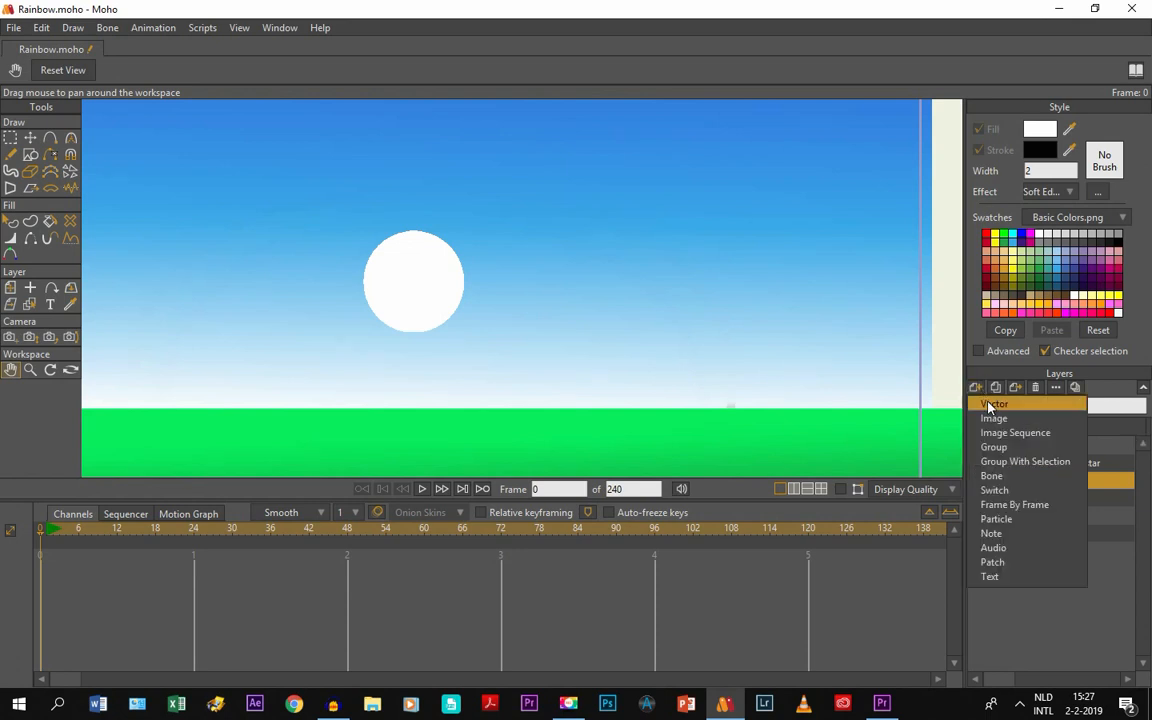
{"action": "left_click", "coordinate": [984, 522]}
{"action": "double_click", "coordinate": [1058, 482]}
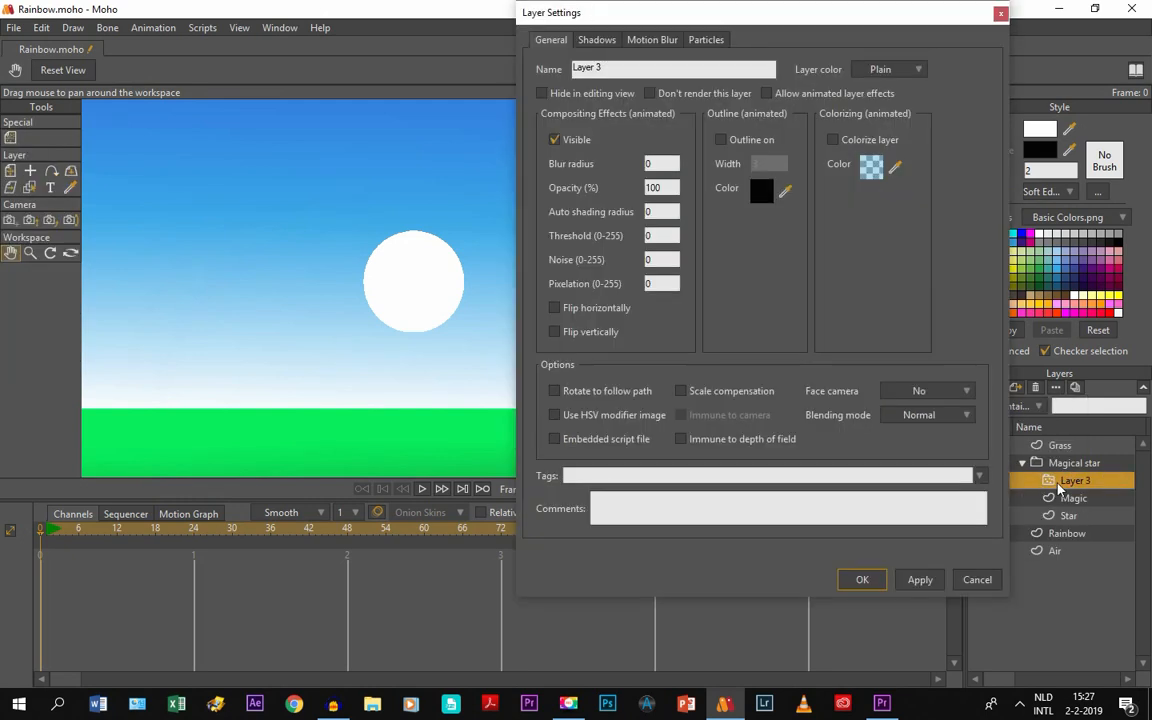
{"action": "key", "text": "Caps_Lock"}
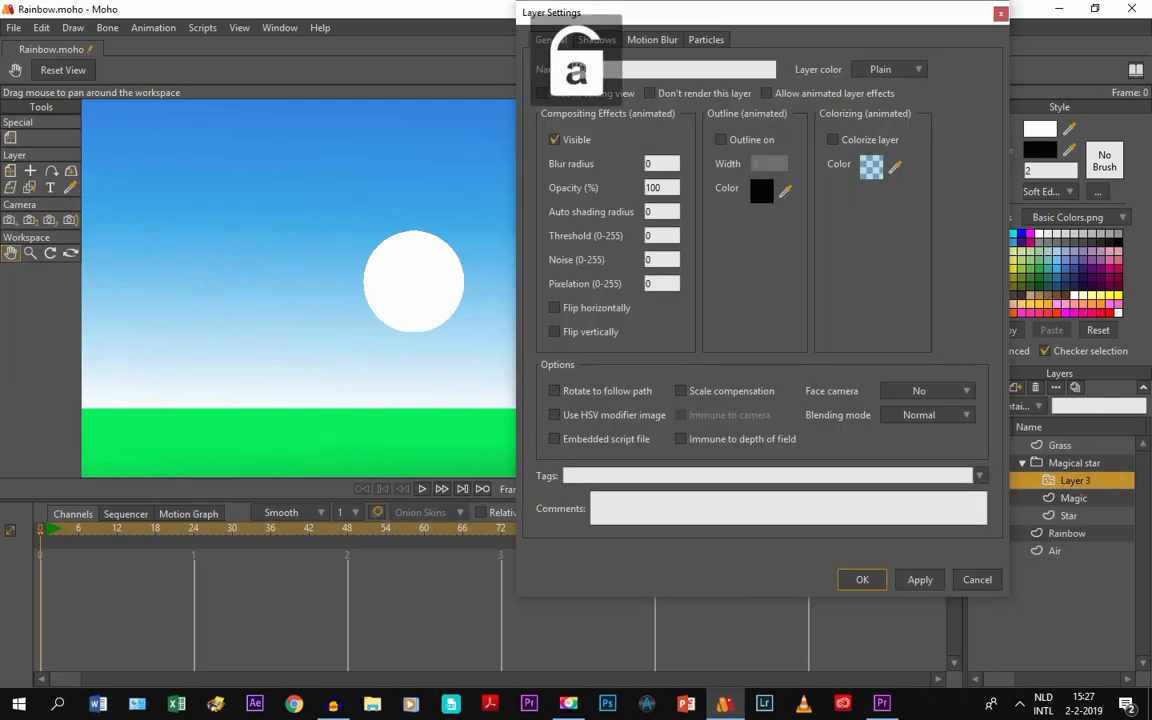
{"action": "type", "text": "Magic"}
{"action": "key", "text": "Return"}
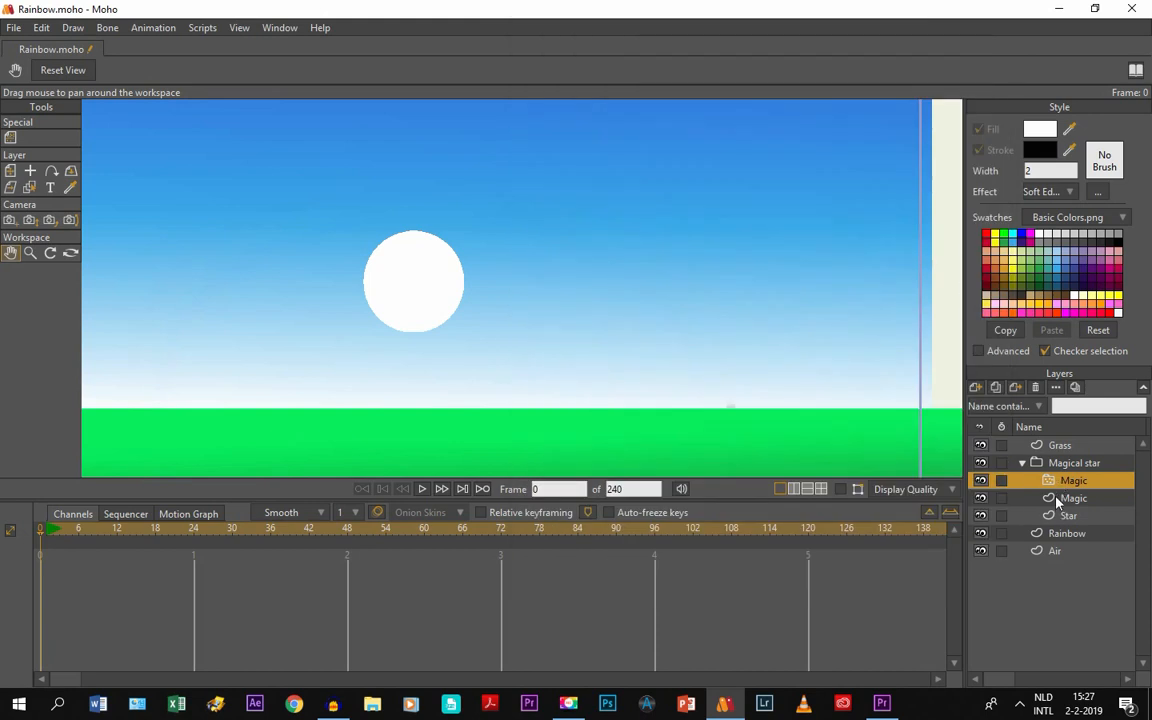
Nest the Magic vector layer inside the Magic particle layer and play the animation to preview the particles.
{"action": "left_click", "coordinate": [1057, 499]}
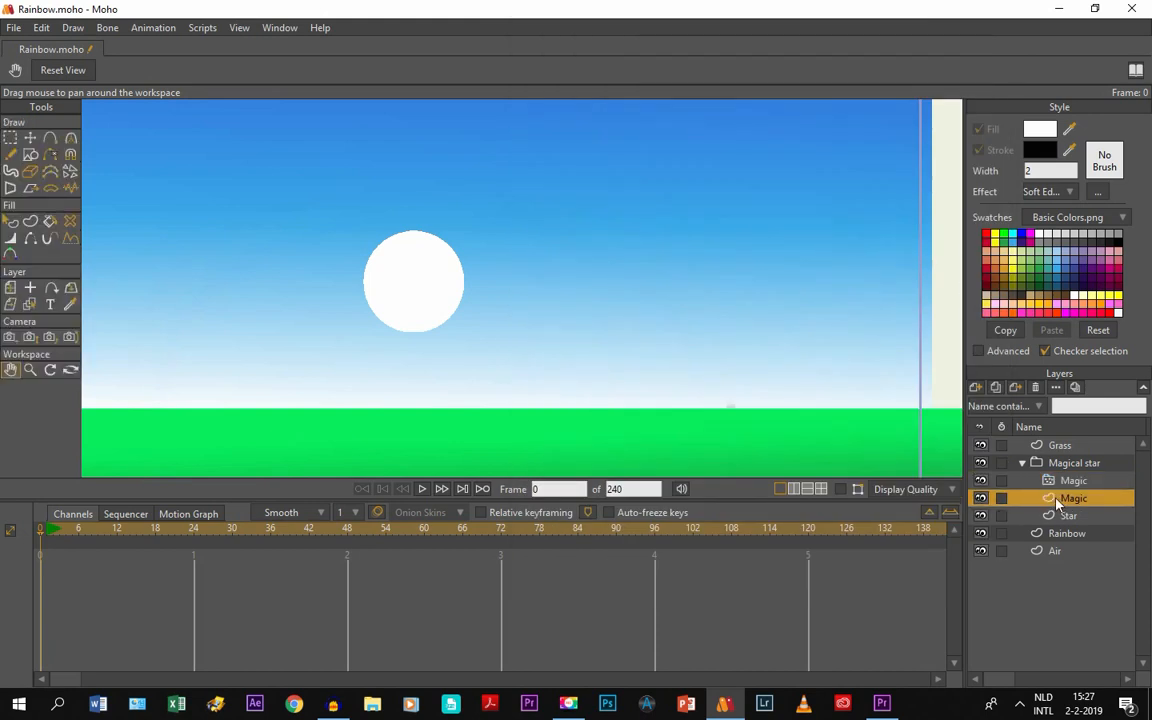
{"action": "left_click_drag", "start_coordinate": [1057, 503], "coordinate": [1062, 487]}
{"action": "left_click", "coordinate": [1061, 484]}
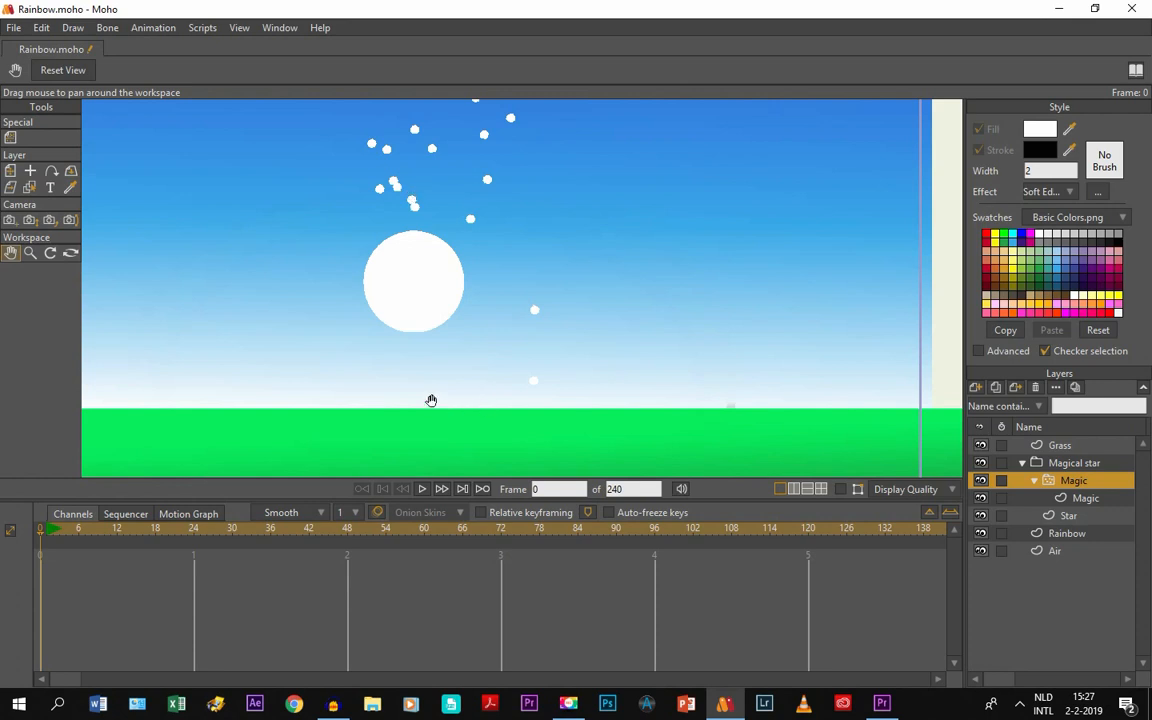
{"action": "left_click", "coordinate": [421, 490]}
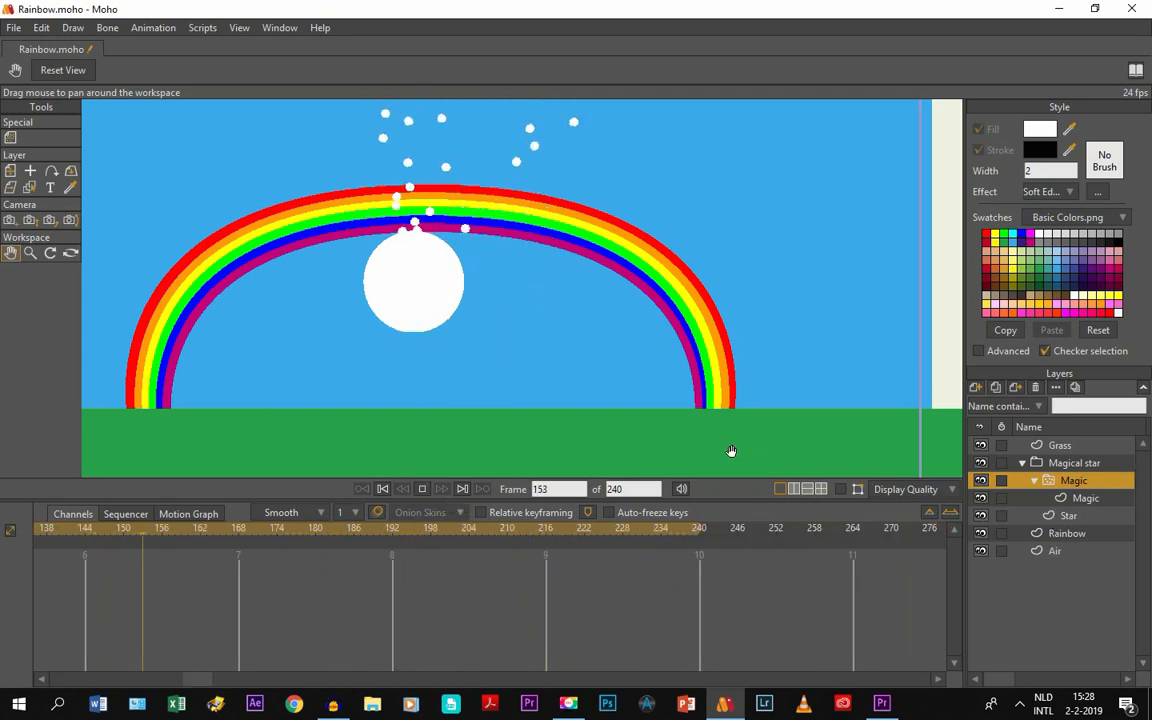
{"action": "scroll", "coordinate": [540, 312], "scroll_direction": "down", "scroll_amount": 3}
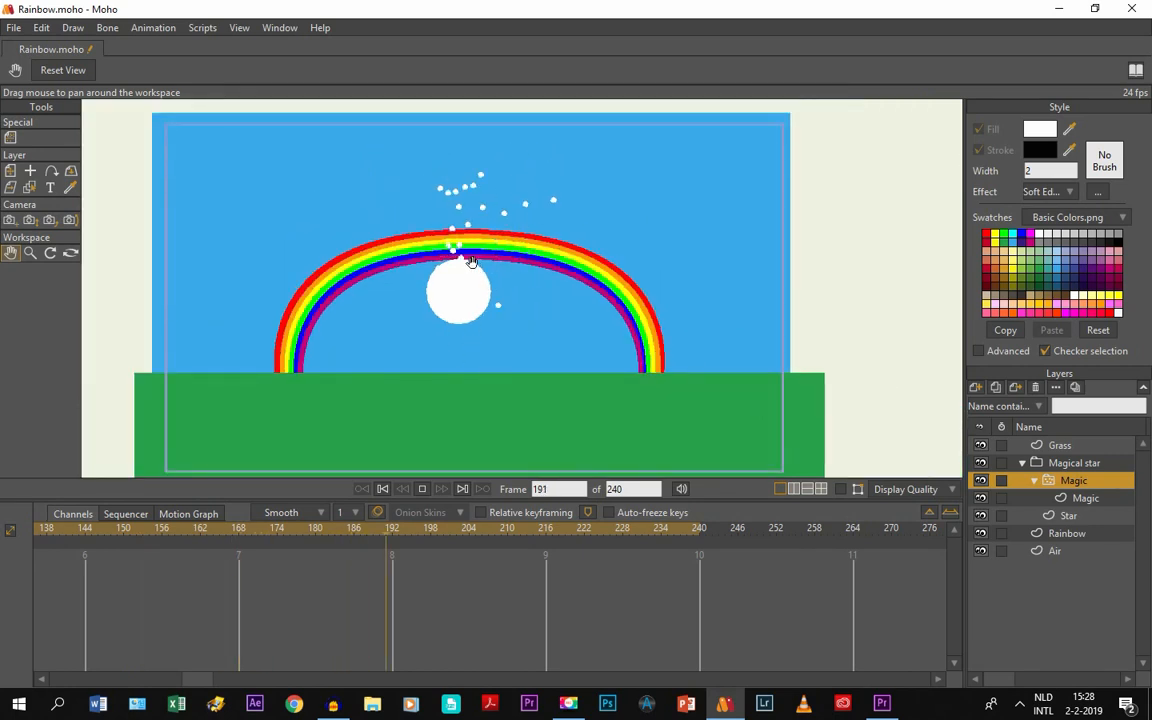
{"action": "scroll", "coordinate": [474, 264], "scroll_direction": "up", "scroll_amount": 4}
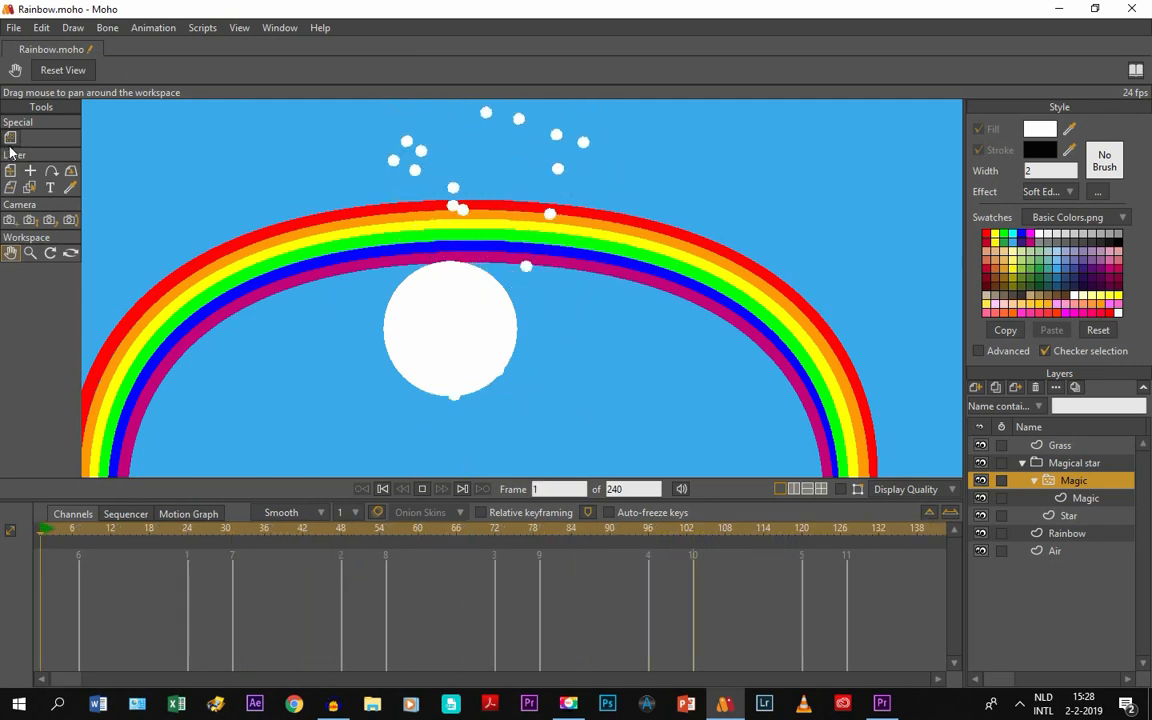
Set the Magic particle layer's particle count to 20 and its preview particles to 5.
{"action": "left_click", "coordinate": [10, 140]}
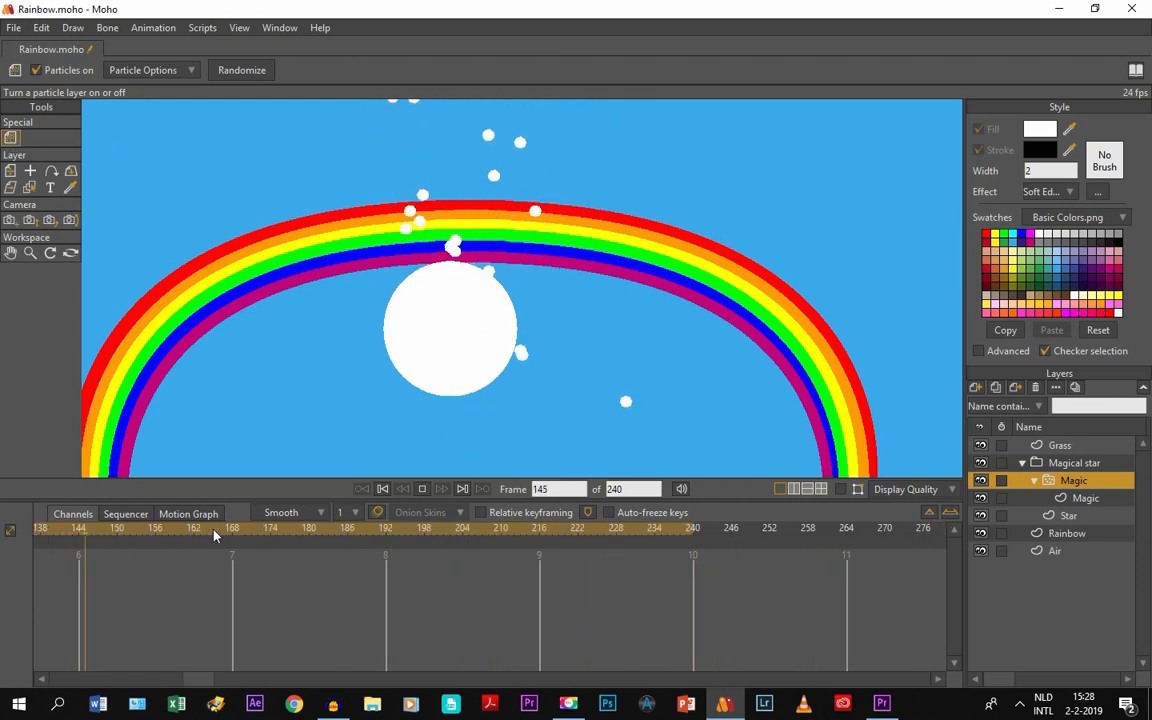
{"action": "scroll", "coordinate": [442, 235], "scroll_direction": "down", "scroll_amount": 3}
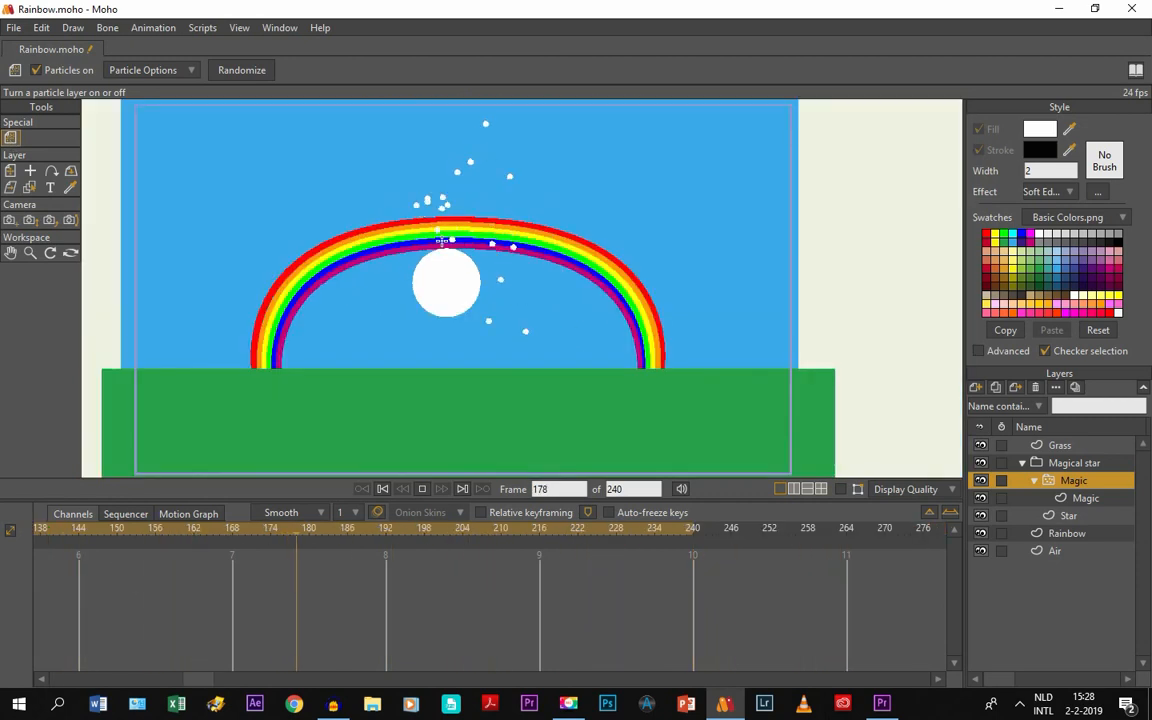
{"action": "left_click", "coordinate": [164, 68]}
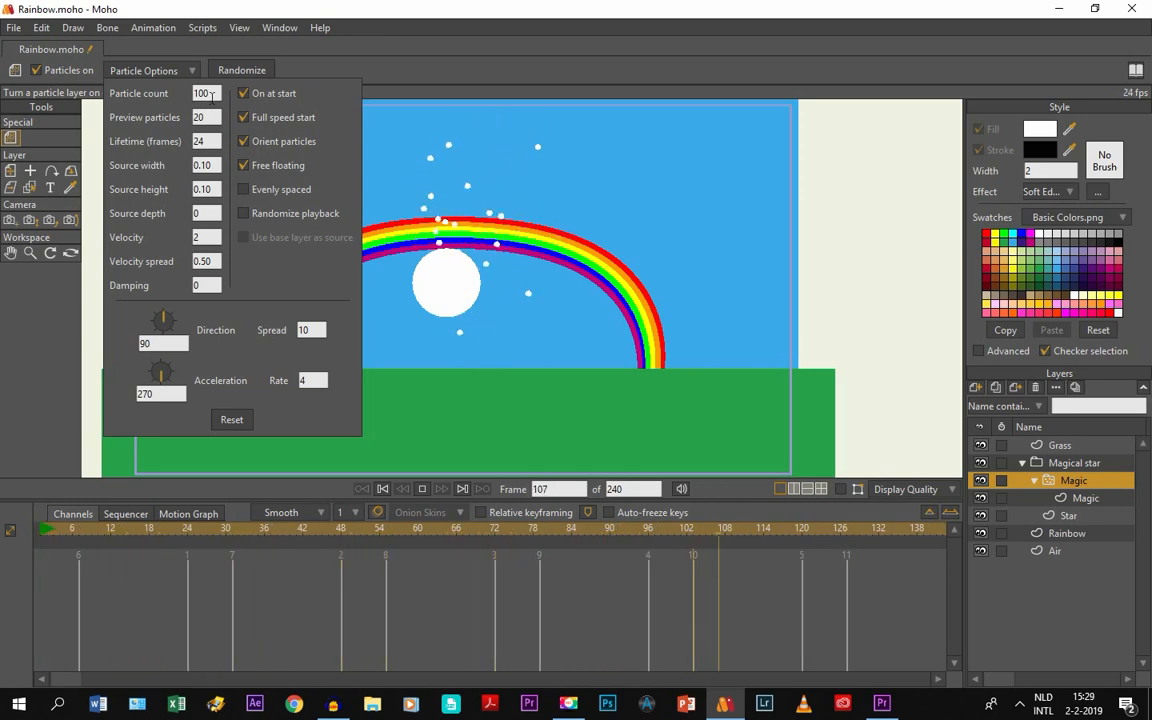
{"action": "left_click", "coordinate": [210, 93]}
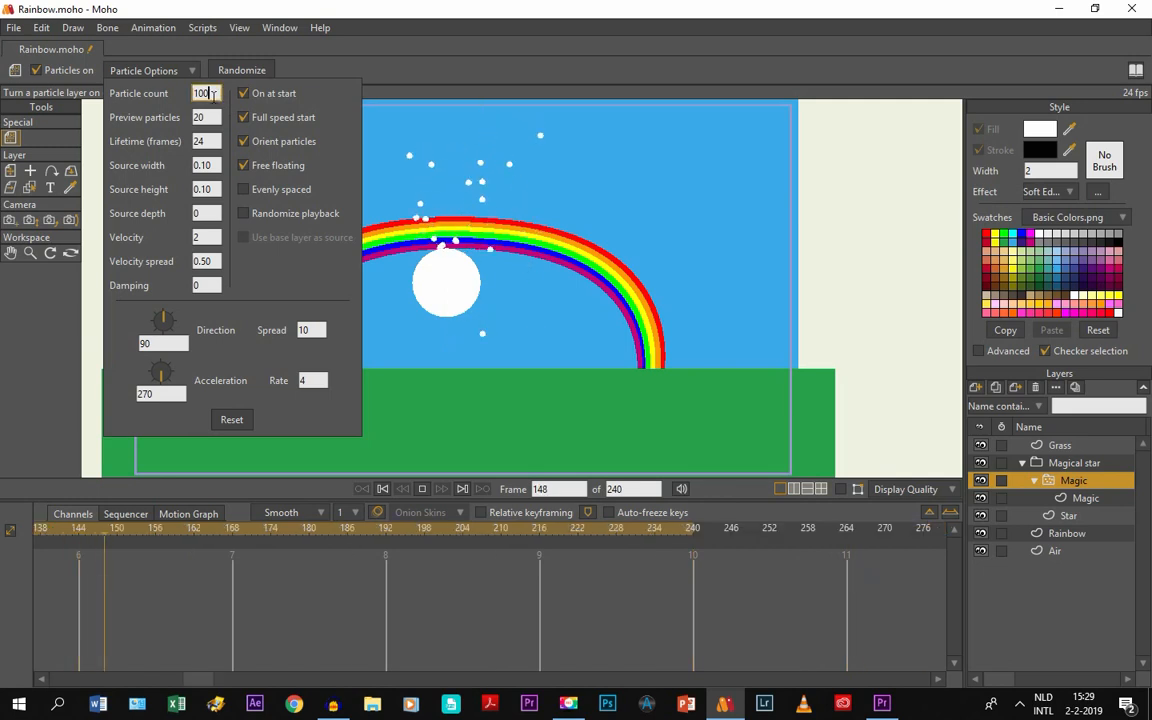
{"action": "type", "text": "2"}
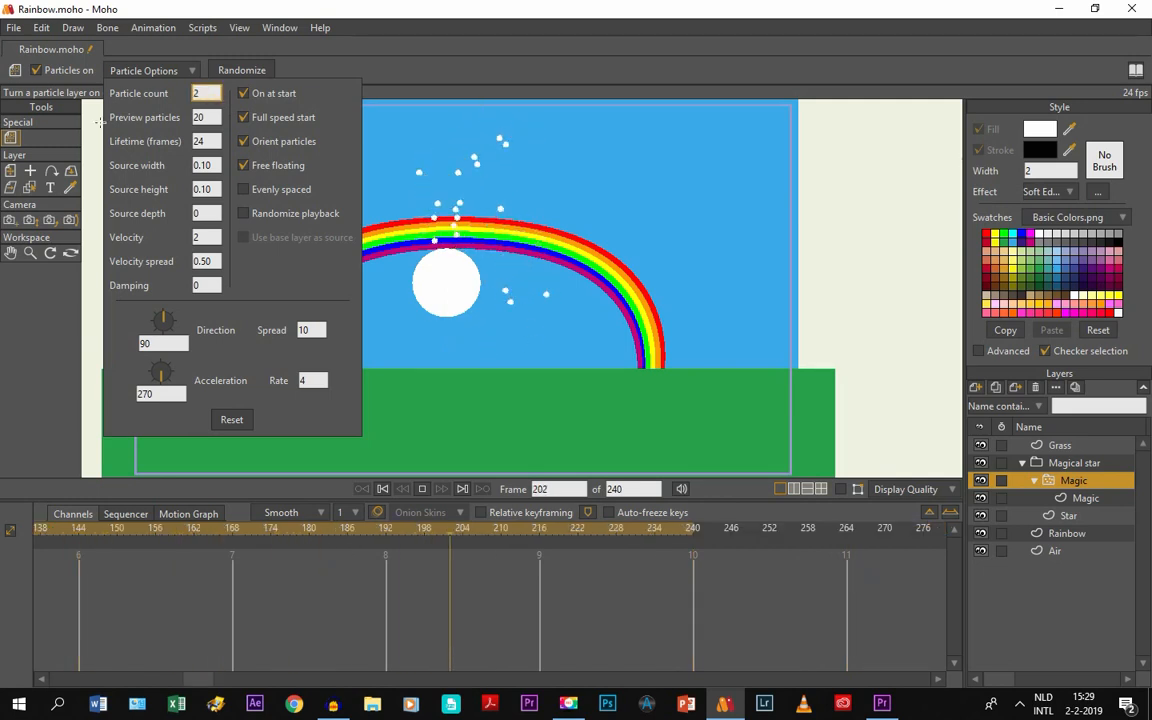
{"action": "type", "text": "0"}
{"action": "key", "text": "Tab"}
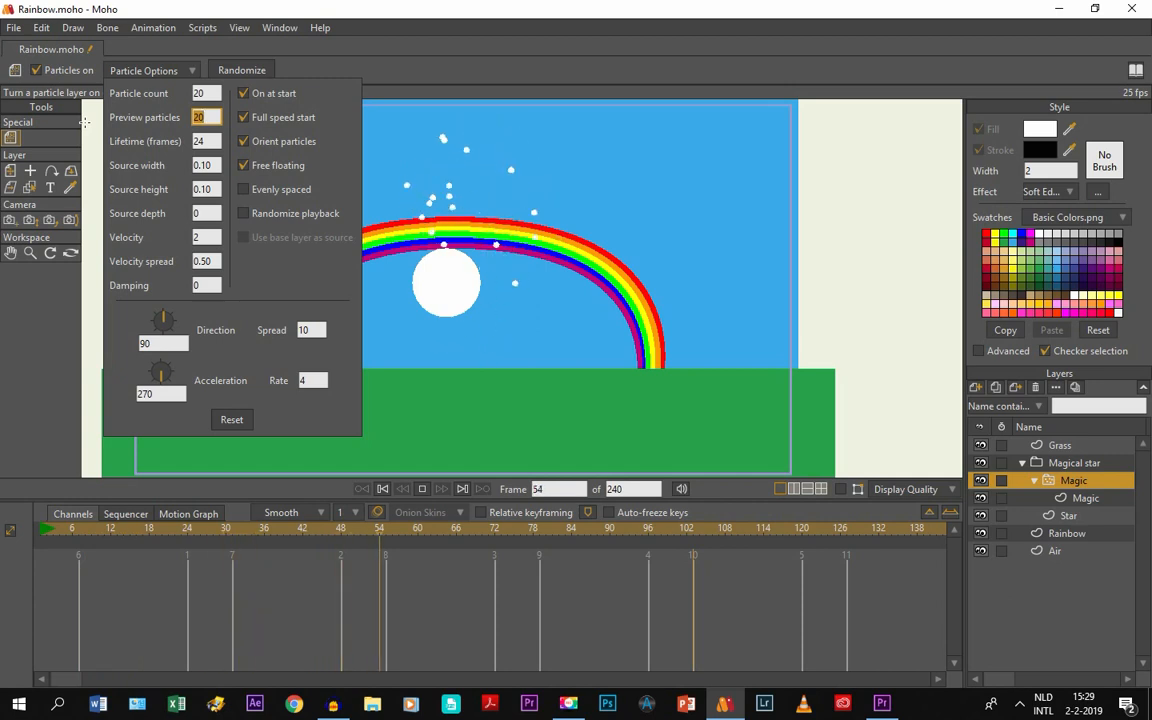
{"action": "type", "text": "5"}
{"action": "key", "text": "Tab"}
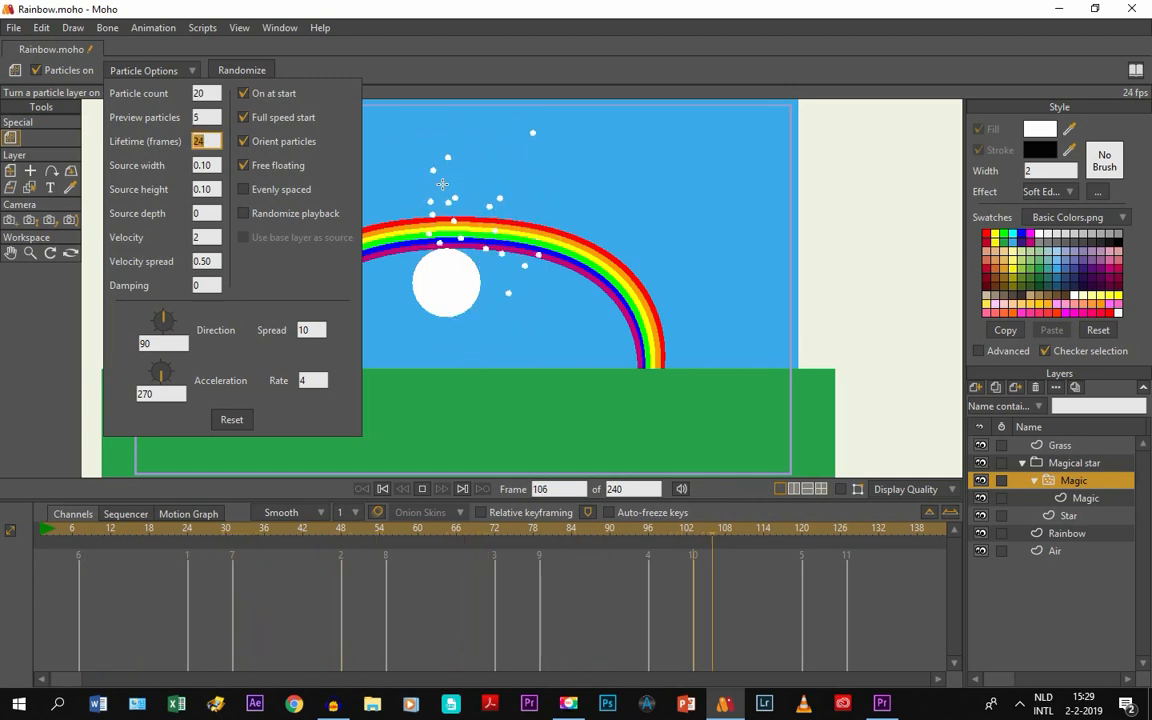
Set the Magic particles' lifetime to 36 frames.
{"action": "scroll", "coordinate": [439, 208], "scroll_direction": "up", "scroll_amount": 1}
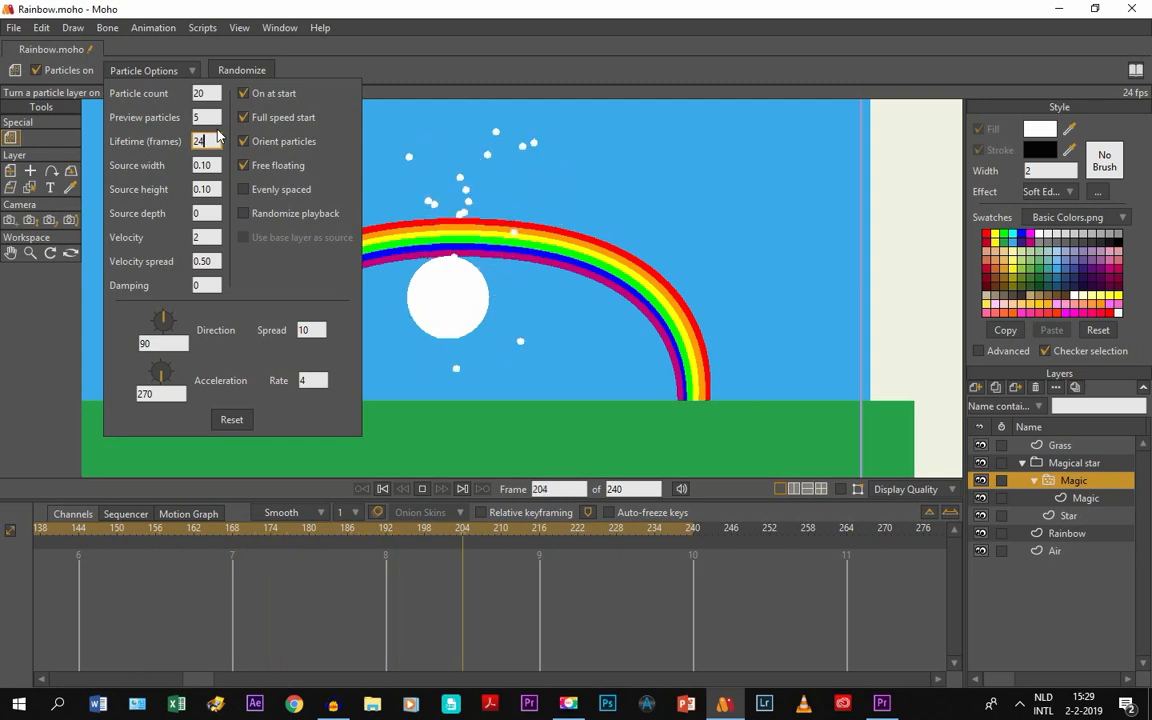
{"action": "key", "text": "BackSpace"}
{"action": "key", "text": "BackSpace"}
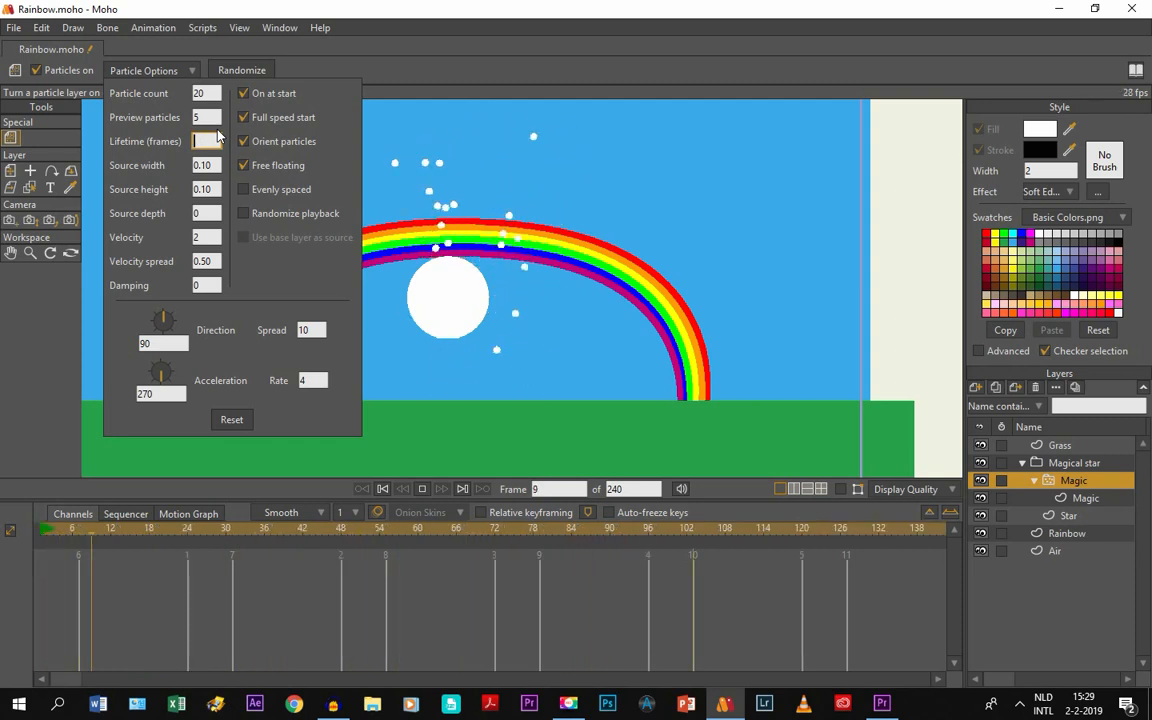
{"action": "type", "text": "36"}
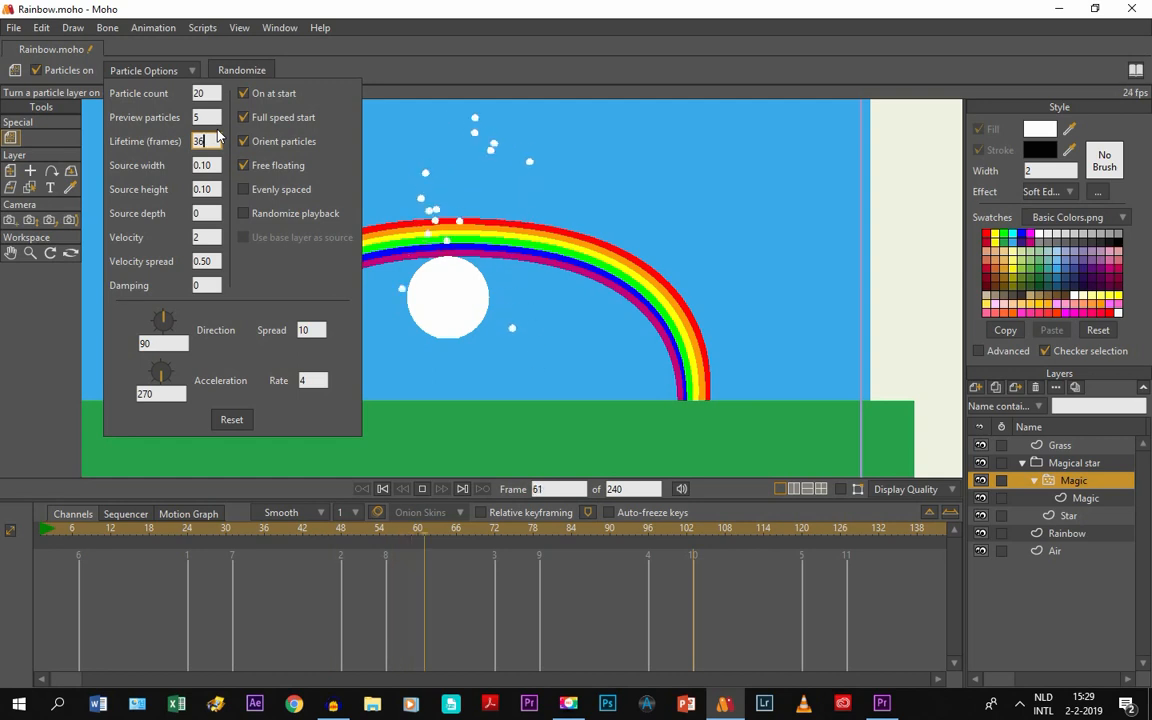
{"action": "key", "text": "Tab"}
Set the Magic particles' velocity to 1.50 and velocity spread to 2.
{"action": "key", "text": "Tab"}
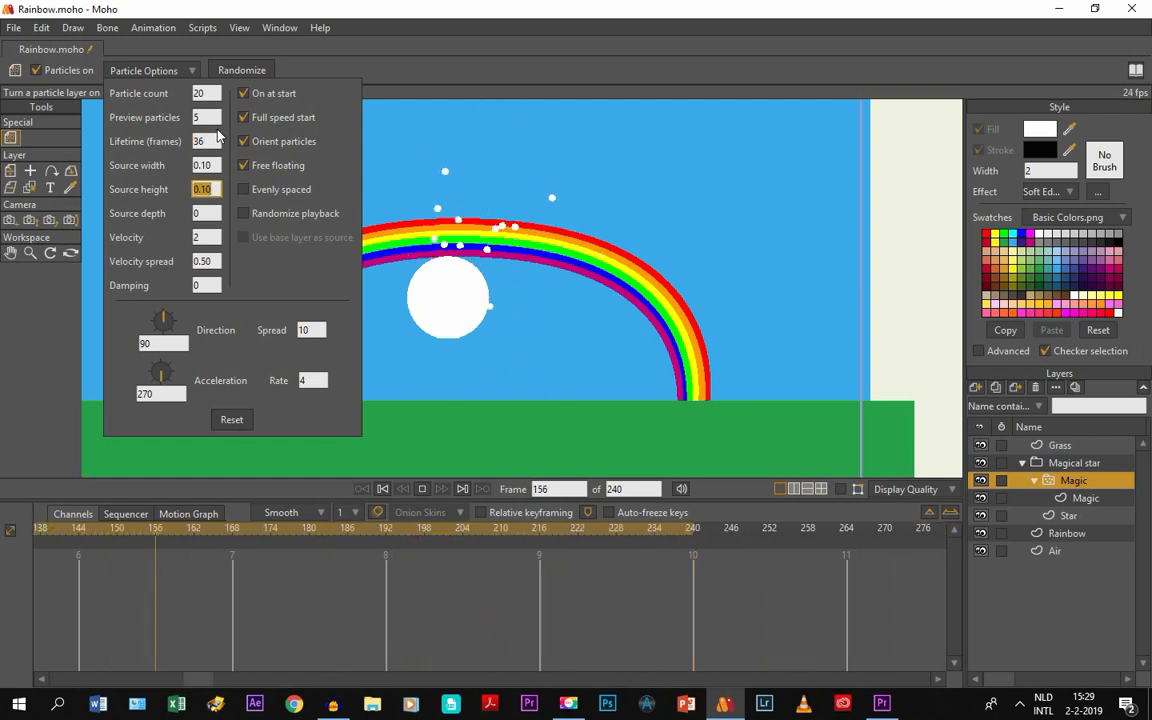
{"action": "key", "text": "Tab"}
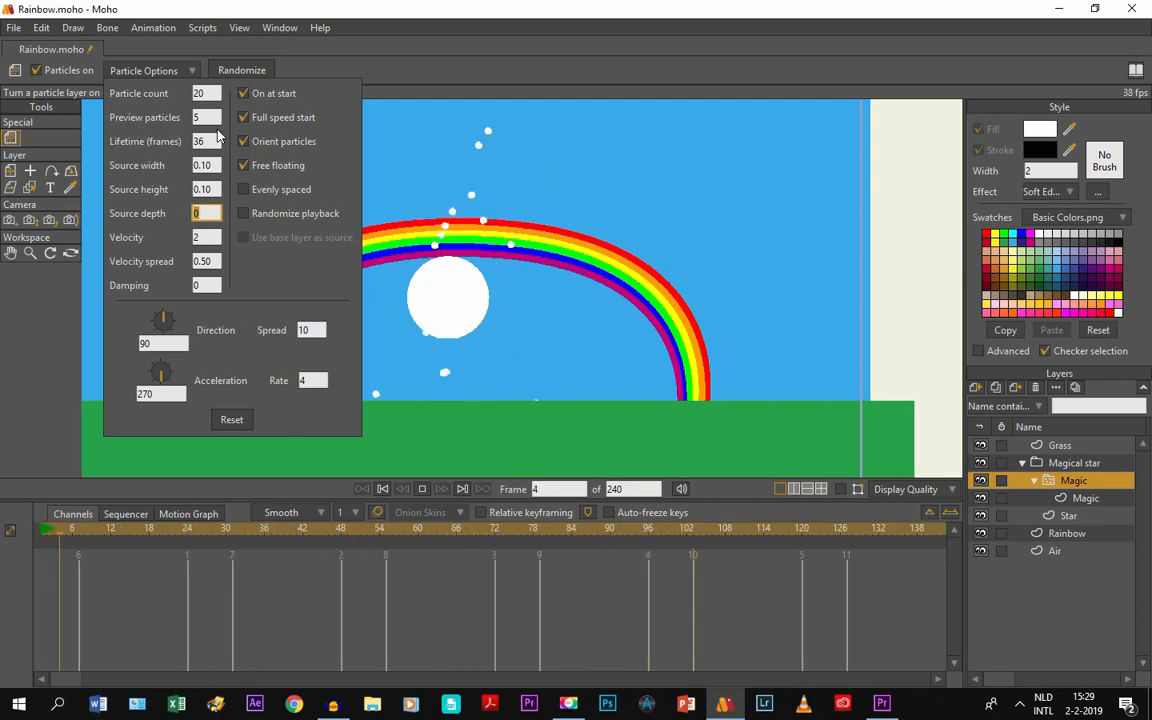
{"action": "key", "text": "Tab"}
{"action": "type", "text": "1"}
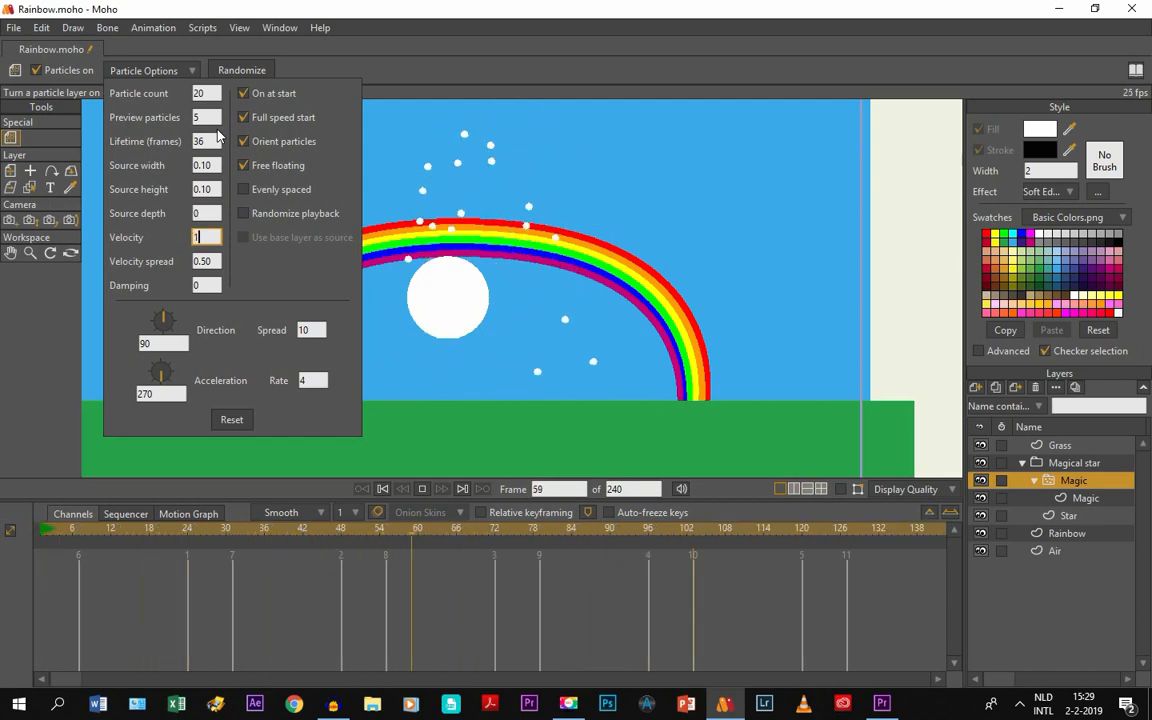
{"action": "type", "text": ".50"}
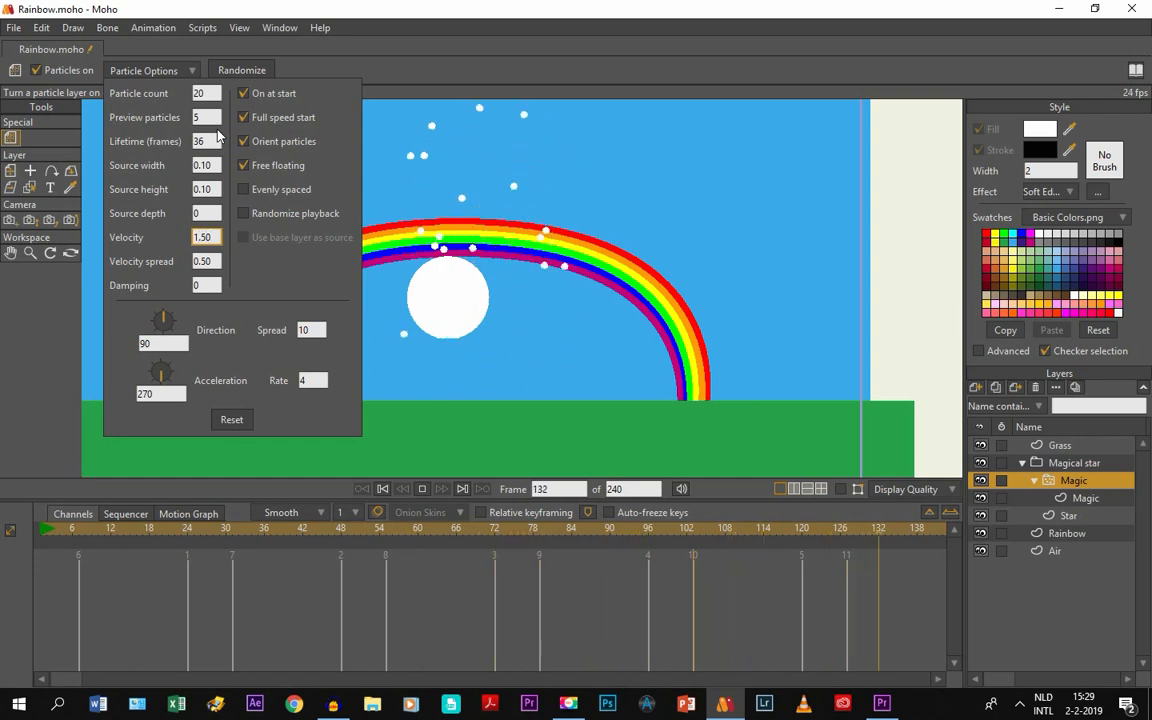
{"action": "key", "text": "Tab"}
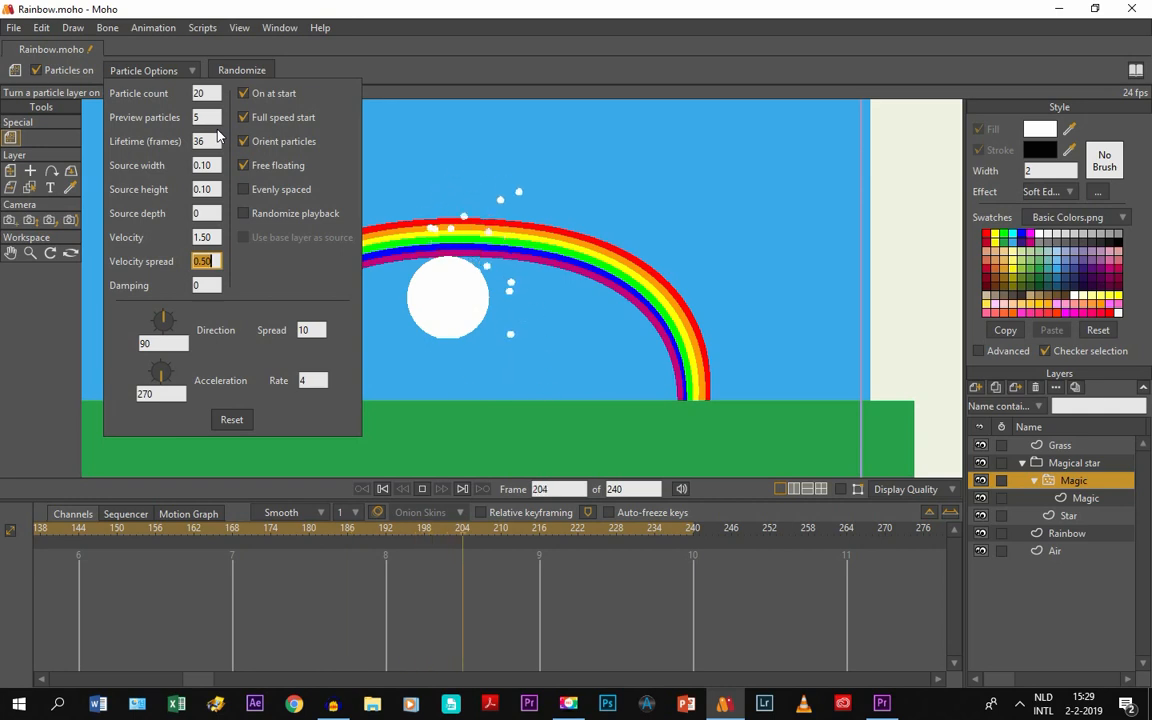
{"action": "type", "text": "2"}
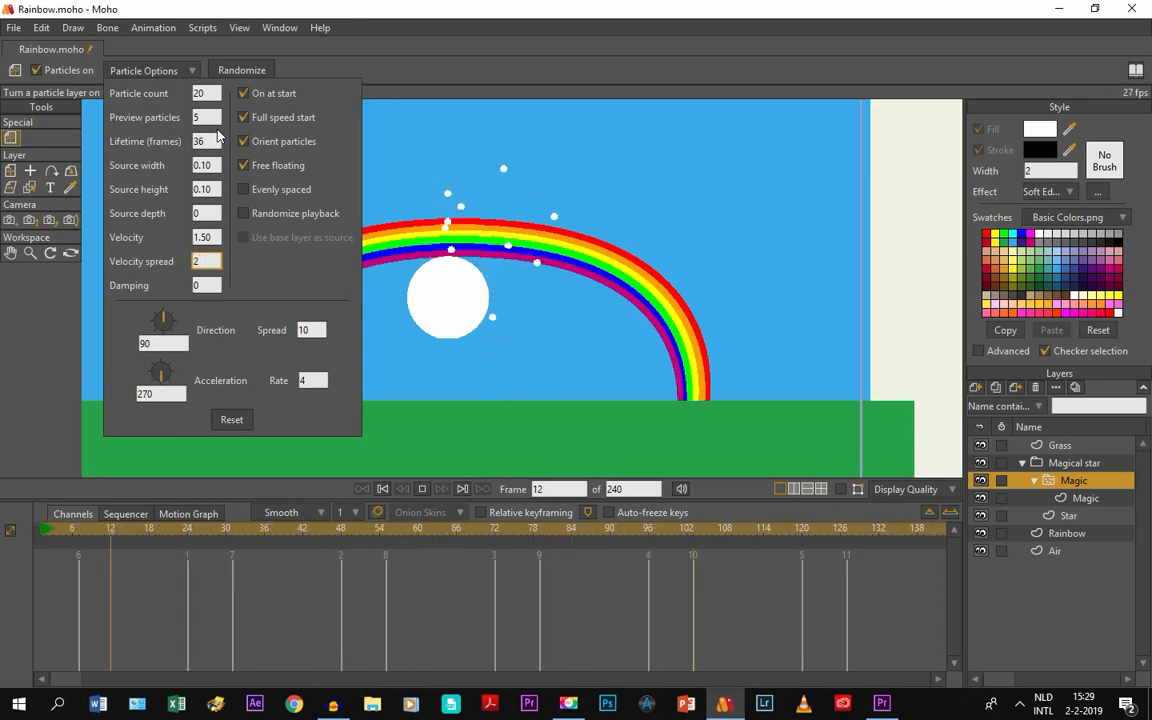
{"action": "key", "text": "Tab"}
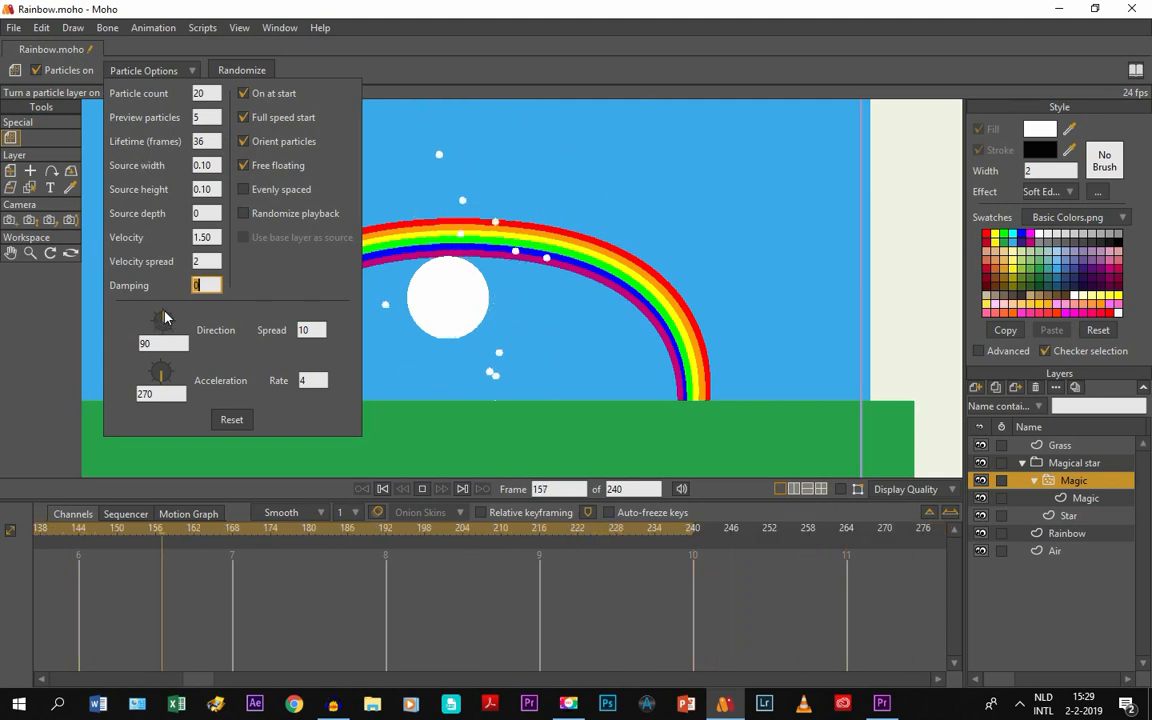
Turn the particle direction to about 68.96 degrees and set its spread to 20.
{"action": "left_click_drag", "start_coordinate": [164, 318], "coordinate": [167, 318]}
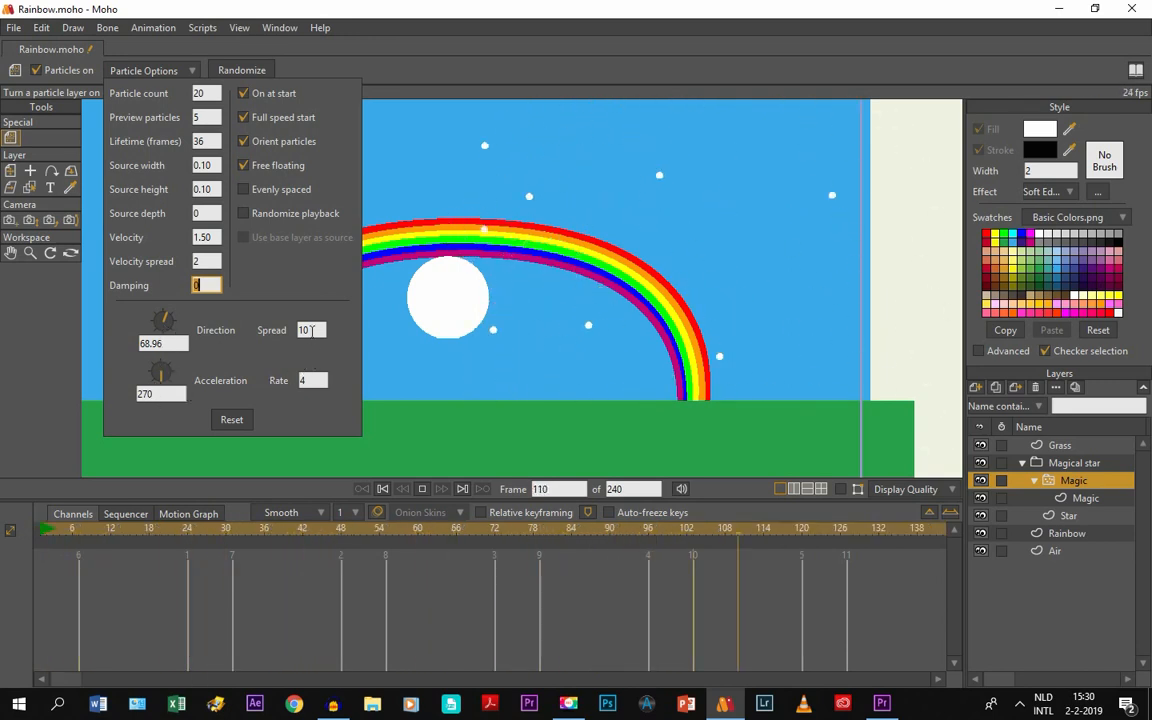
{"action": "left_click", "coordinate": [311, 330]}
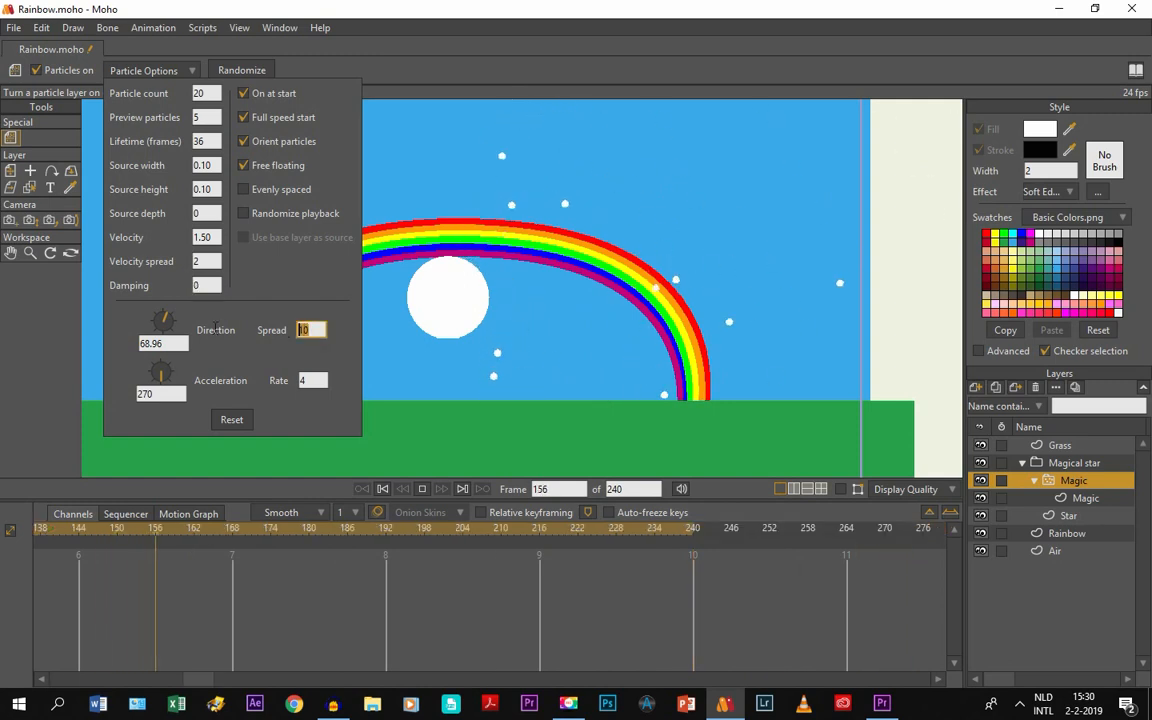
{"action": "type", "text": "20"}
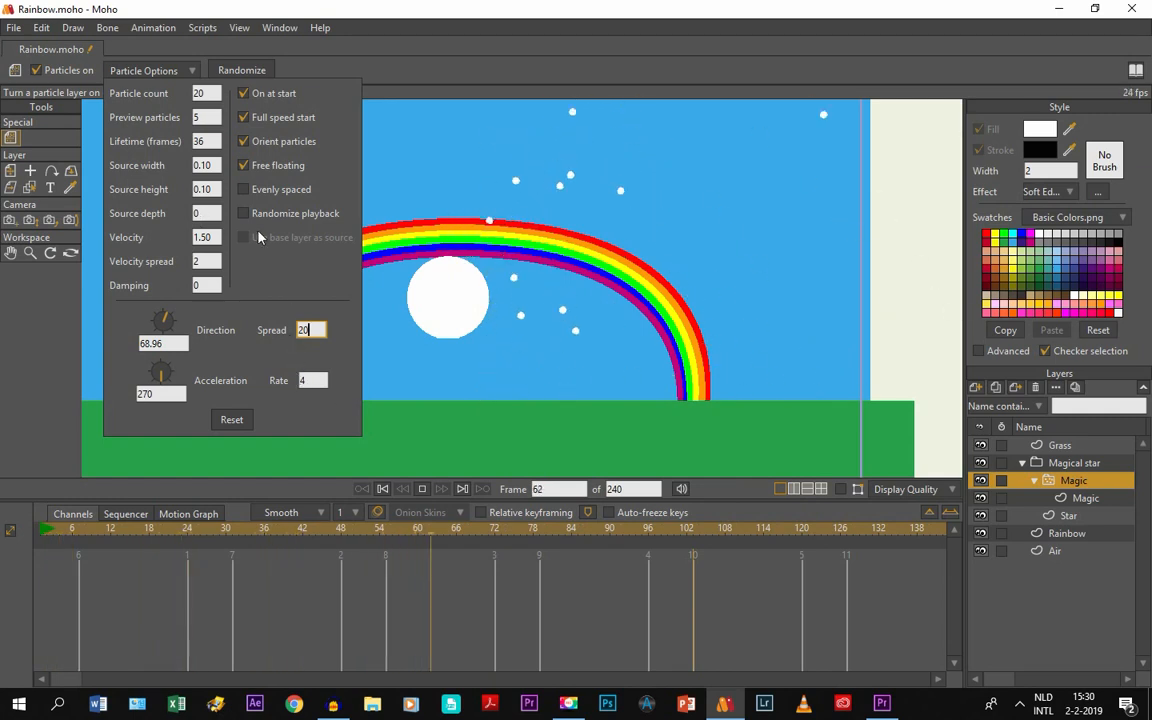
Enable Evenly spaced and Randomize playback for the Magic particles, turn off Orient particles, and close the particle options.
{"action": "left_click", "coordinate": [243, 189]}
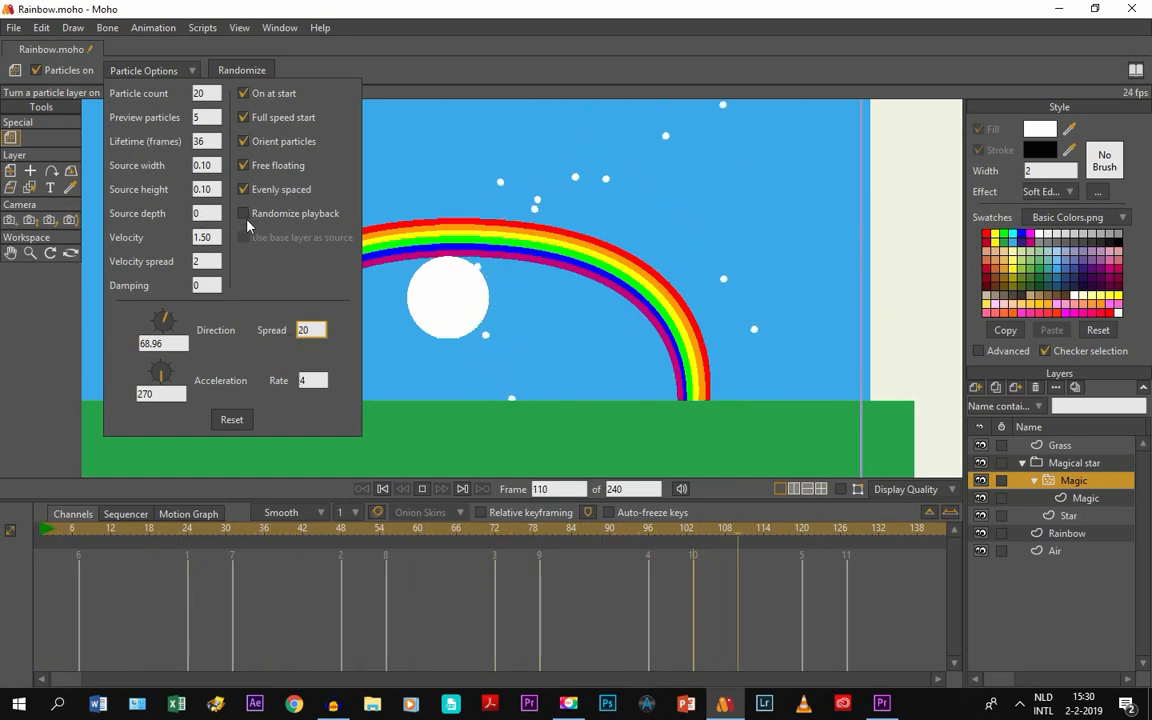
{"action": "left_click", "coordinate": [244, 218]}
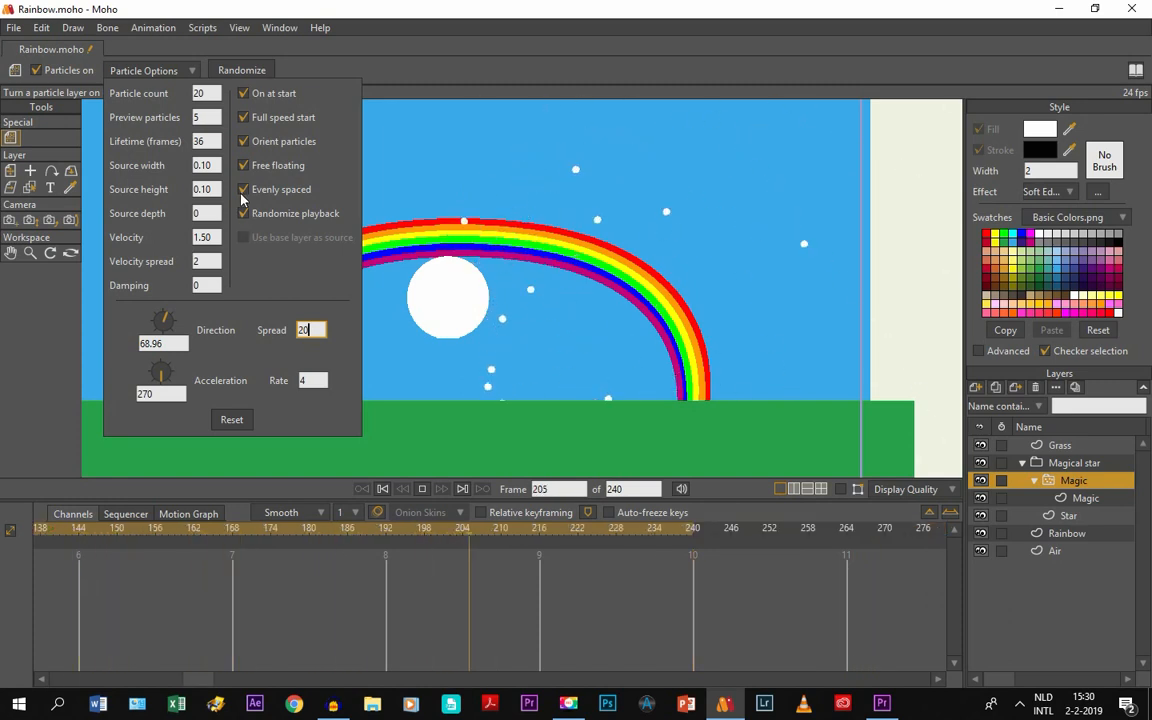
{"action": "left_click", "coordinate": [243, 141]}
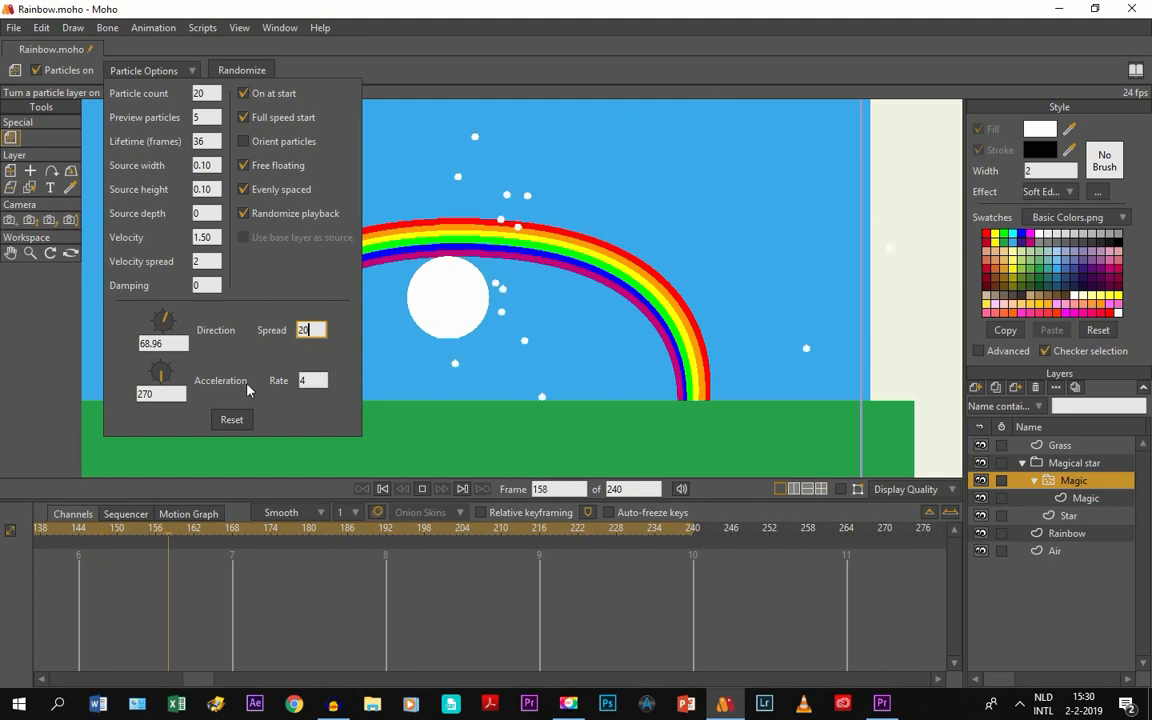
{"action": "left_click", "coordinate": [441, 377]}
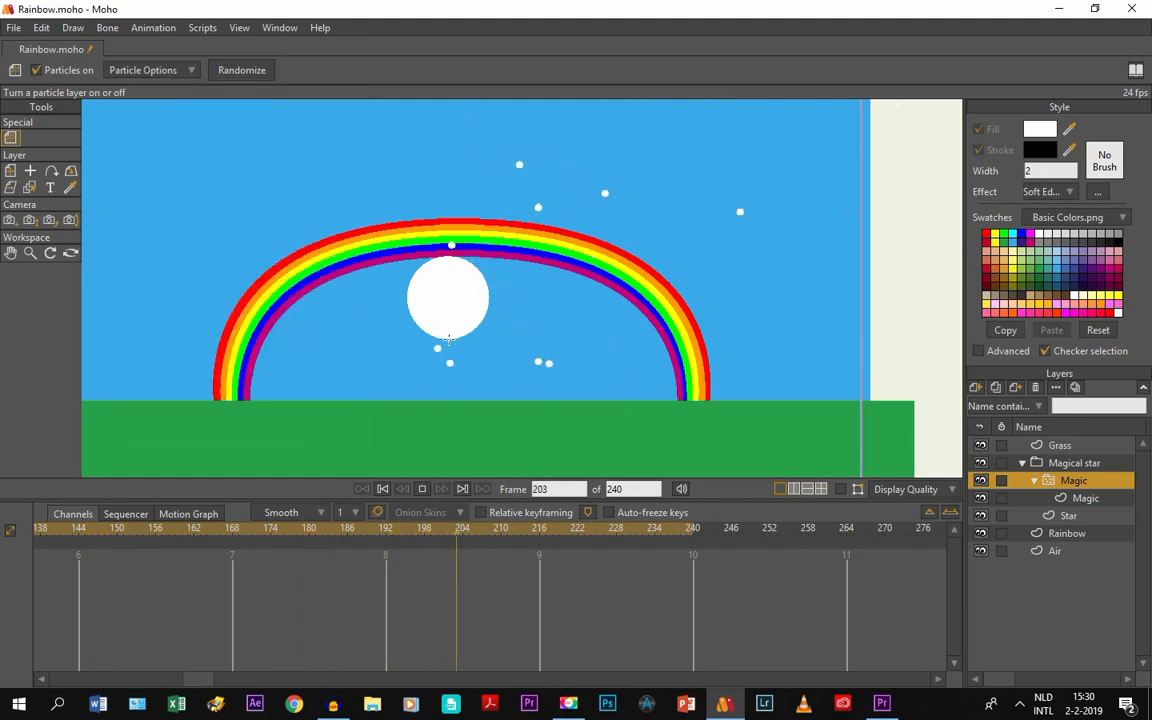
{"action": "left_click", "coordinate": [10, 253]}
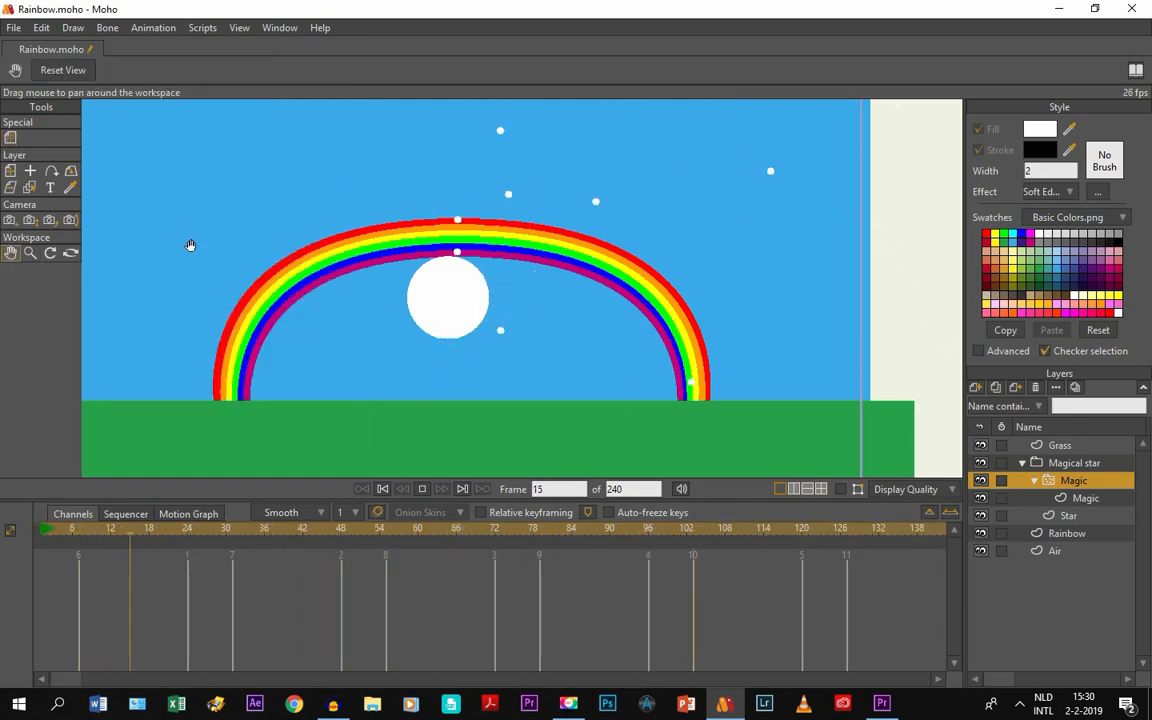
{"action": "left_click_drag", "start_coordinate": [188, 246], "coordinate": [278, 271]}
{"action": "scroll", "coordinate": [278, 270], "scroll_direction": "down", "scroll_amount": 3}
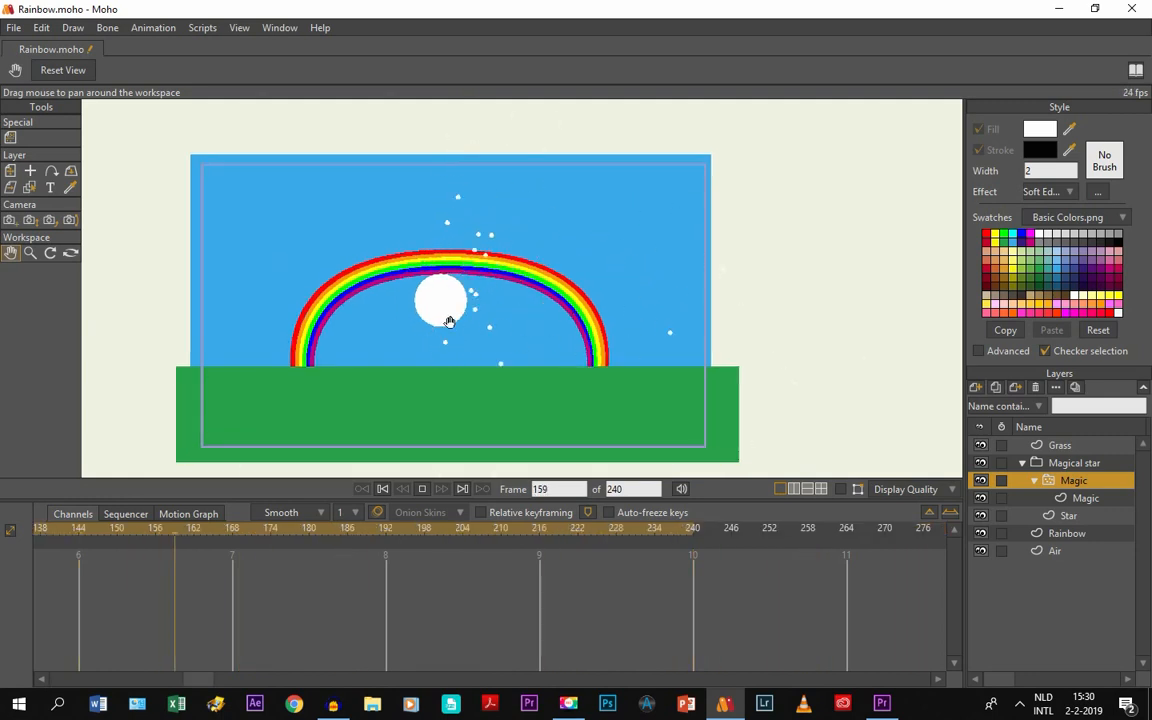
Render the current frame to inspect the glowing star and particles, and preview the animation from frame 24.
{"action": "key", "text": "ctrl+r"}
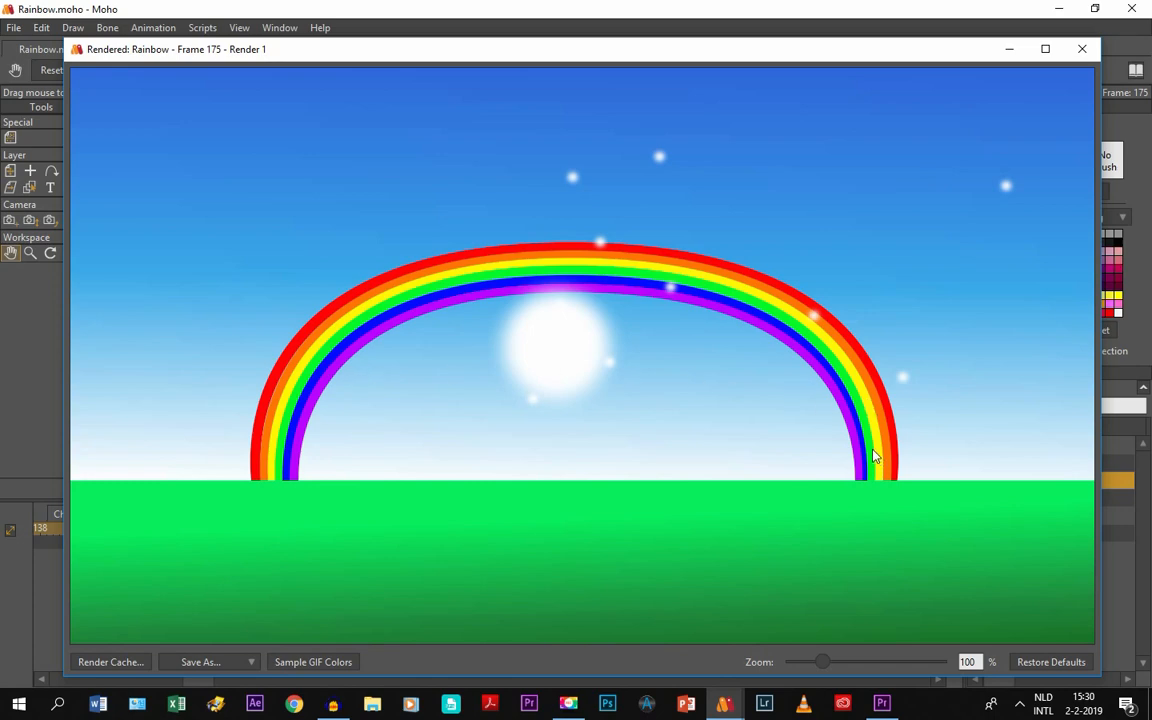
{"action": "left_click", "coordinate": [1082, 49]}
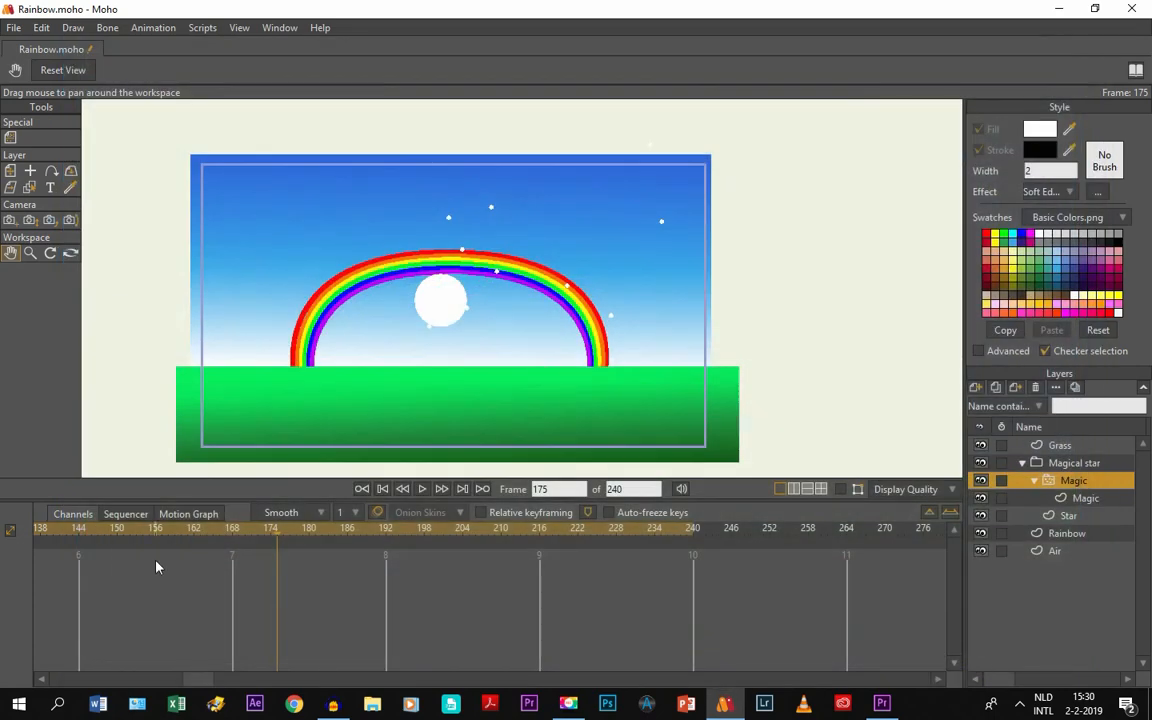
{"action": "left_click_drag", "start_coordinate": [190, 684], "coordinate": [49, 682]}
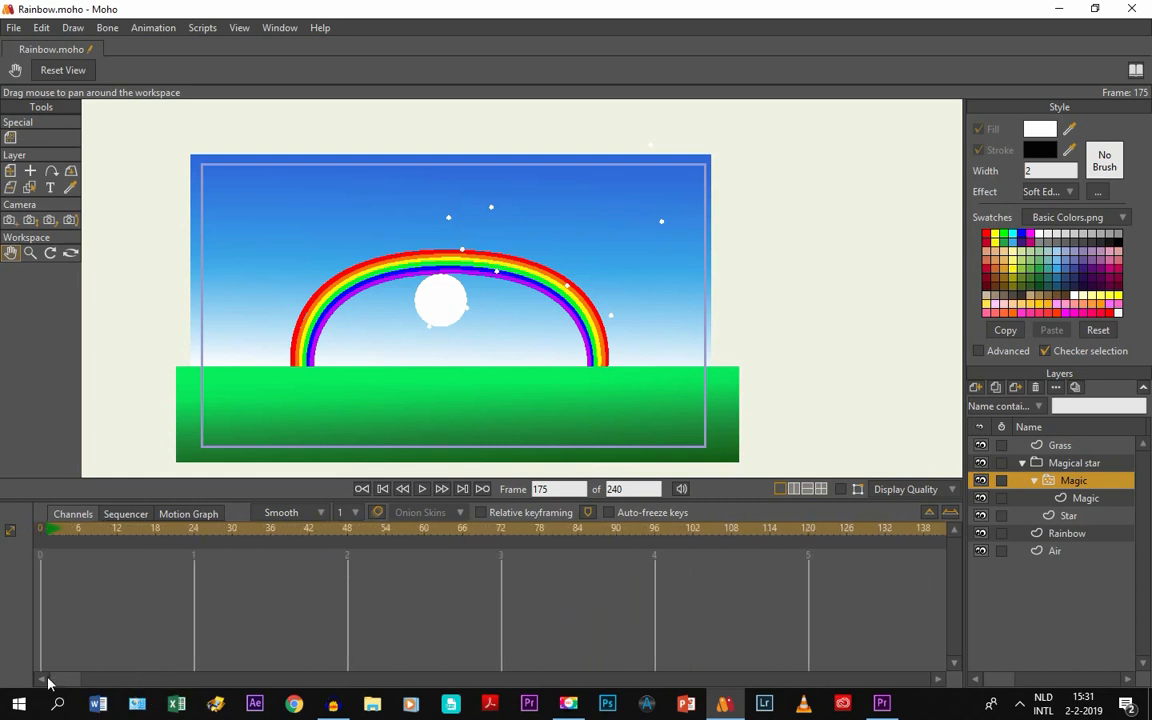
{"action": "left_click", "coordinate": [194, 531]}
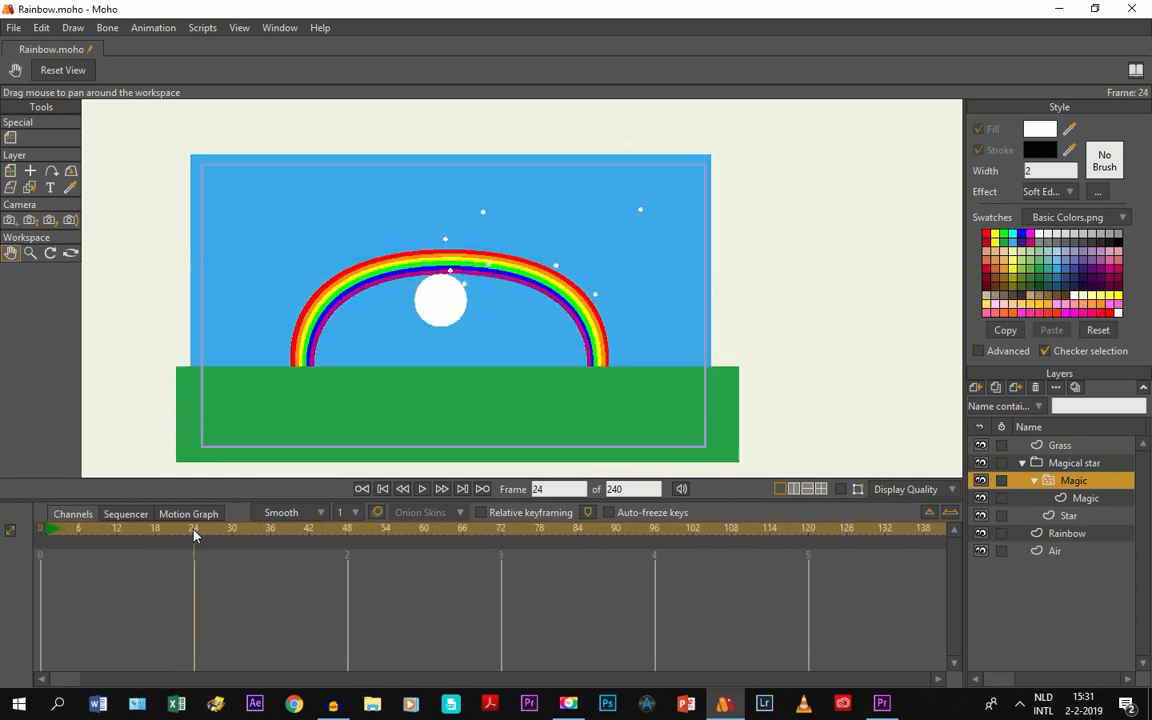
{"action": "key", "text": "space"}
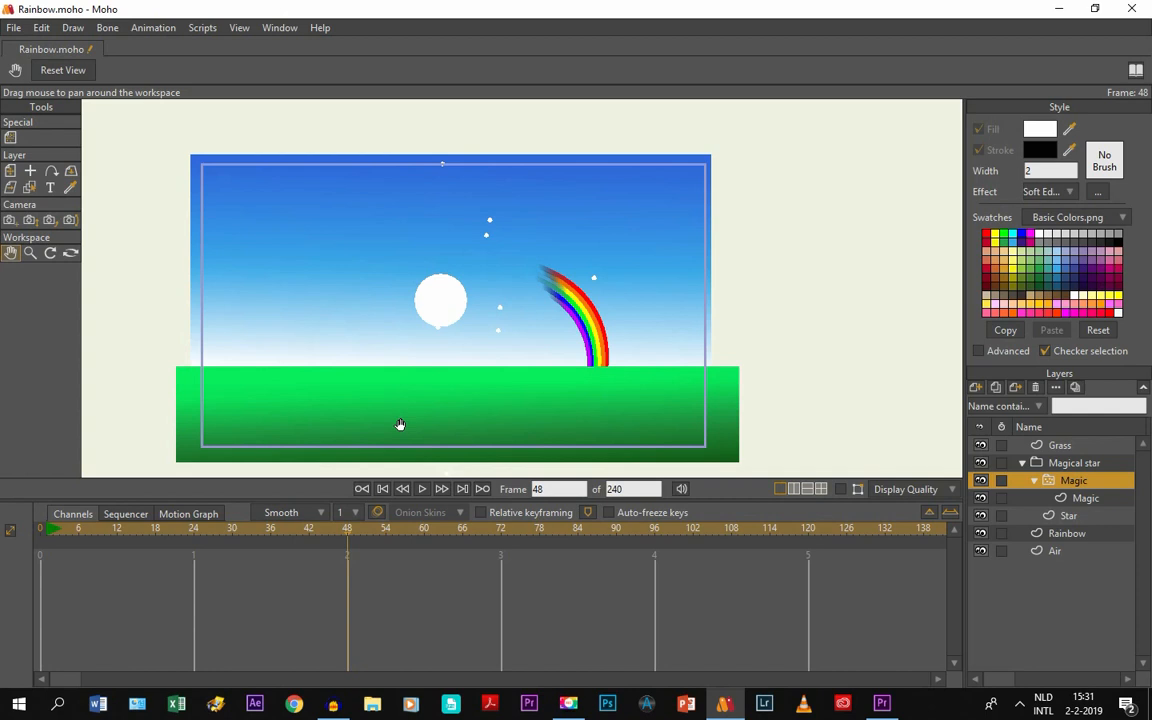
At frame 0, move the Magical star group behind the grass below the rainbow's right end, to about X 1.12, Y -0.68.
{"action": "left_click", "coordinate": [382, 489]}
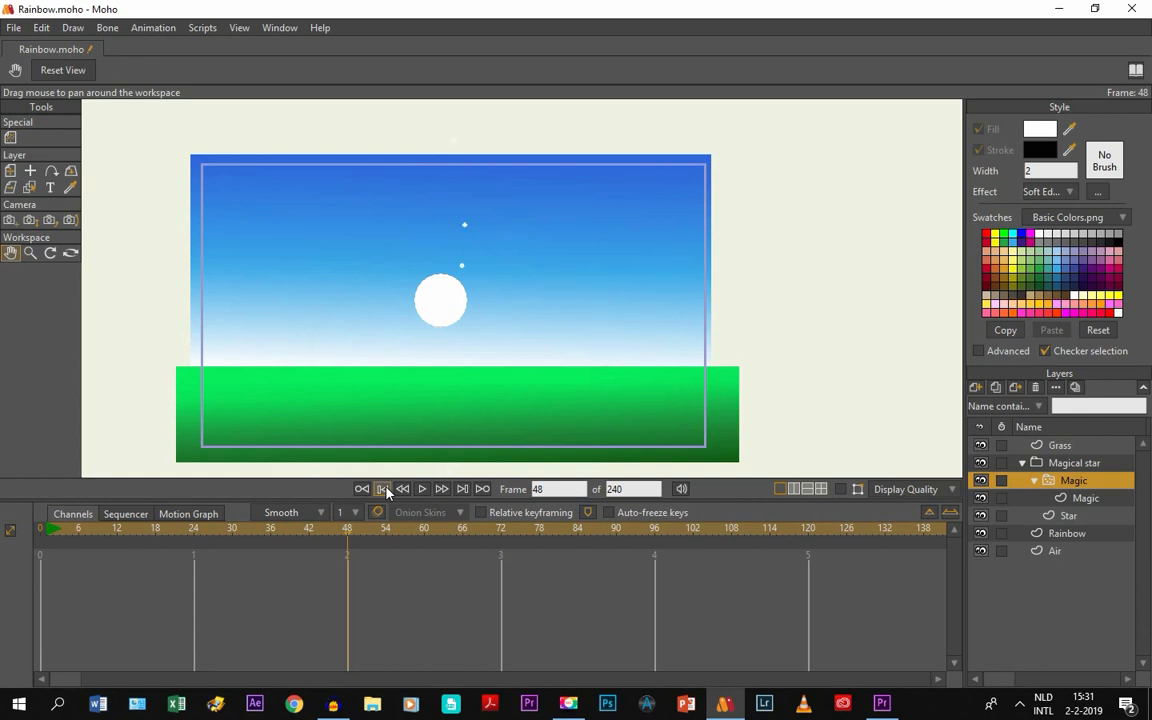
{"action": "left_click", "coordinate": [1036, 481]}
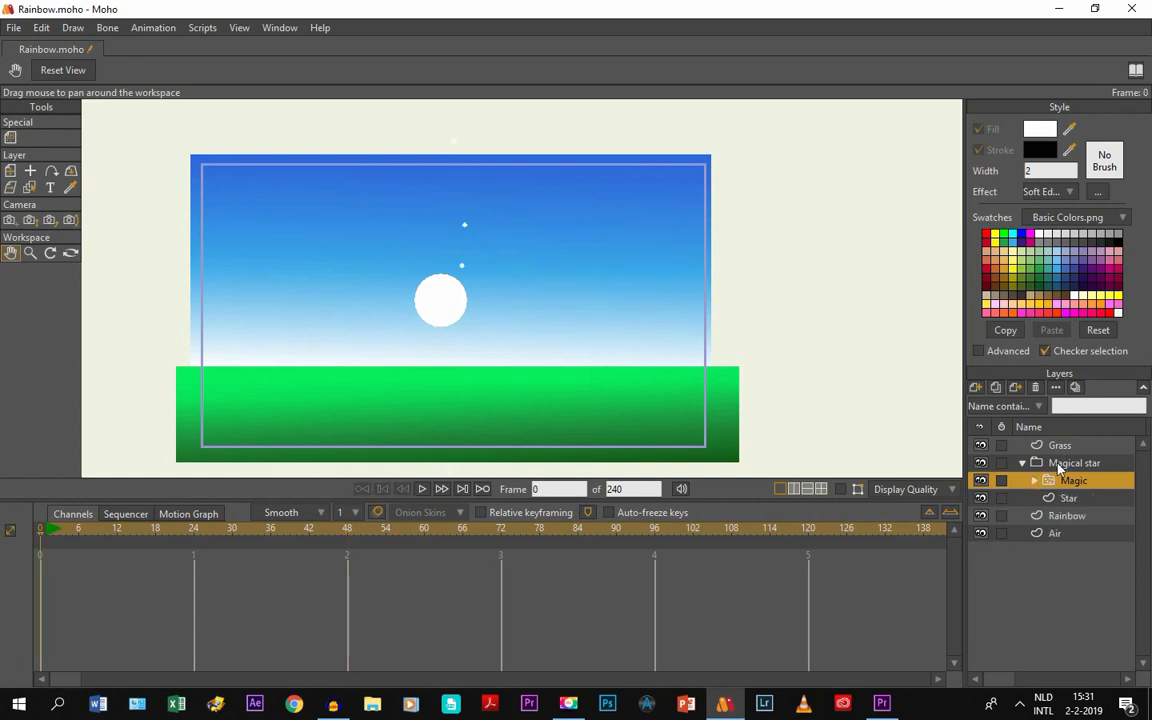
{"action": "left_click", "coordinate": [1060, 465]}
{"action": "left_click", "coordinate": [10, 137]}
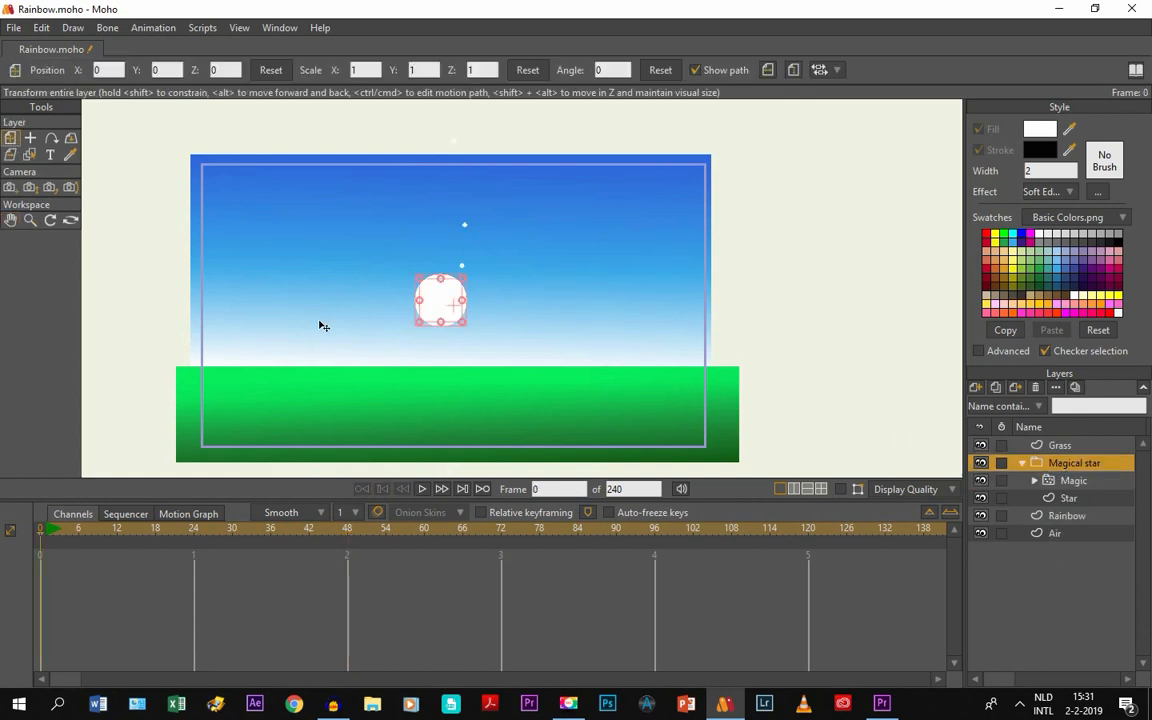
{"action": "left_click_drag", "start_coordinate": [432, 329], "coordinate": [618, 402]}
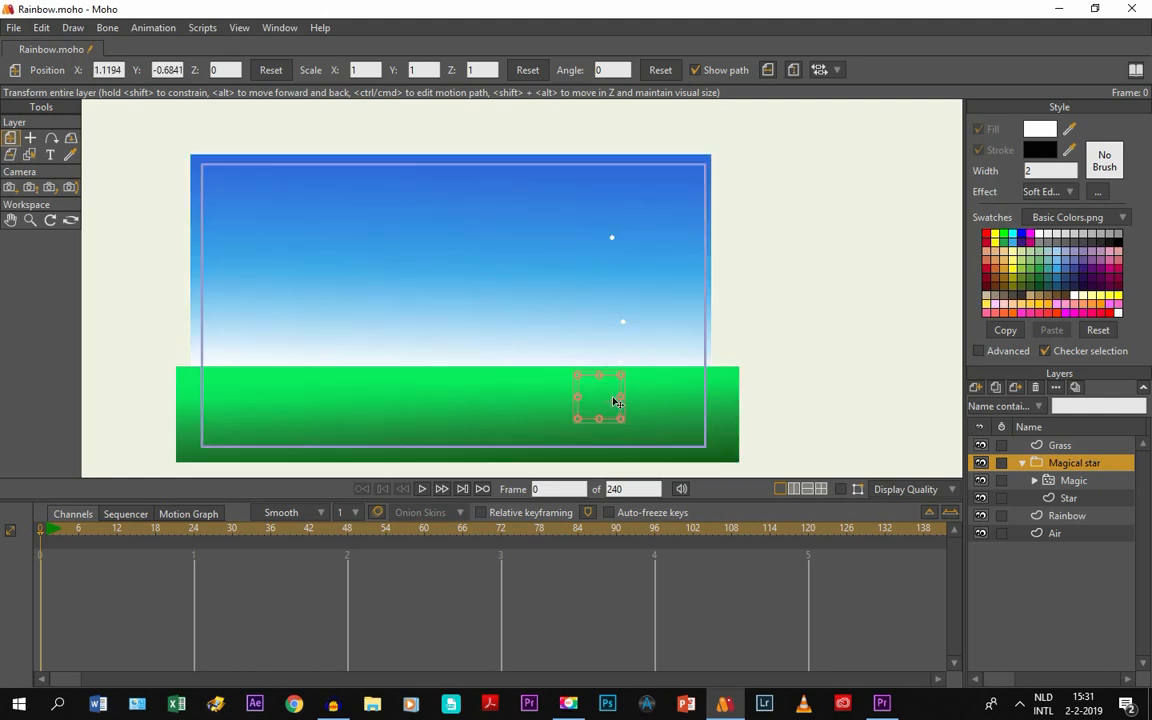
Turn off Visible for the Magical star group at frame 0.
{"action": "double_click", "coordinate": [1052, 470]}
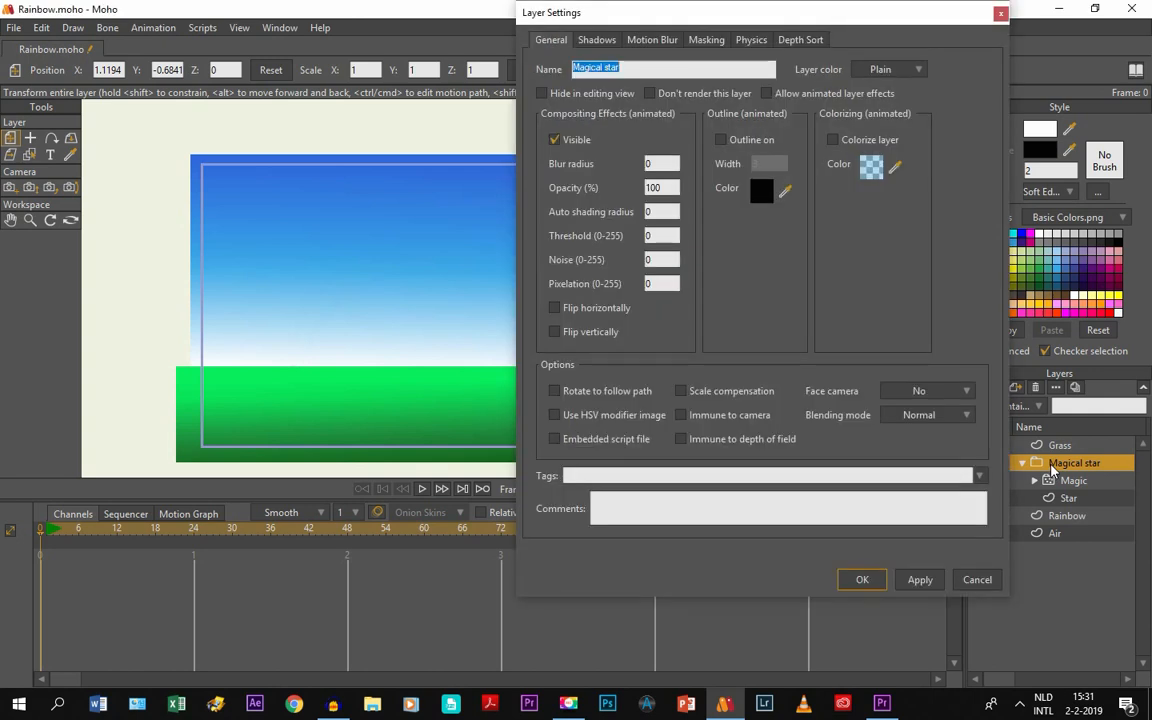
{"action": "left_click", "coordinate": [553, 141]}
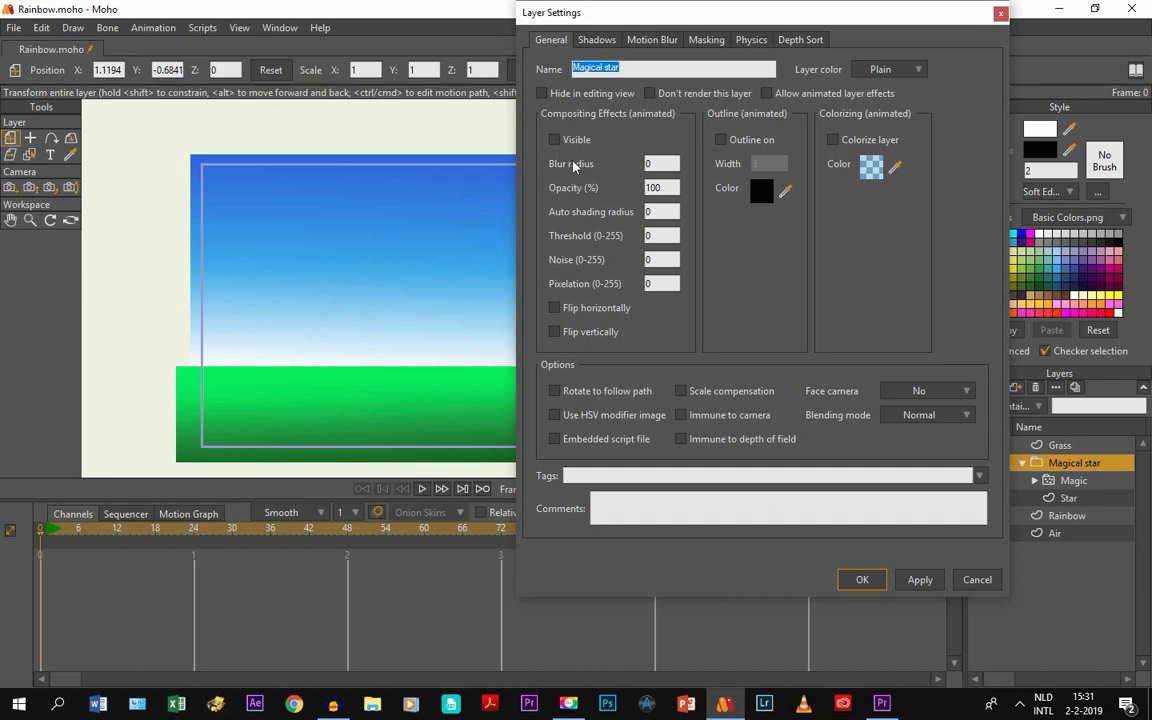
{"action": "left_click", "coordinate": [862, 579]}
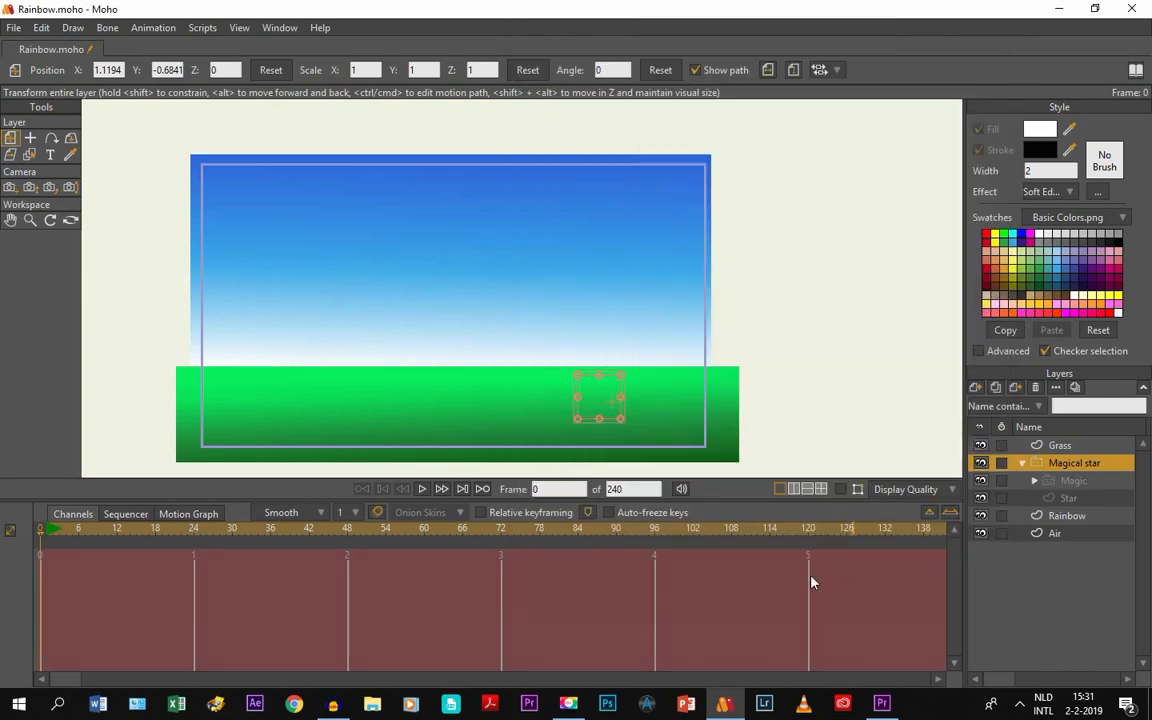
Step from frame 24 to frame 33 and examine closely where the rainbow emerges from the grass.
{"action": "left_click", "coordinate": [195, 534]}
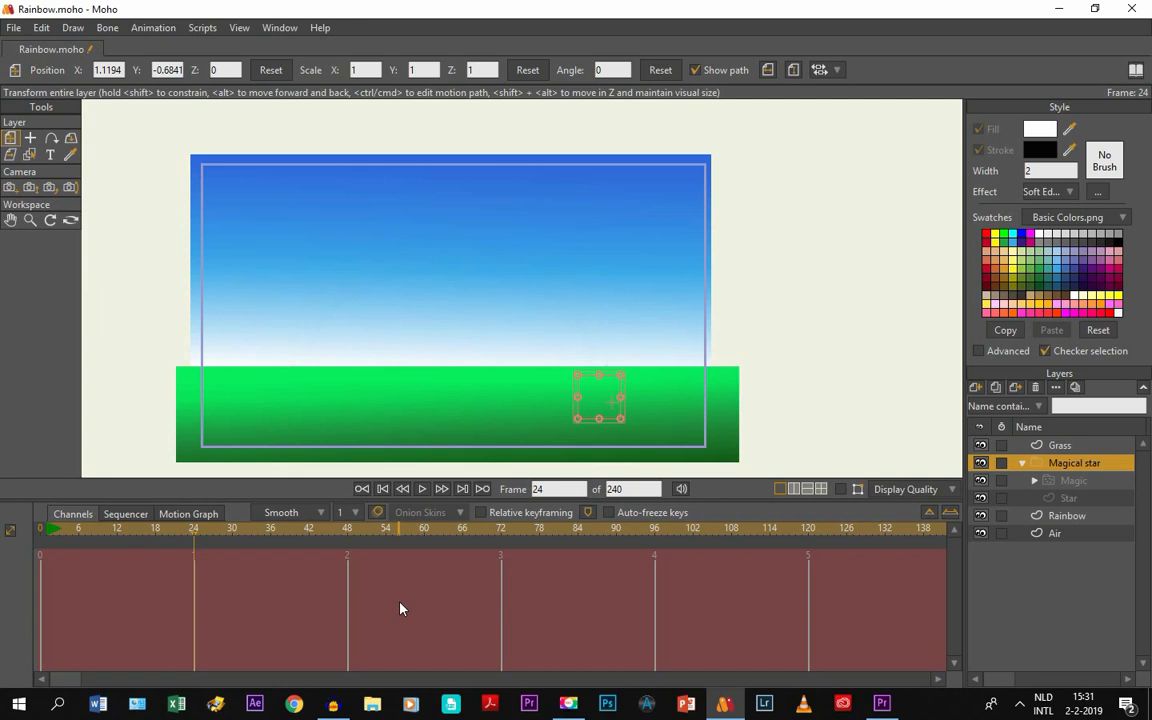
{"action": "key", "text": "Right"}
{"action": "key", "text": "Right"}
{"action": "key", "text": "Right"}
{"action": "key", "text": "Right"}
{"action": "key", "text": "Right"}
{"action": "key", "text": "Right"}
{"action": "key", "text": "Right"}
{"action": "key", "text": "Right"}
{"action": "key", "text": "Right"}
{"action": "scroll", "coordinate": [617, 342], "scroll_direction": "up", "scroll_amount": 5}
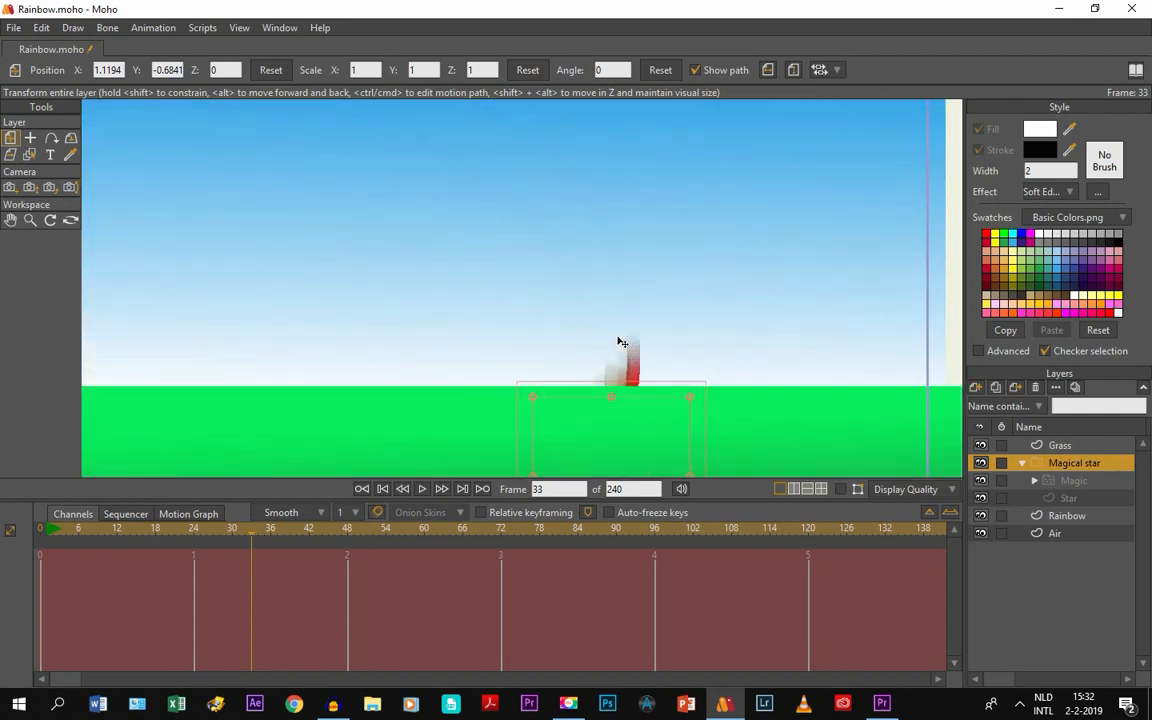
Keyframe the Magical star group's existing position and rotation at frame 24.
{"action": "left_click", "coordinate": [194, 530]}
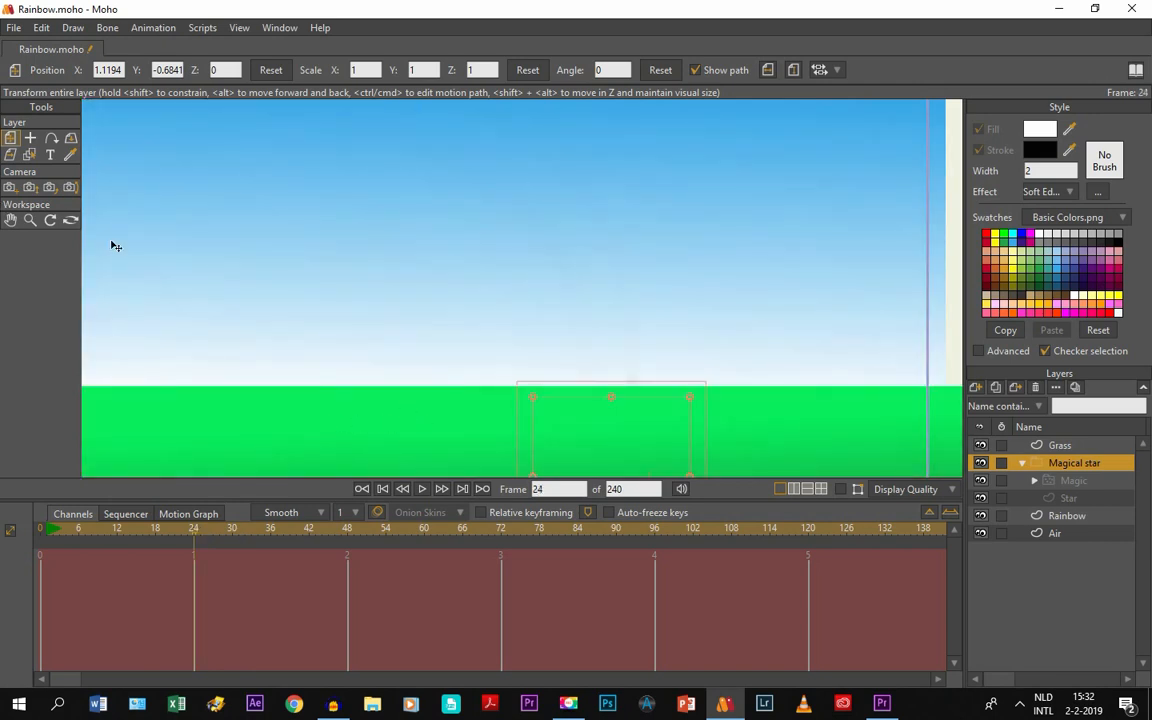
{"action": "left_click", "coordinate": [597, 462]}
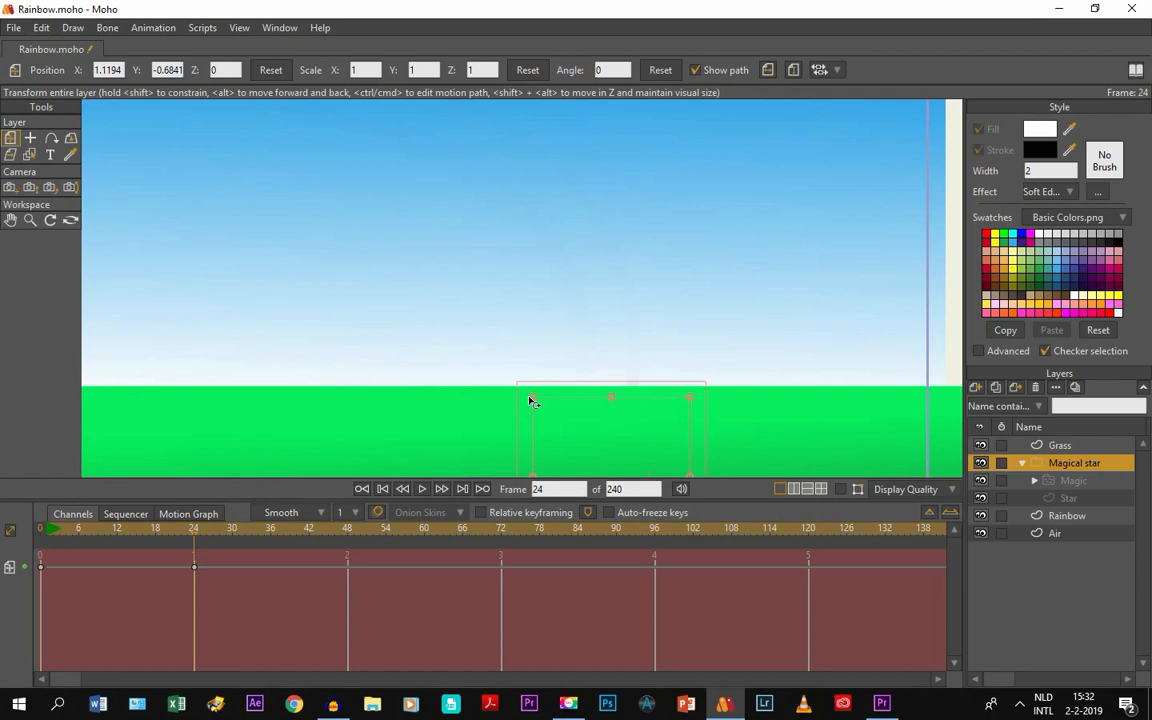
{"action": "scroll", "coordinate": [529, 398], "scroll_direction": "up", "scroll_amount": 3}
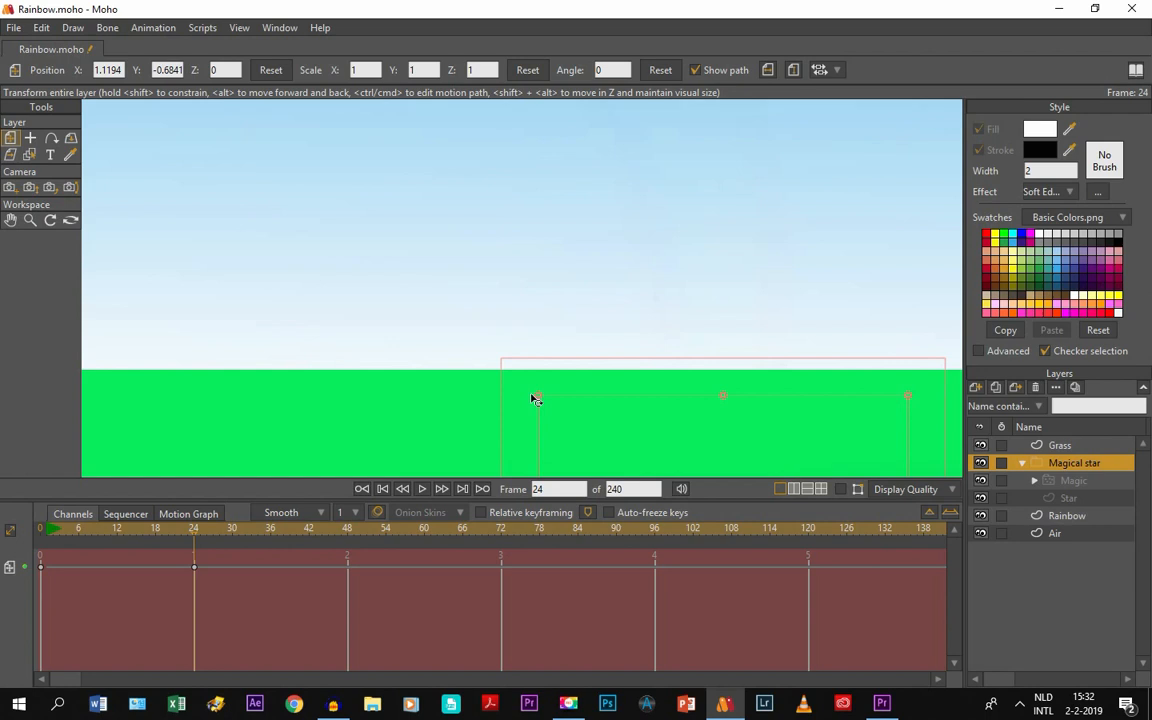
{"action": "left_click", "coordinate": [535, 399]}
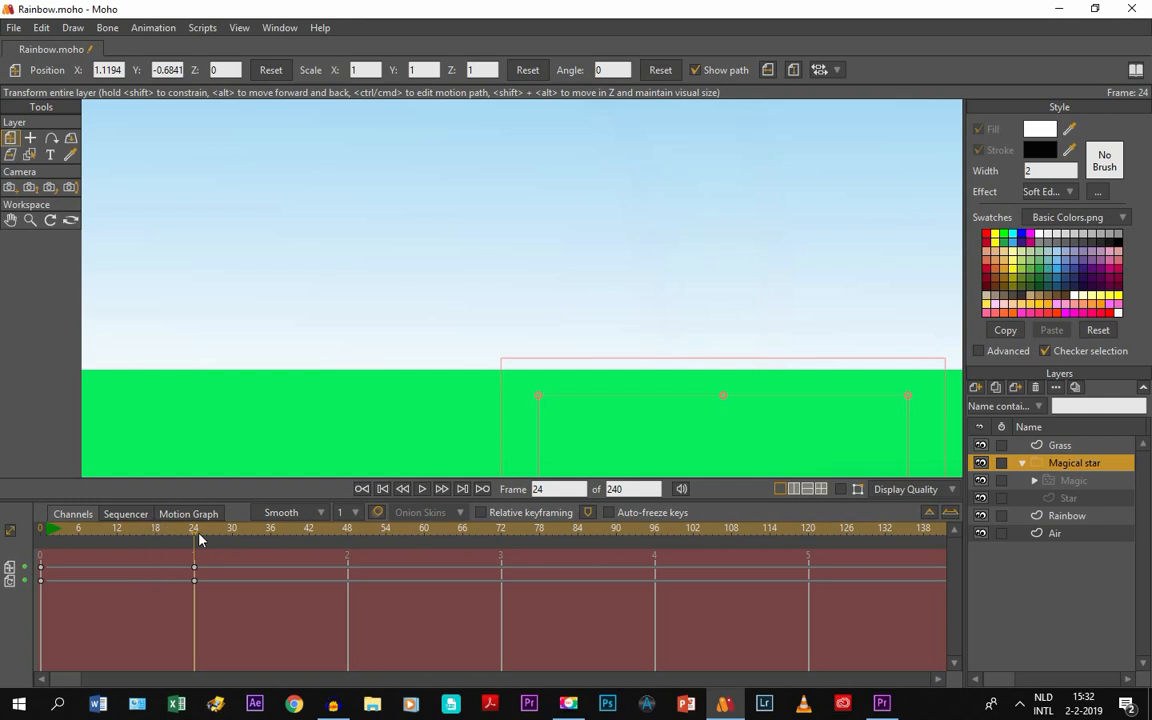
At frame 36, move the Magical star group up above the emerging rainbow, to about X 1.04, Y -0.10.
{"action": "left_click_drag", "start_coordinate": [196, 537], "coordinate": [231, 539]}
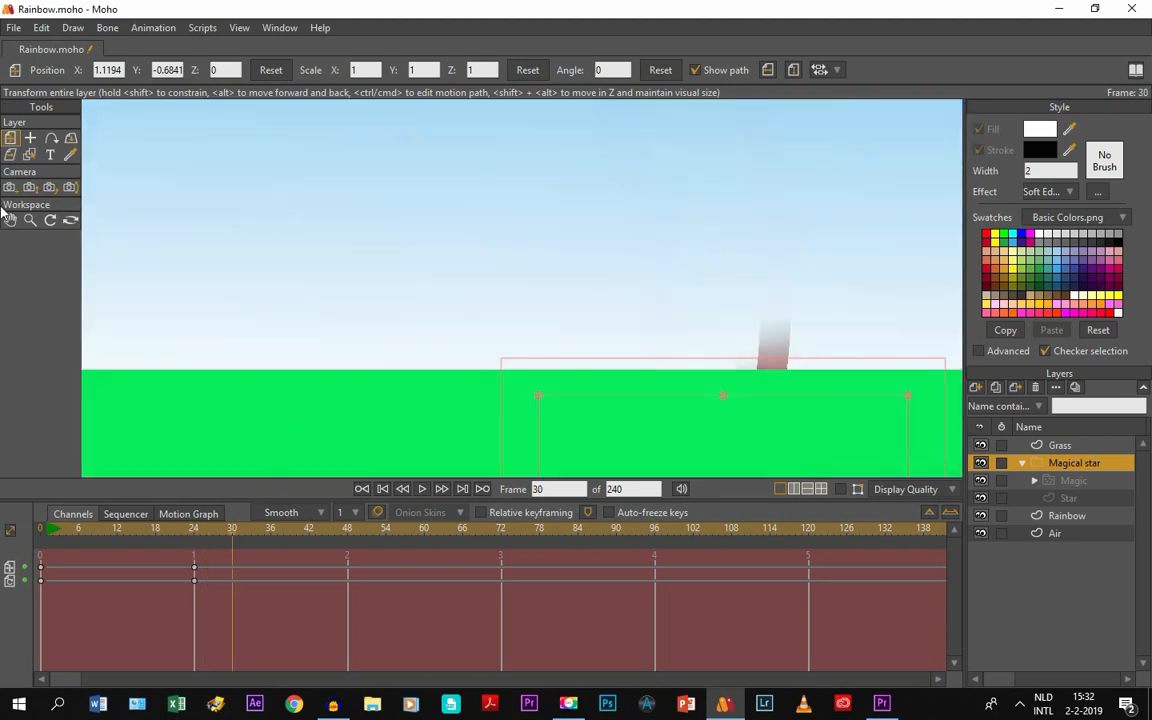
{"action": "left_click", "coordinate": [11, 220]}
{"action": "left_click_drag", "start_coordinate": [572, 322], "coordinate": [381, 343]}
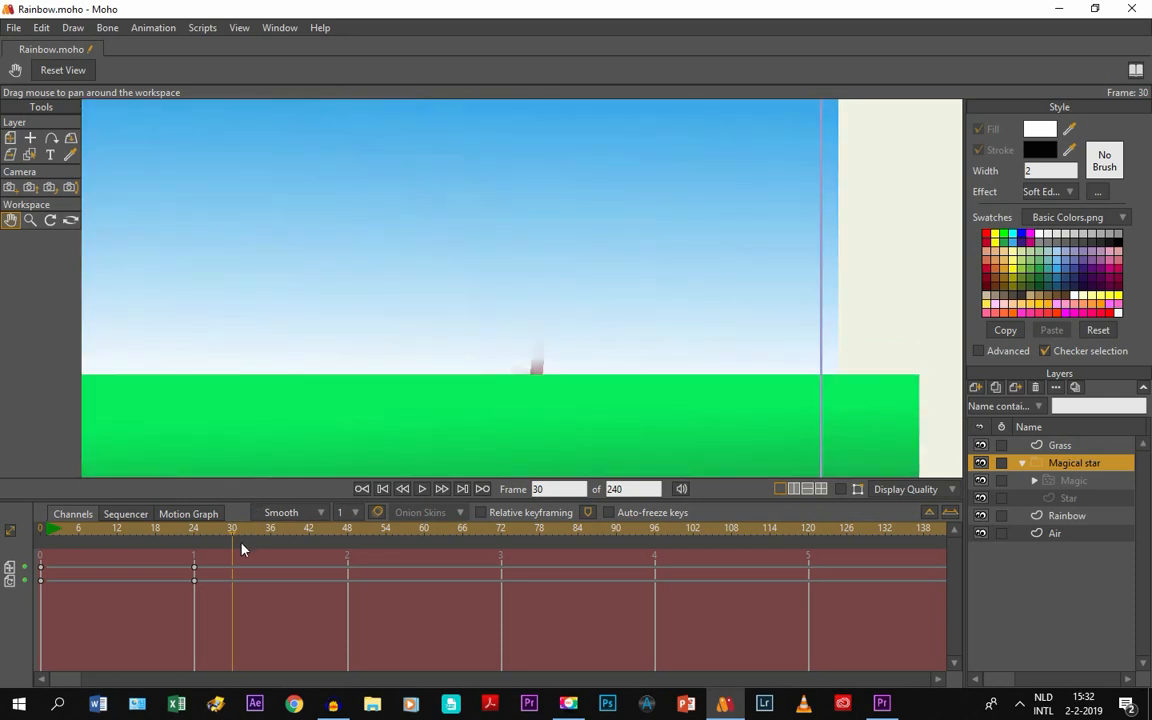
{"action": "mouse_move", "coordinate": [231, 540]}
{"action": "left_mouse_down"}
{"action": "mouse_move", "coordinate": [270, 540]}
{"action": "mouse_move", "coordinate": [229, 540]}
{"action": "left_mouse_up"}
{"action": "key", "text": "Right"}
{"action": "key", "text": "Right"}
{"action": "key", "text": "Right"}
{"action": "key", "text": "Right"}
{"action": "key", "text": "Right"}
{"action": "key", "text": "Right"}
{"action": "key", "text": "Right"}
{"action": "key", "text": "Right"}
{"action": "key", "text": "Right"}
{"action": "key", "text": "Left"}
{"action": "key", "text": "Left"}
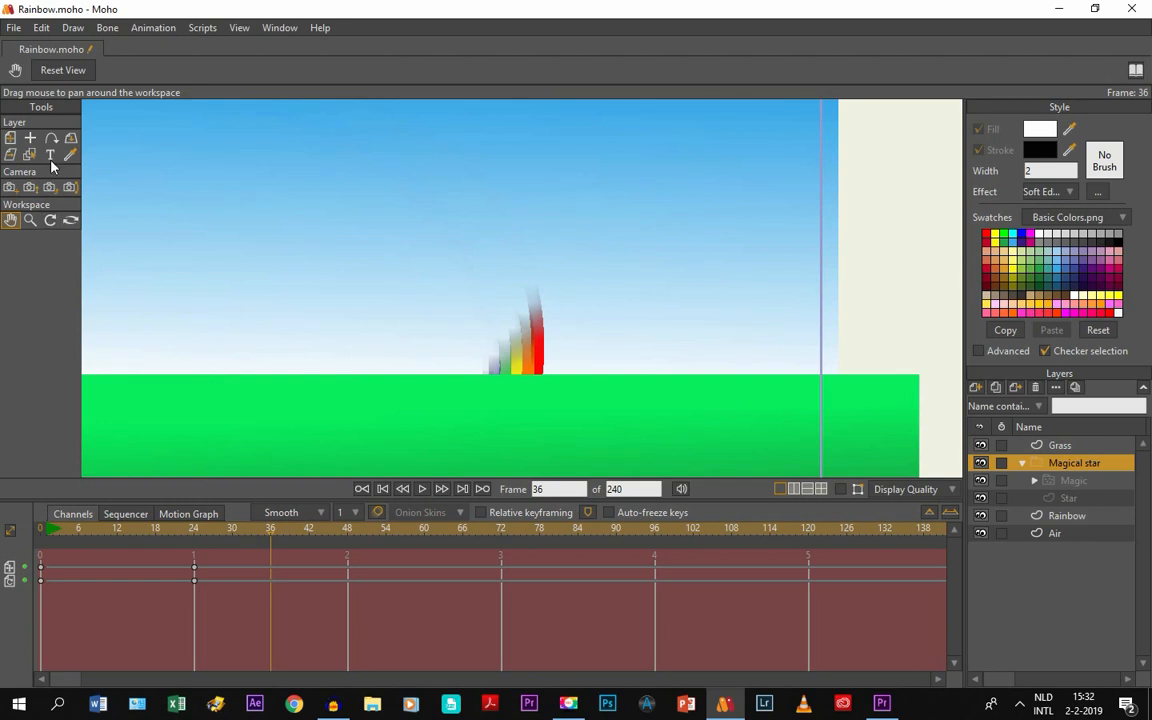
{"action": "left_click", "coordinate": [10, 138]}
{"action": "left_click_drag", "start_coordinate": [516, 457], "coordinate": [500, 248]}
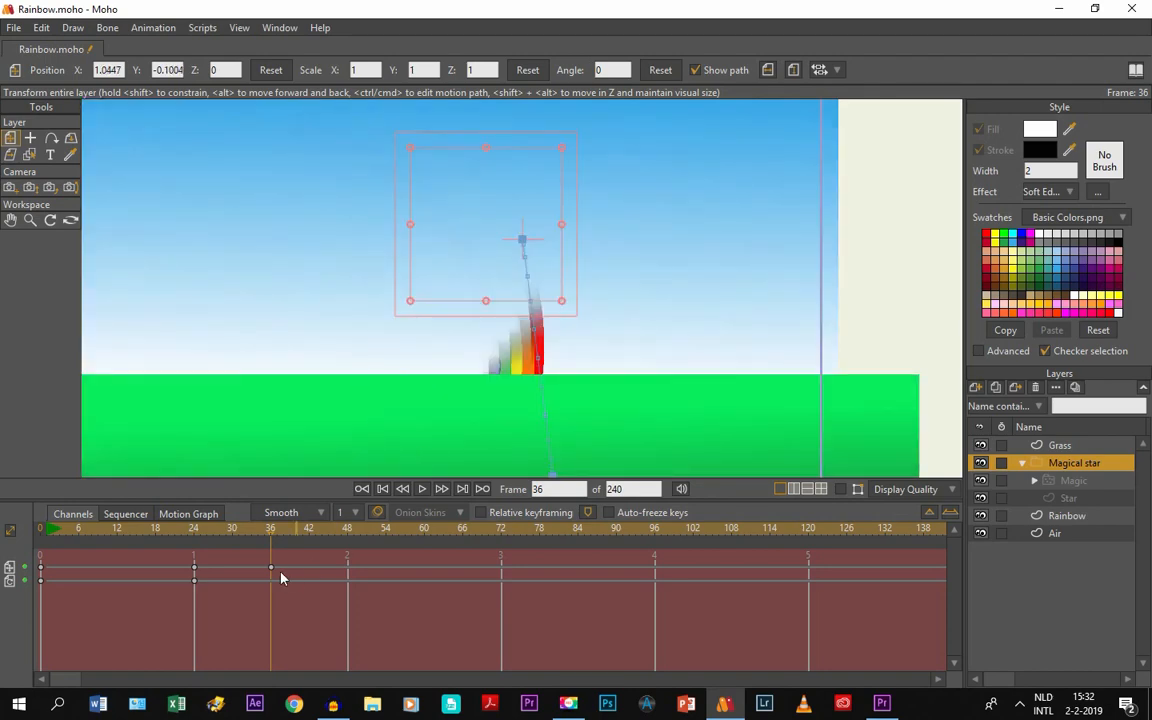
Turn on Visible for the Magical star group at frame 25.
{"action": "left_click", "coordinate": [200, 531]}
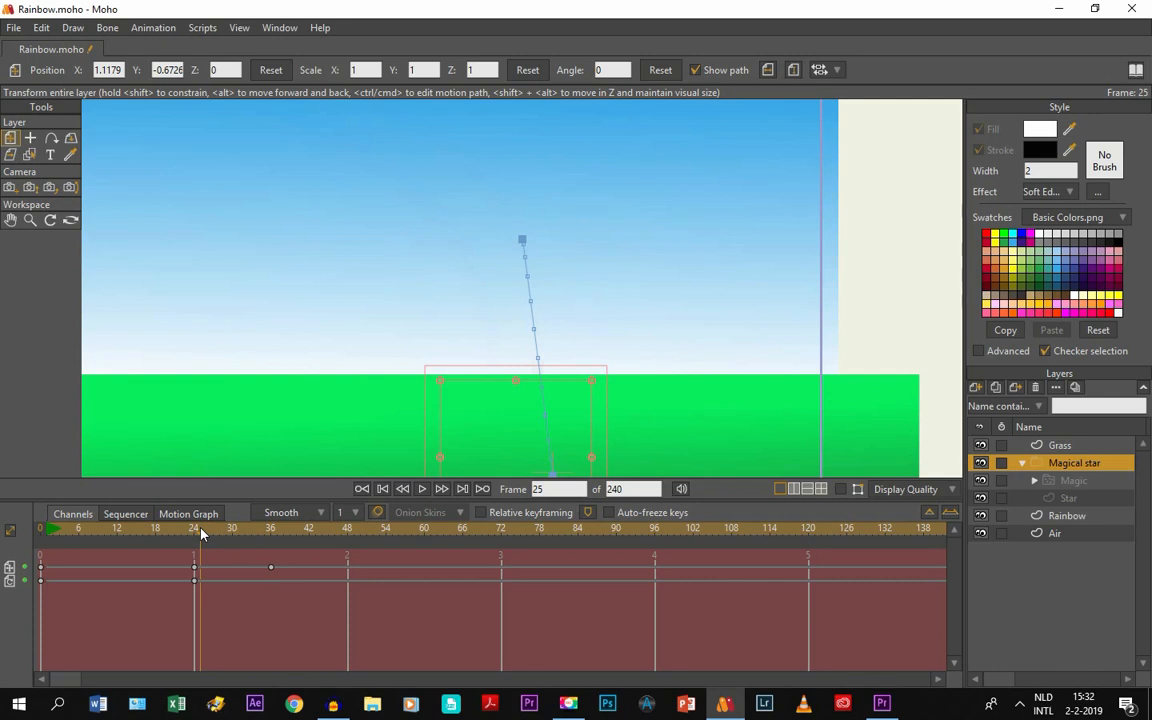
{"action": "double_click", "coordinate": [1075, 465]}
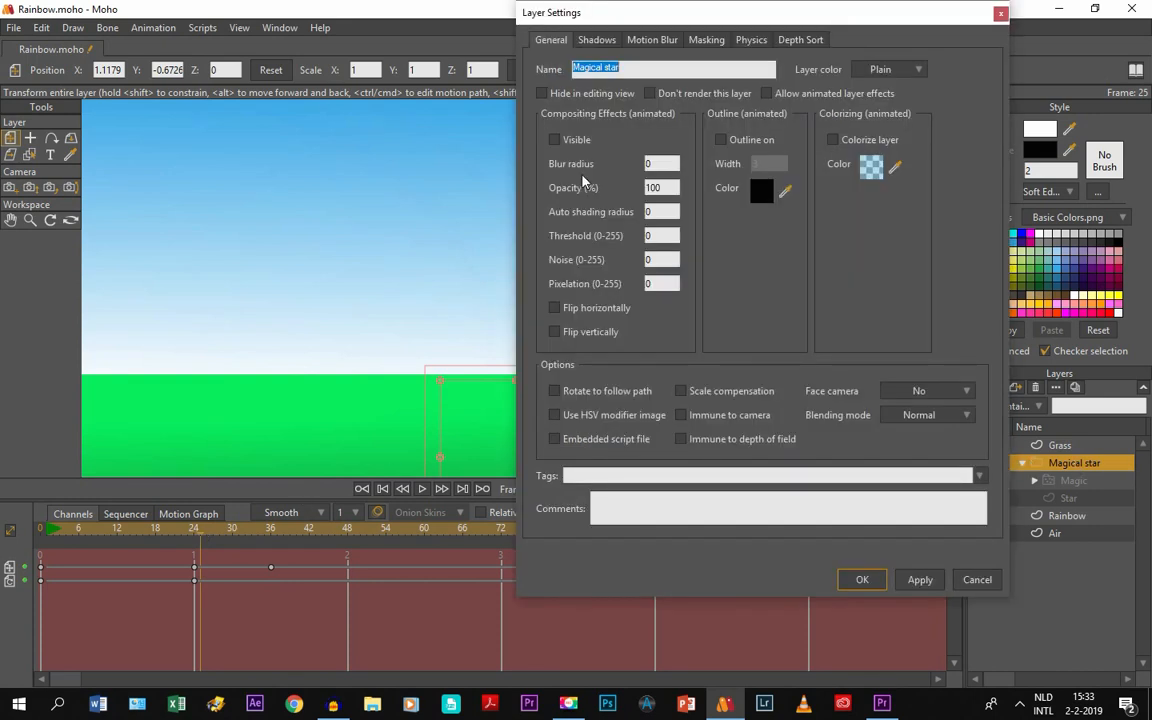
{"action": "left_click", "coordinate": [560, 140]}
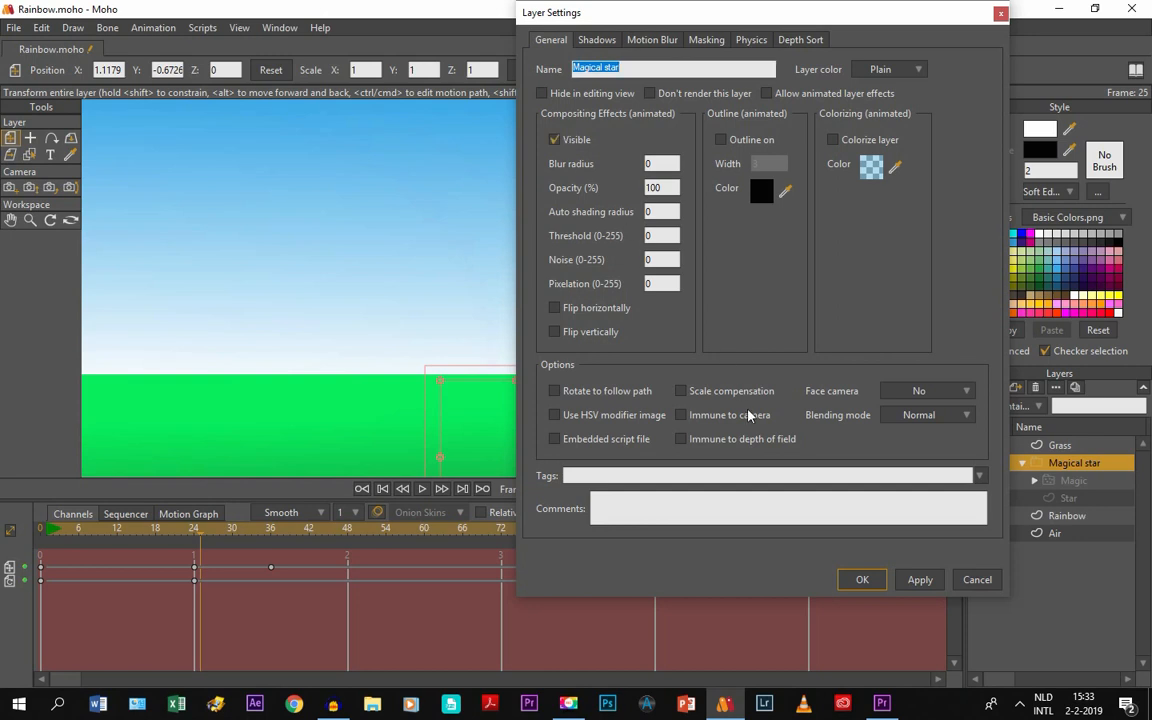
{"action": "left_click", "coordinate": [862, 581]}
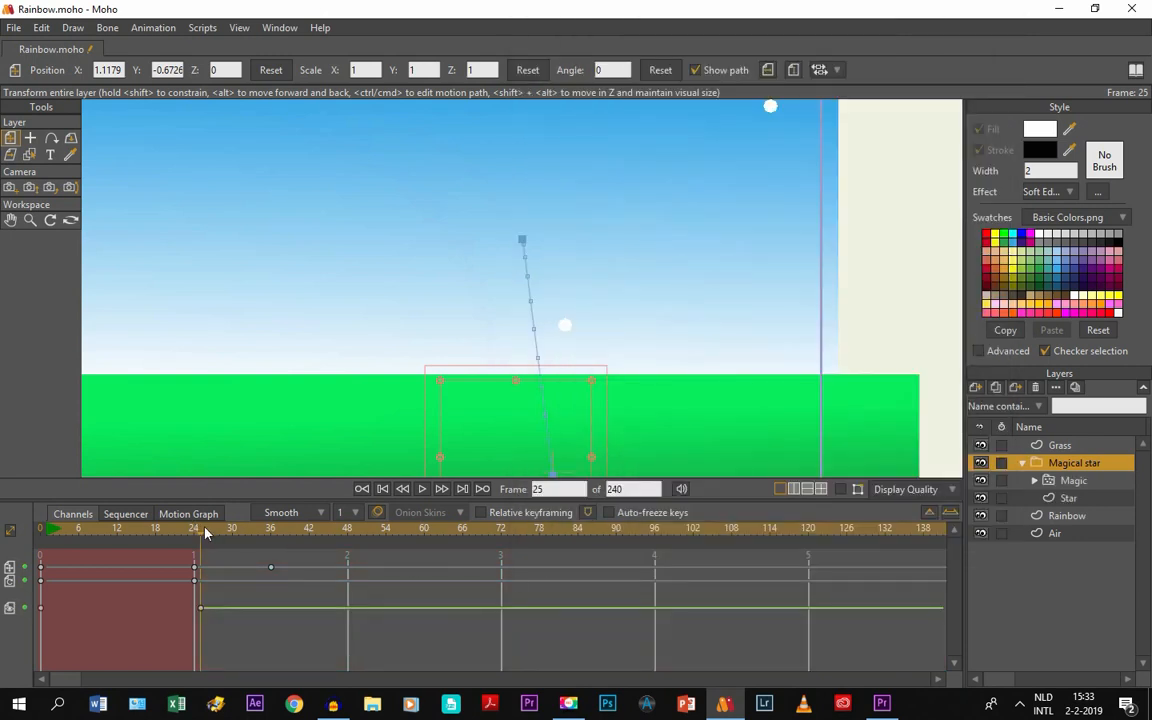
Step from frame 25 to frame 35 and examine how the star rises ahead of the rainbow.
{"action": "mouse_move", "coordinate": [205, 533]}
{"action": "left_mouse_down"}
{"action": "mouse_move", "coordinate": [265, 532]}
{"action": "mouse_move", "coordinate": [206, 533]}
{"action": "left_mouse_up"}
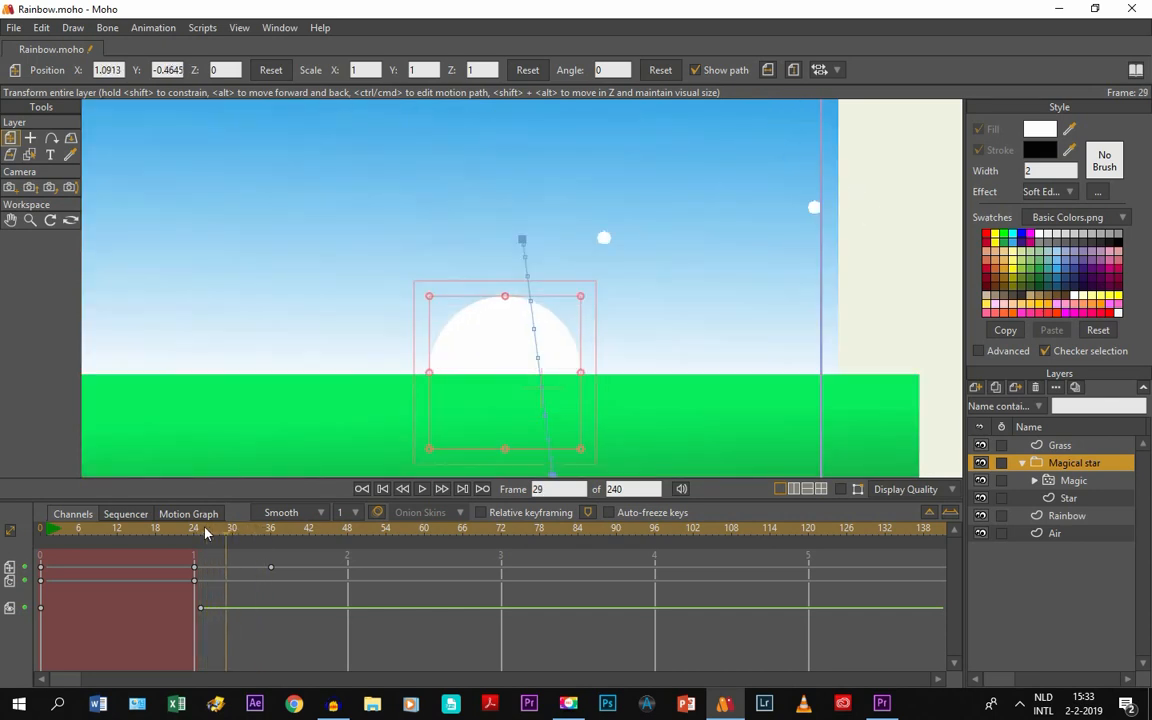
{"action": "key", "text": "Right"}
{"action": "key", "text": "Right"}
{"action": "key", "text": "Right"}
{"action": "key", "text": "Right"}
{"action": "key", "text": "Right"}
{"action": "key", "text": "Right"}
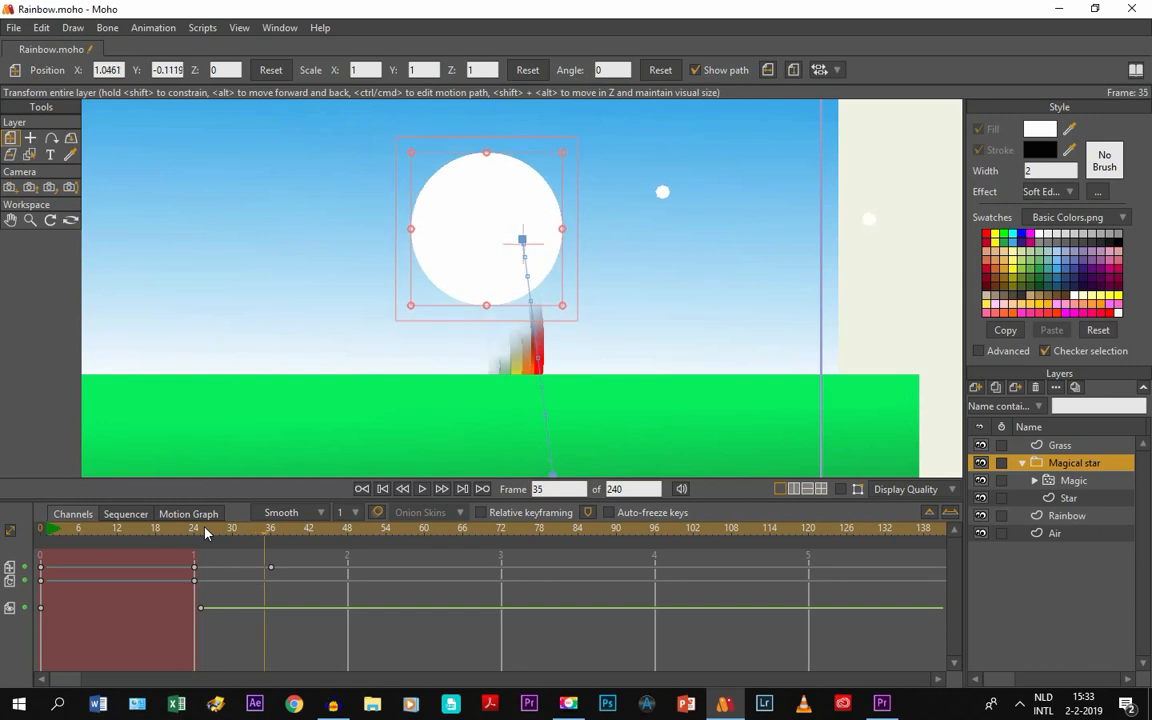
At frame 36, rotate the Magical star group to about 22.23 degrees and reposition it to about X 1.01, Y -0.03.
{"action": "key", "text": "Right"}
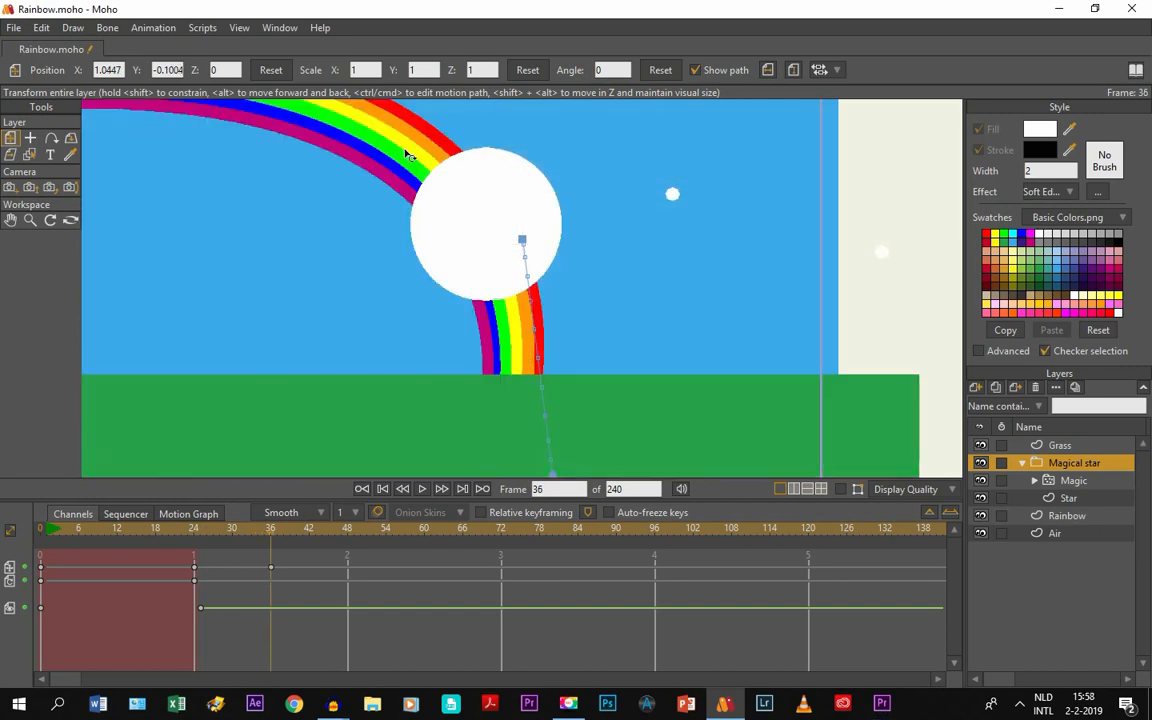
{"action": "left_click_drag", "start_coordinate": [407, 155], "coordinate": [391, 206]}
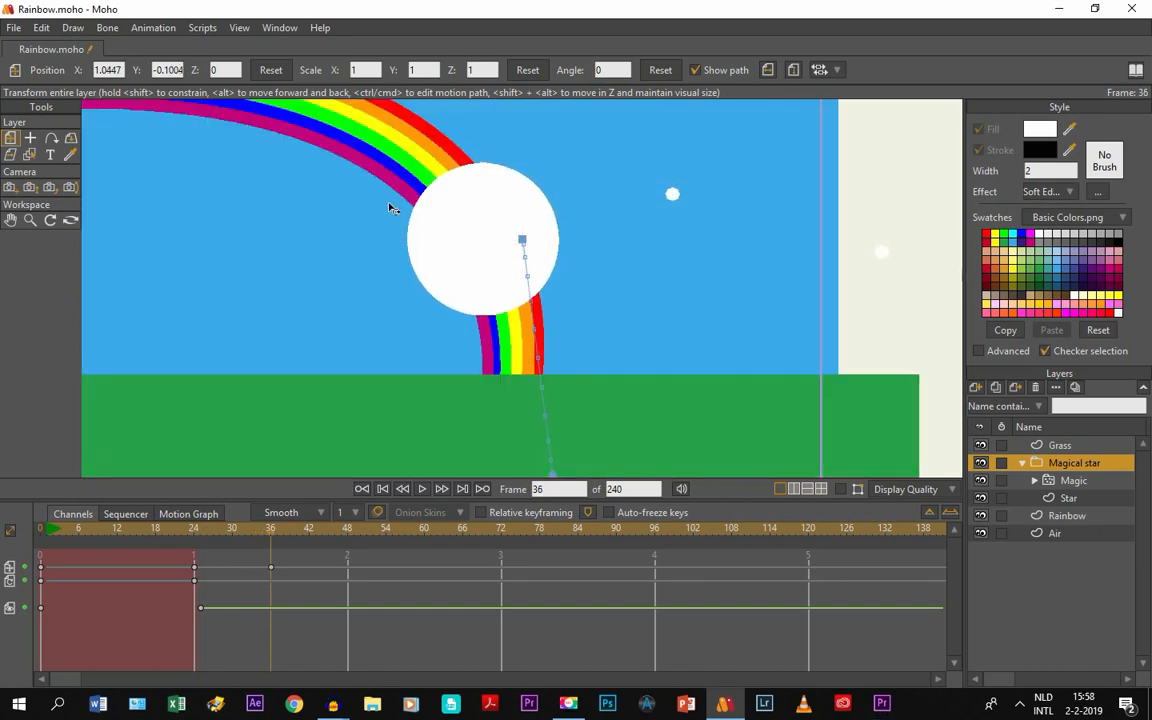
{"action": "left_click_drag", "start_coordinate": [508, 254], "coordinate": [491, 226]}
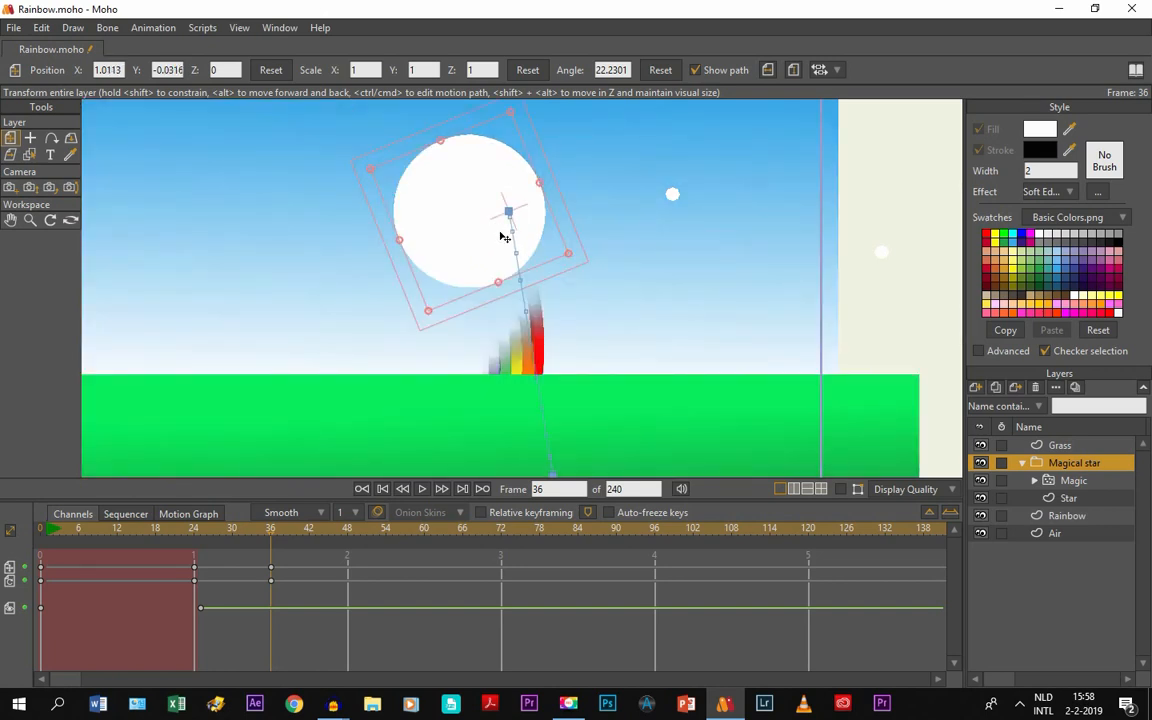
Step back and forth between frames 25 and 36 to check the star's motion and rotation against the rainbow.
{"action": "key", "text": "ctrl+Left"}
{"action": "key", "text": "ctrl+Left"}
{"action": "key", "text": "ctrl+Left"}
{"action": "key", "text": "ctrl+Left"}
{"action": "key", "text": "ctrl+Left"}
{"action": "key", "text": "ctrl+Left"}
{"action": "key", "text": "ctrl+Left"}
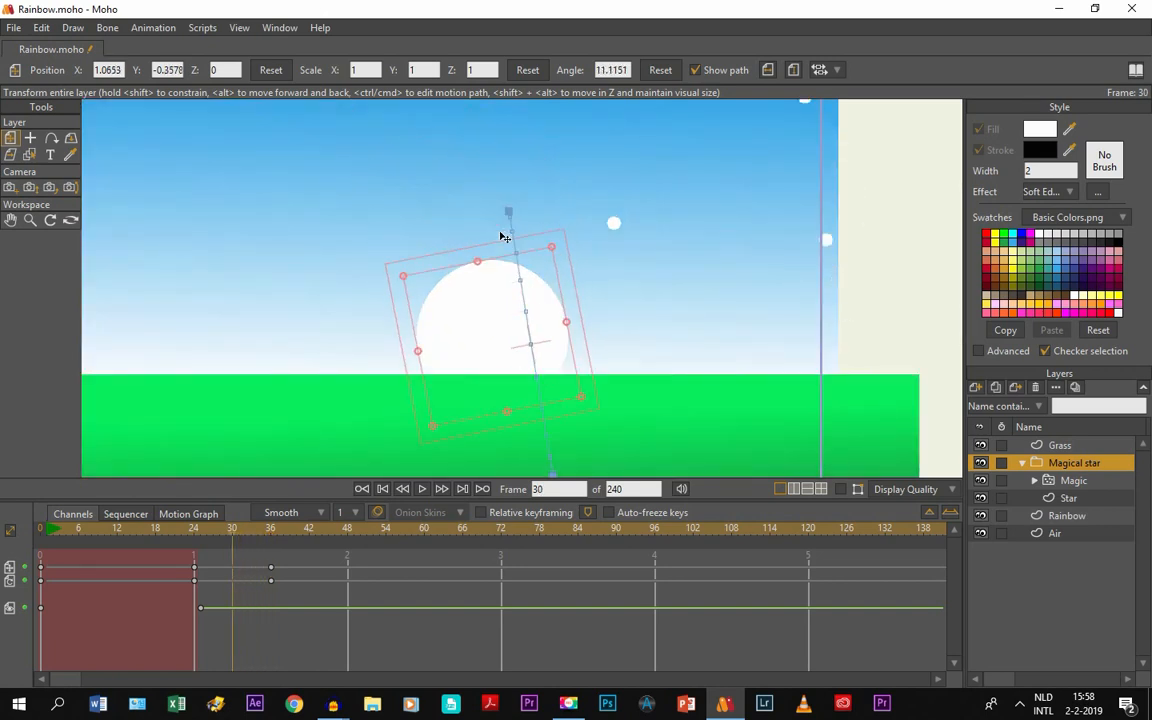
{"action": "key", "text": "ctrl+Right"}
{"action": "key", "text": "ctrl+Right"}
{"action": "key", "text": "ctrl+Right"}
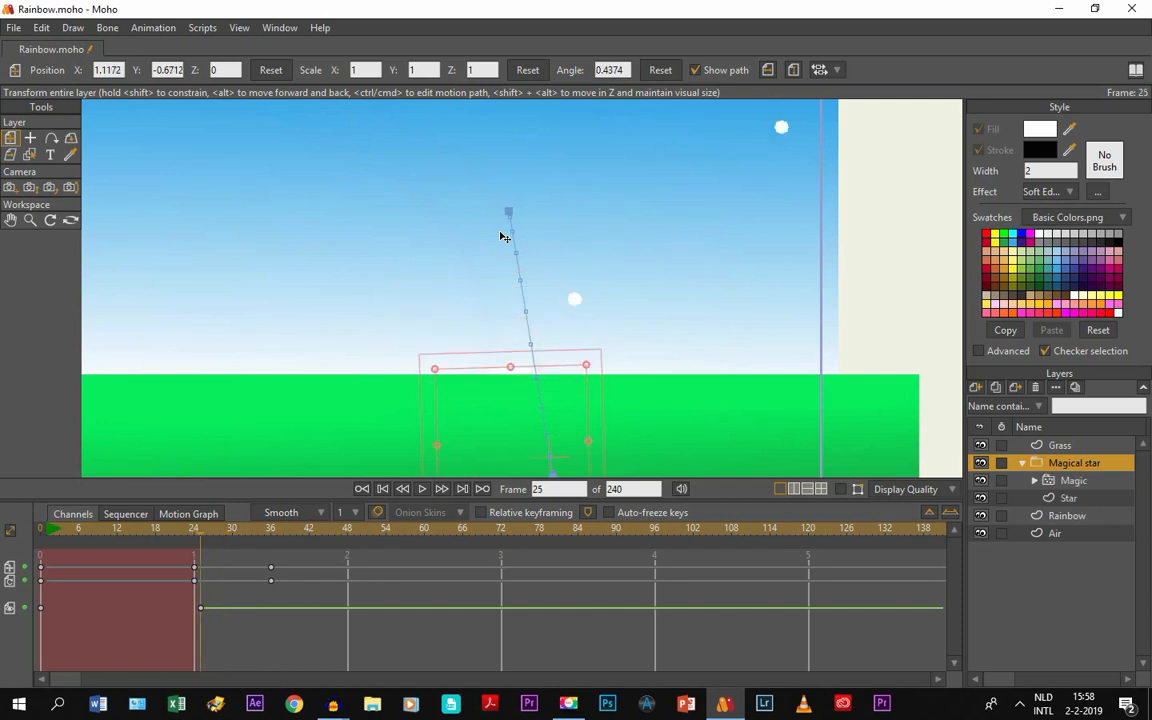
{"action": "key", "text": "ctrl+Right"}
{"action": "key", "text": "ctrl+Right"}
{"action": "key", "text": "ctrl+Right"}
{"action": "key", "text": "ctrl+Right"}
{"action": "key", "text": "ctrl+Right"}
{"action": "key", "text": "ctrl+Right"}
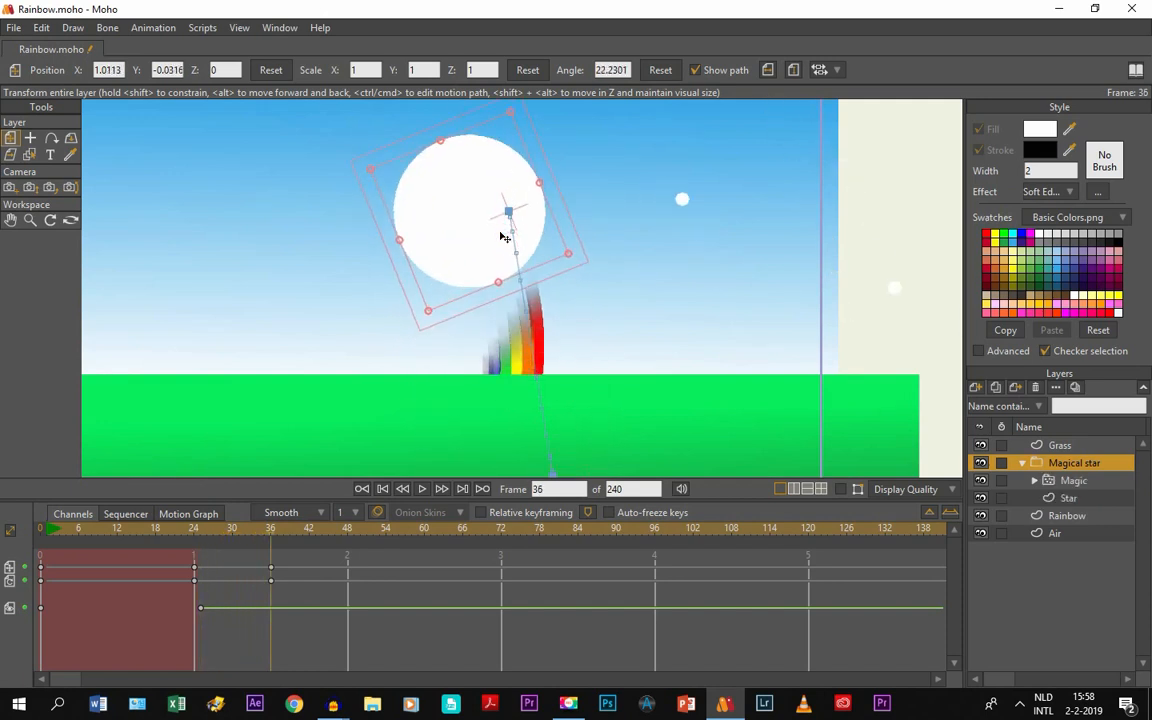
{"action": "key", "text": "ctrl+Left"}
{"action": "key", "text": "ctrl+Left"}
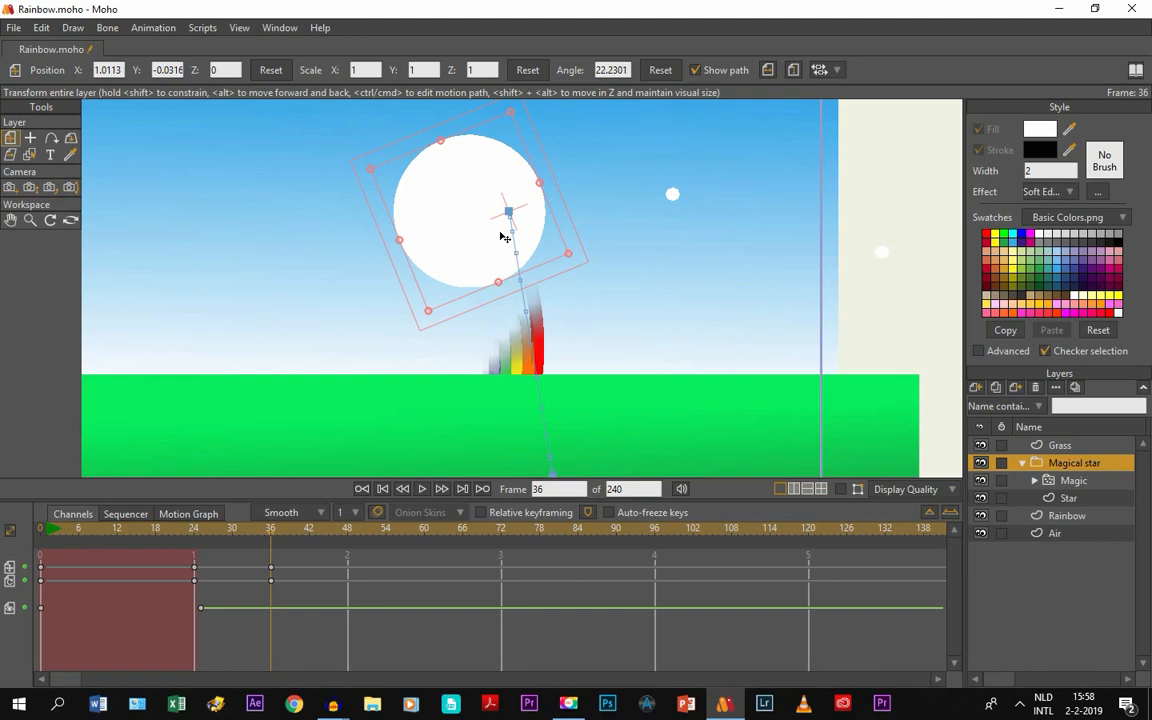
Step from frame 36 to frame 42 and examine how the rainbow grows relative to the star.
{"action": "key", "text": "ctrl+Right"}
{"action": "key", "text": "ctrl+Right"}
{"action": "key", "text": "ctrl+Right"}
{"action": "key", "text": "ctrl+Right"}
{"action": "key", "text": "ctrl+Right"}
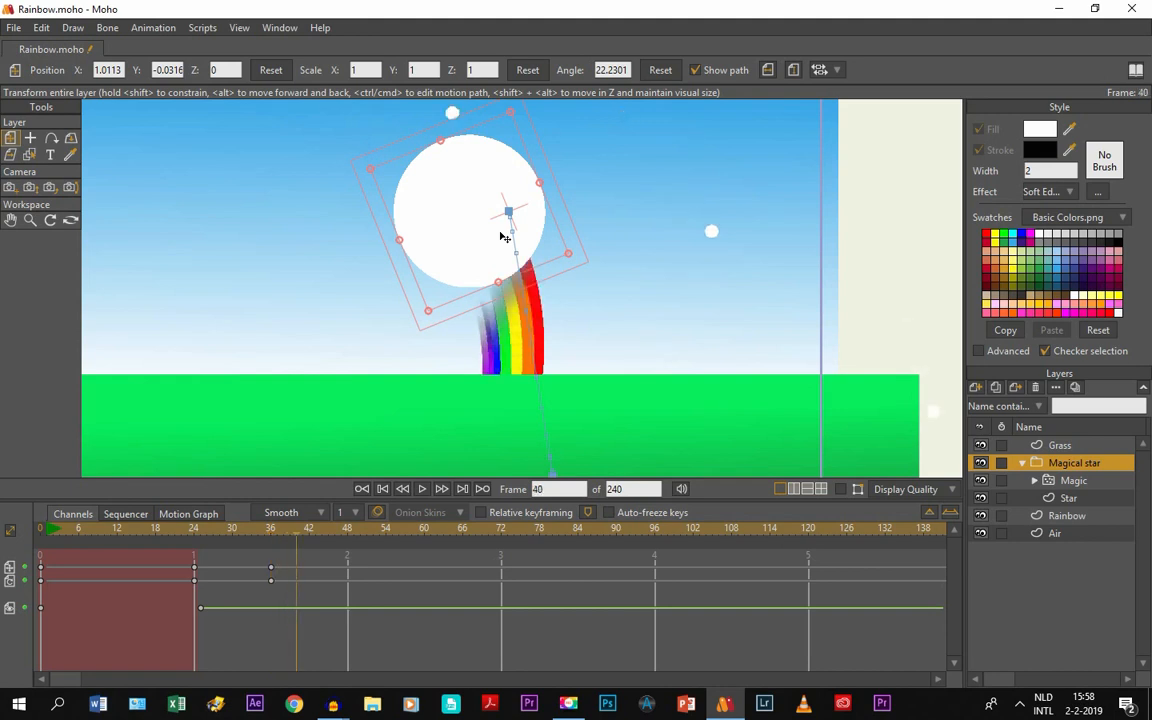
{"action": "key", "text": "ctrl+Right"}
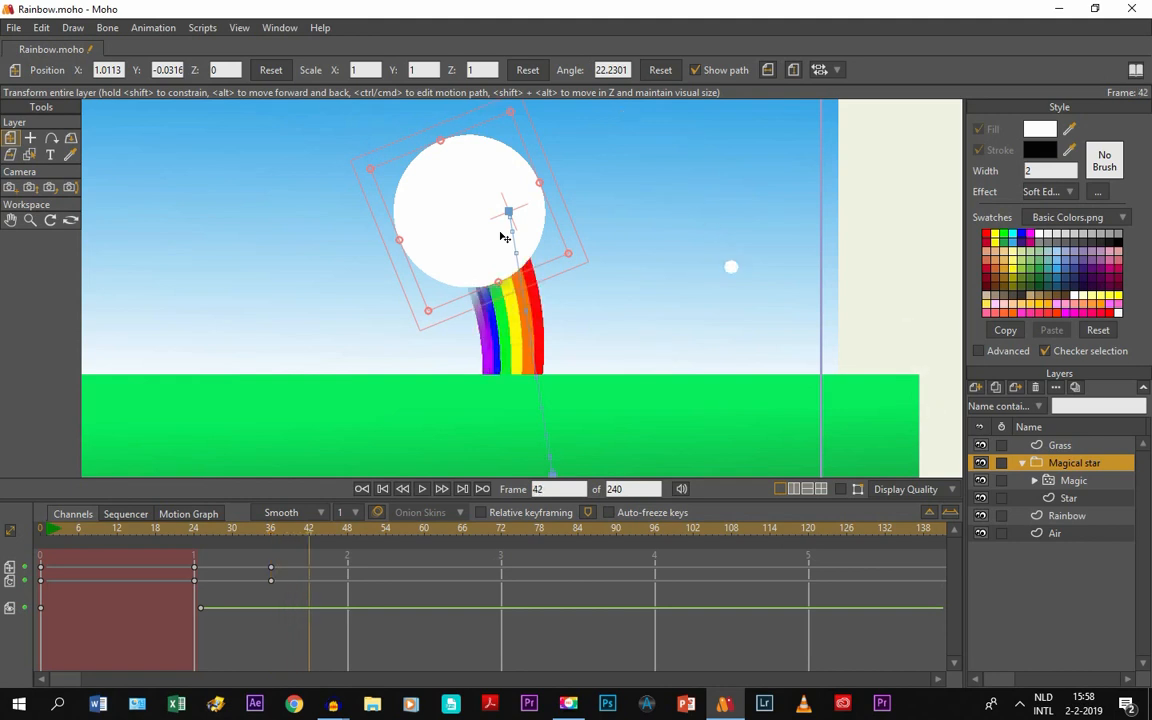
{"action": "left_click", "coordinate": [10, 220]}
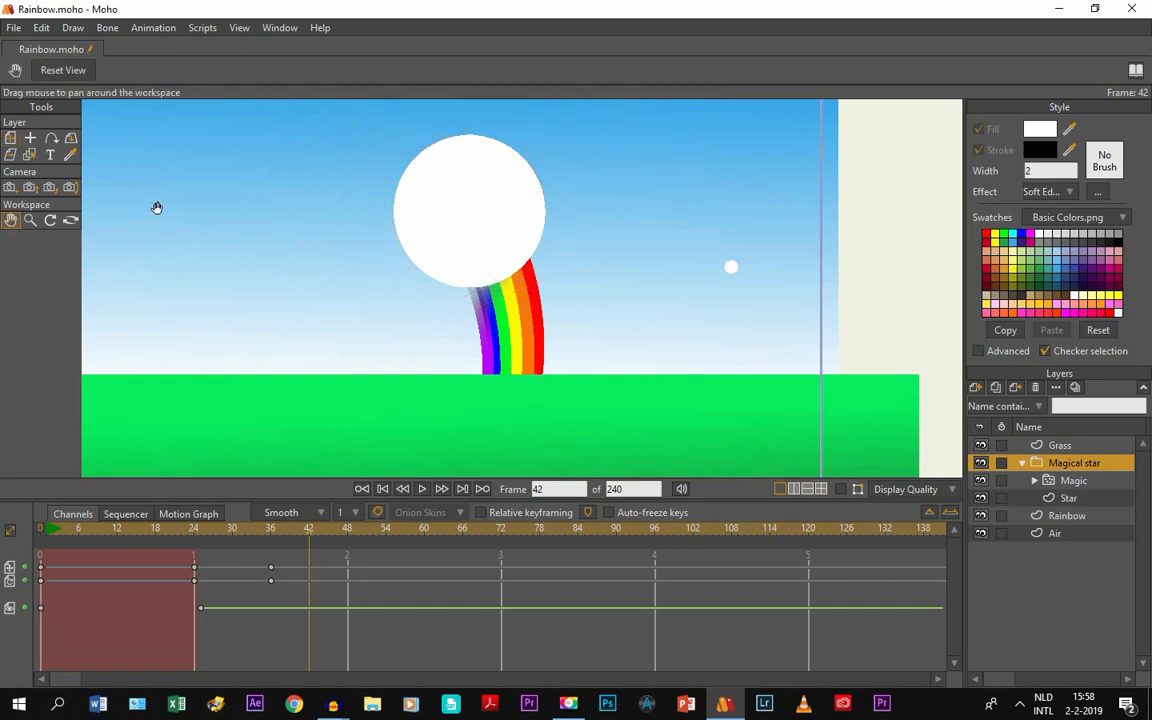
{"action": "left_click_drag", "start_coordinate": [157, 207], "coordinate": [244, 360]}
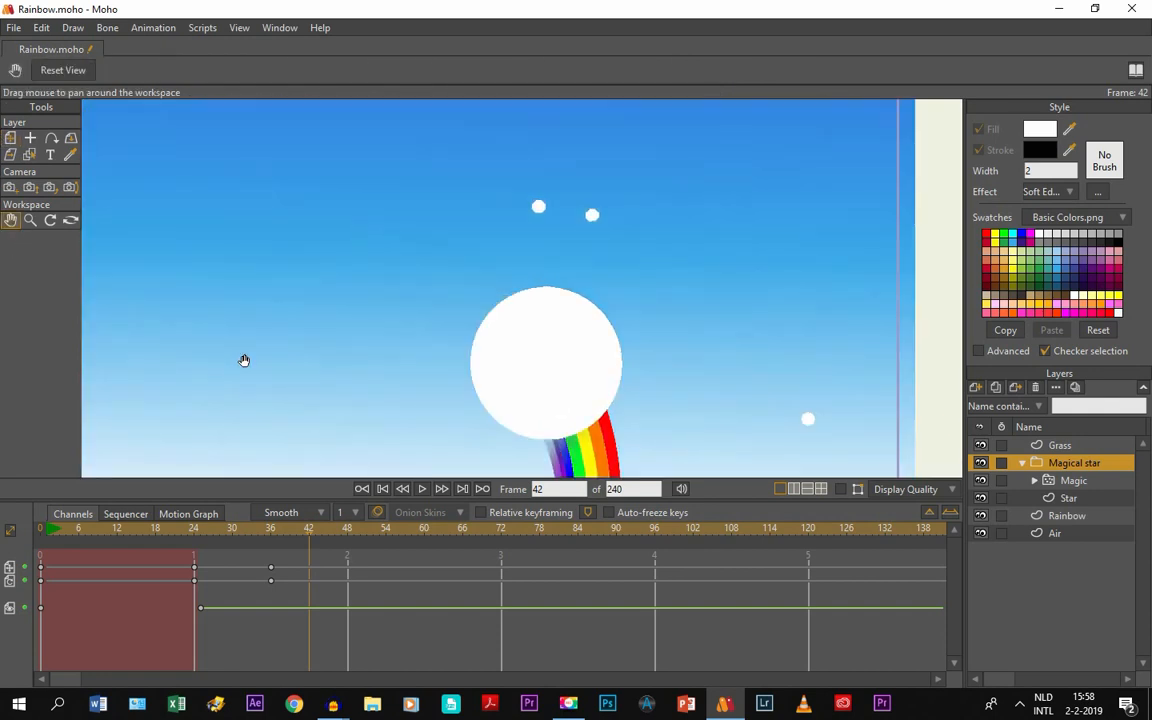
At frame 48, move the Magical star group to about X 0.51, Y 0.32 and rotate it to about 53.19 degrees.
{"action": "key", "text": "Right"}
{"action": "key", "text": "Right"}
{"action": "key", "text": "Right"}
{"action": "key", "text": "Right"}
{"action": "key", "text": "Right"}
{"action": "key", "text": "Right"}
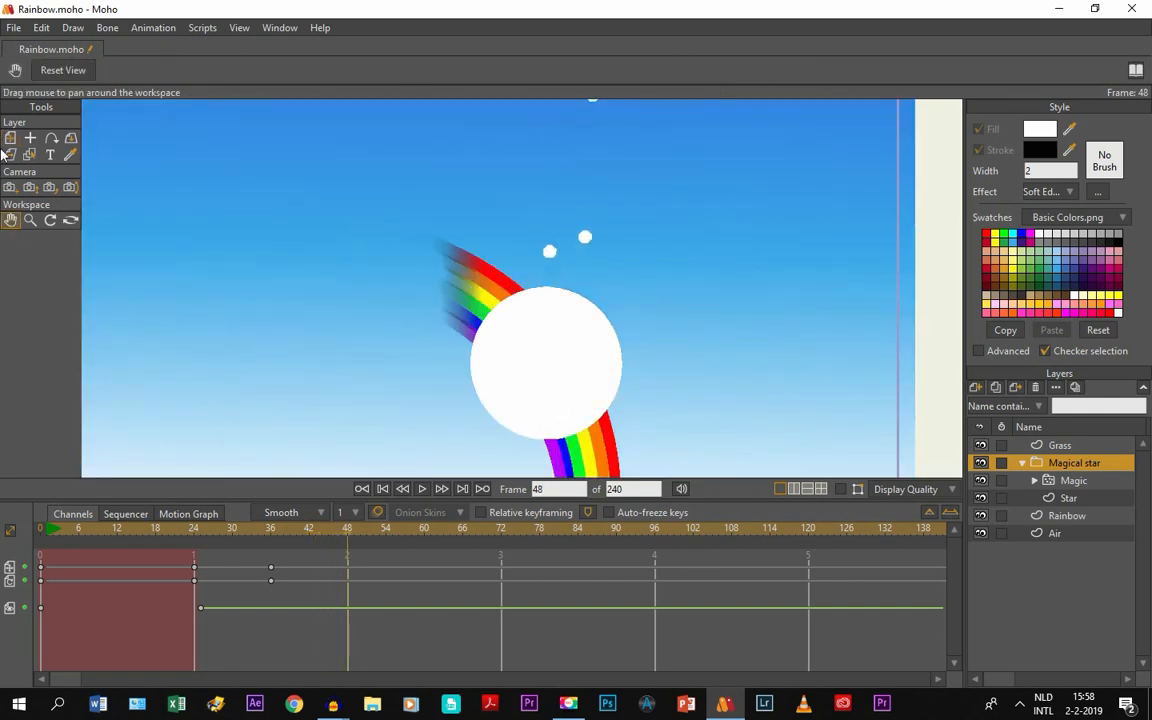
{"action": "left_click", "coordinate": [10, 137]}
{"action": "left_click_drag", "start_coordinate": [478, 330], "coordinate": [357, 249]}
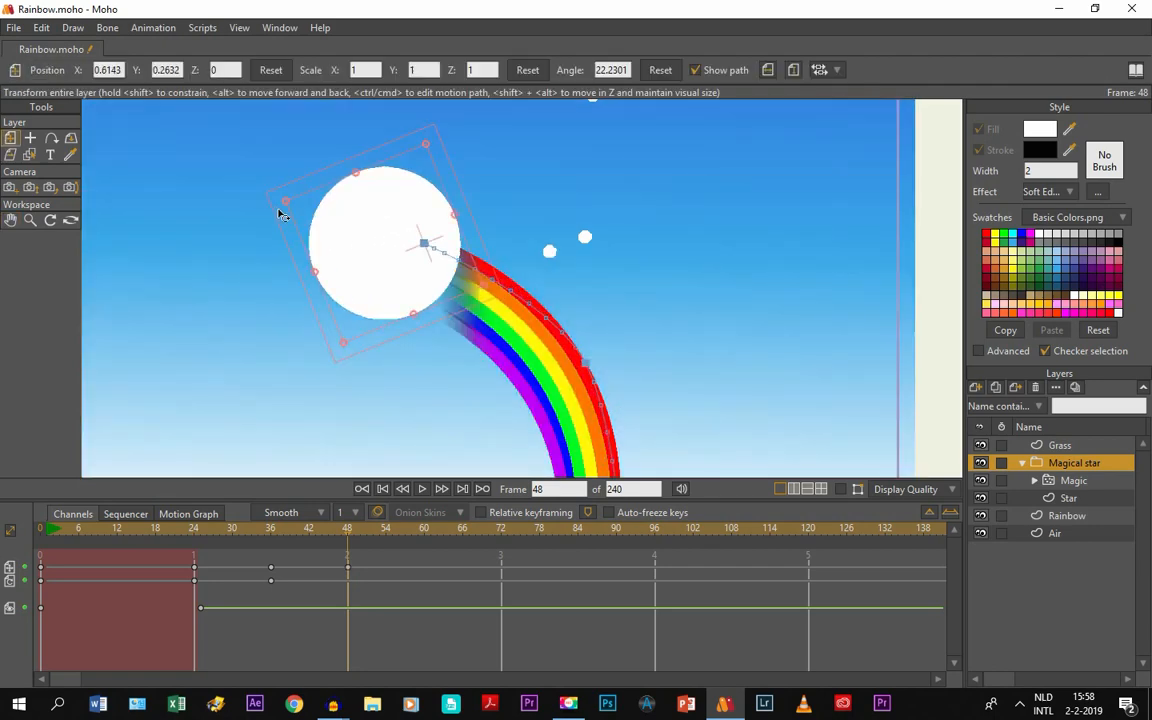
{"action": "left_click_drag", "start_coordinate": [279, 211], "coordinate": [302, 258]}
{"action": "left_click_drag", "start_coordinate": [430, 279], "coordinate": [380, 252]}
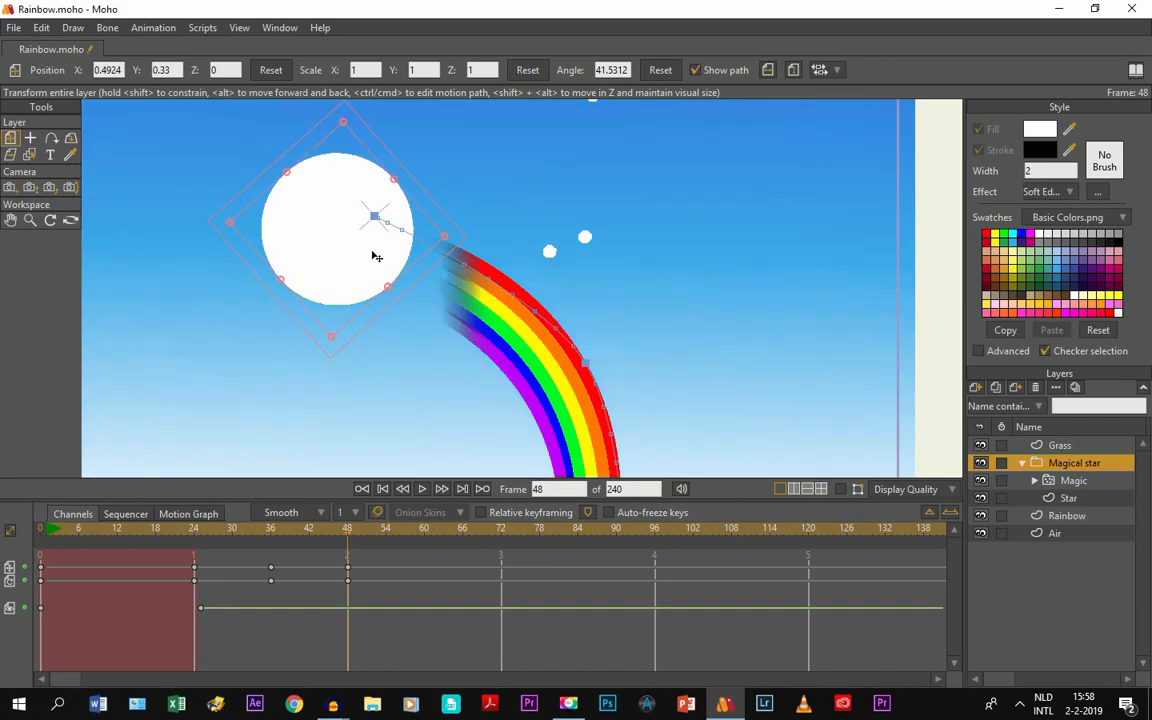
{"action": "left_click_drag", "start_coordinate": [227, 225], "coordinate": [318, 253]}
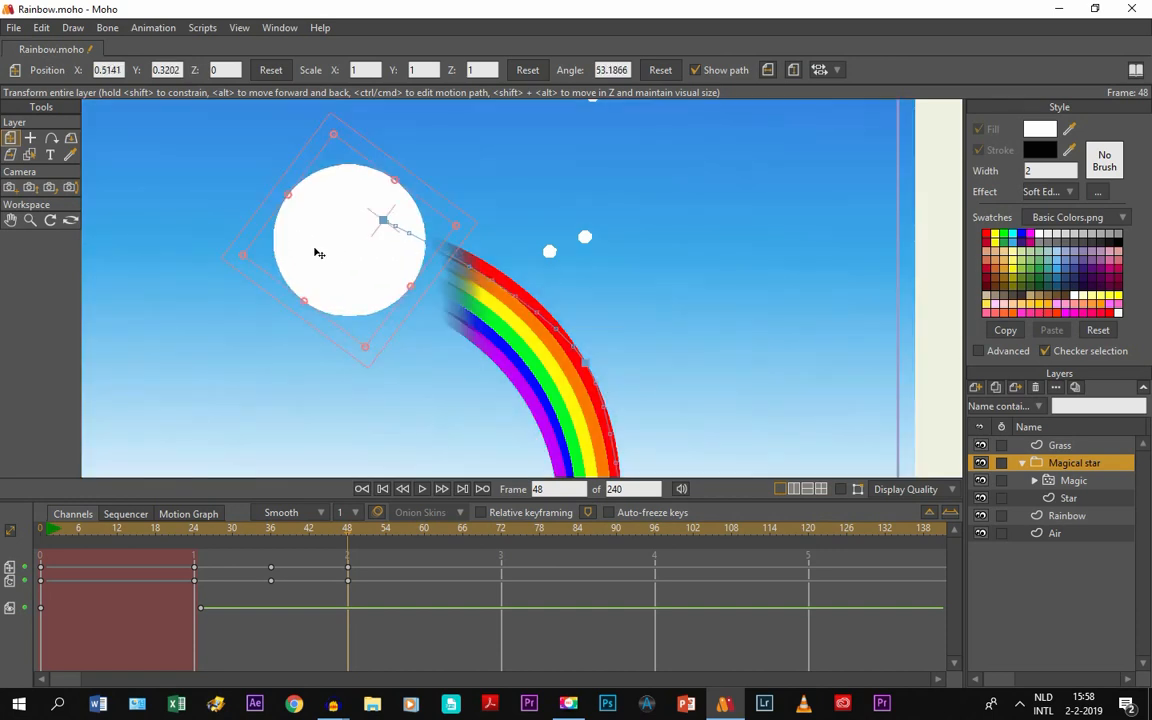
At frame 42, reposition the Magical star group to about X 0.86, Y 0.12 near the rainbow's growing tip.
{"action": "key", "text": "Left"}
{"action": "key", "text": "Left"}
{"action": "key", "text": "Left"}
{"action": "key", "text": "Left"}
{"action": "key", "text": "Left"}
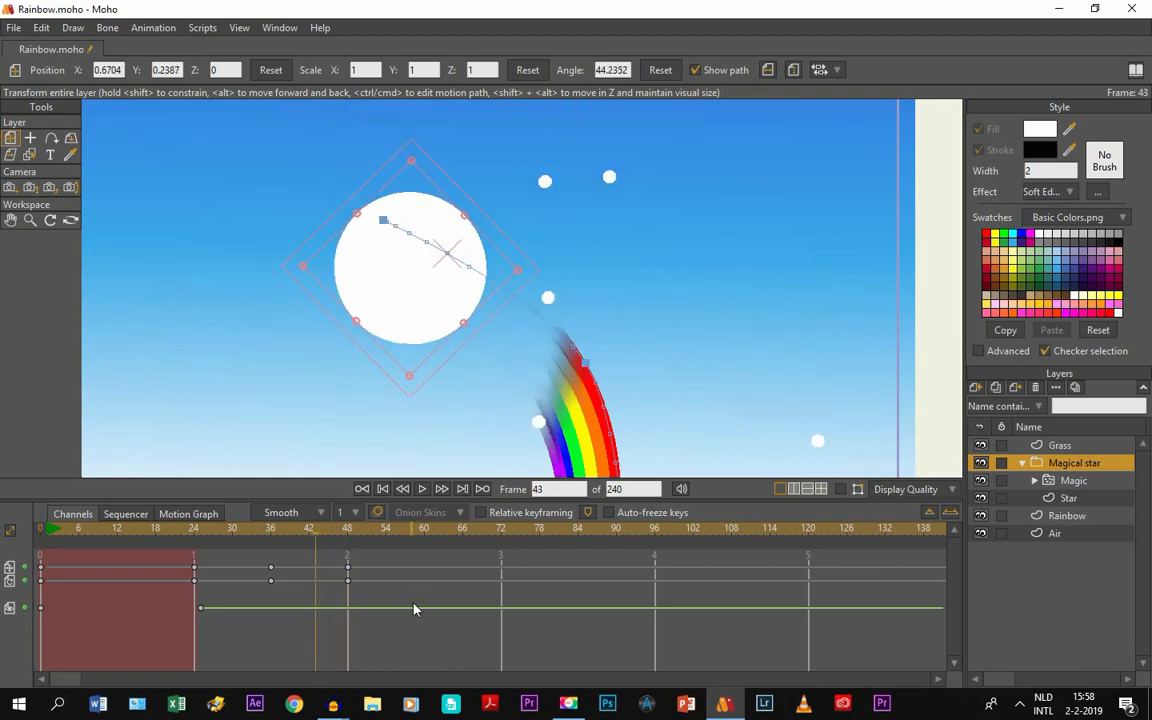
{"action": "left_click", "coordinate": [310, 528]}
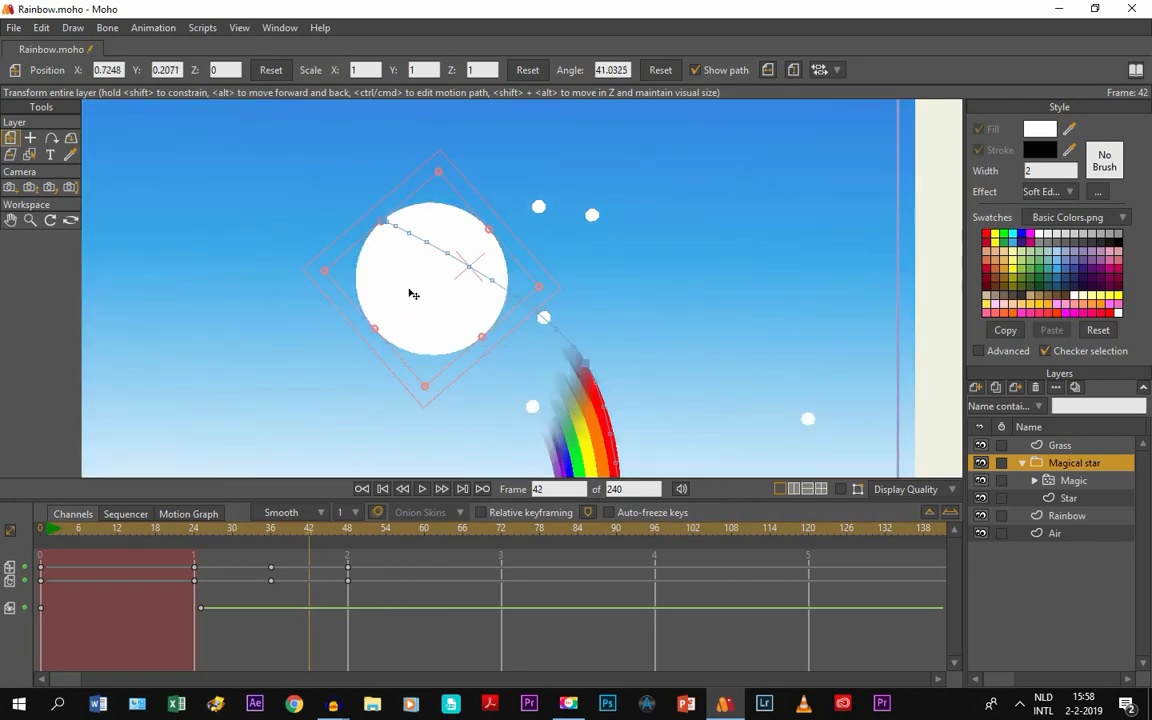
{"action": "left_click_drag", "start_coordinate": [413, 294], "coordinate": [470, 331]}
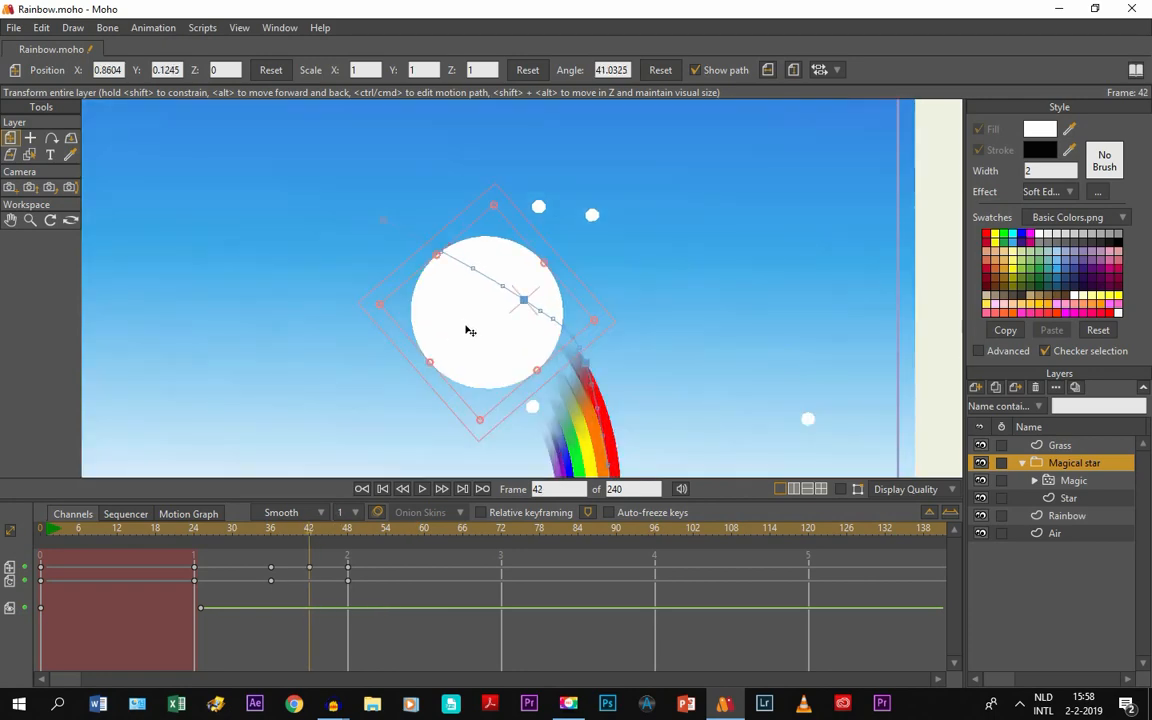
At frame 36, lower the Magical star group slightly, closer to the rainbow's growing tip.
{"action": "key", "text": "ctrl+Left"}
{"action": "key", "text": "ctrl+Left"}
{"action": "key", "text": "ctrl+Left"}
{"action": "key", "text": "ctrl+Left"}
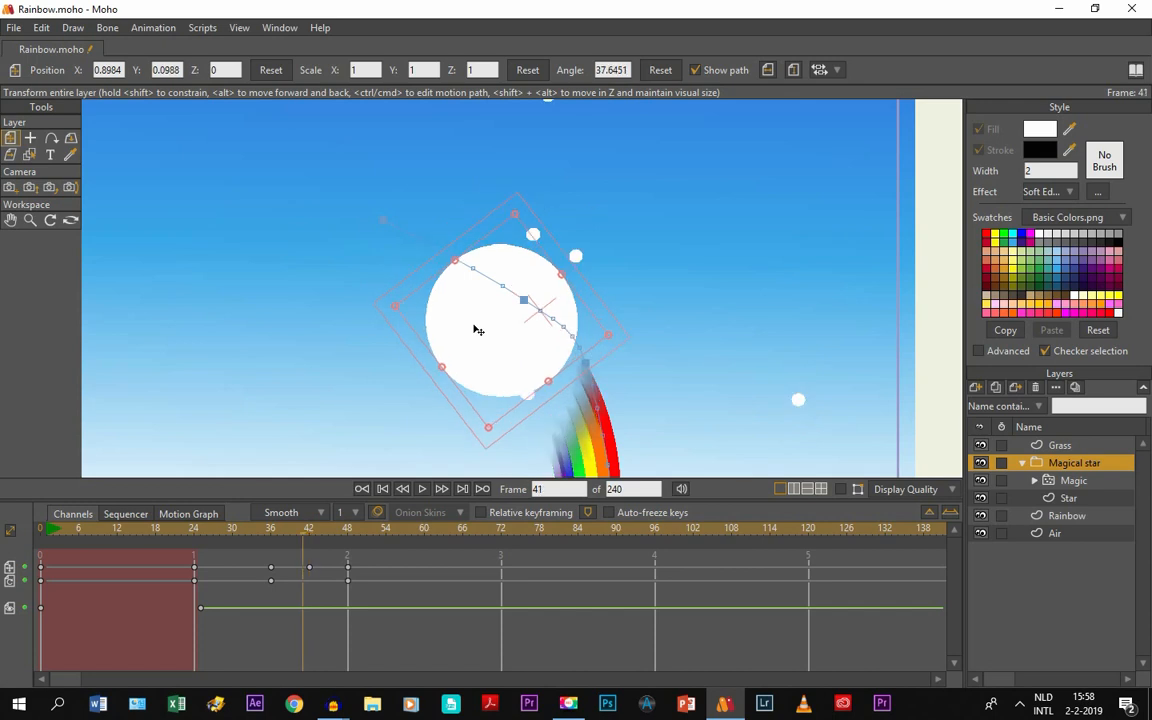
{"action": "left_click", "coordinate": [11, 220]}
{"action": "left_click_drag", "start_coordinate": [350, 268], "coordinate": [347, 152]}
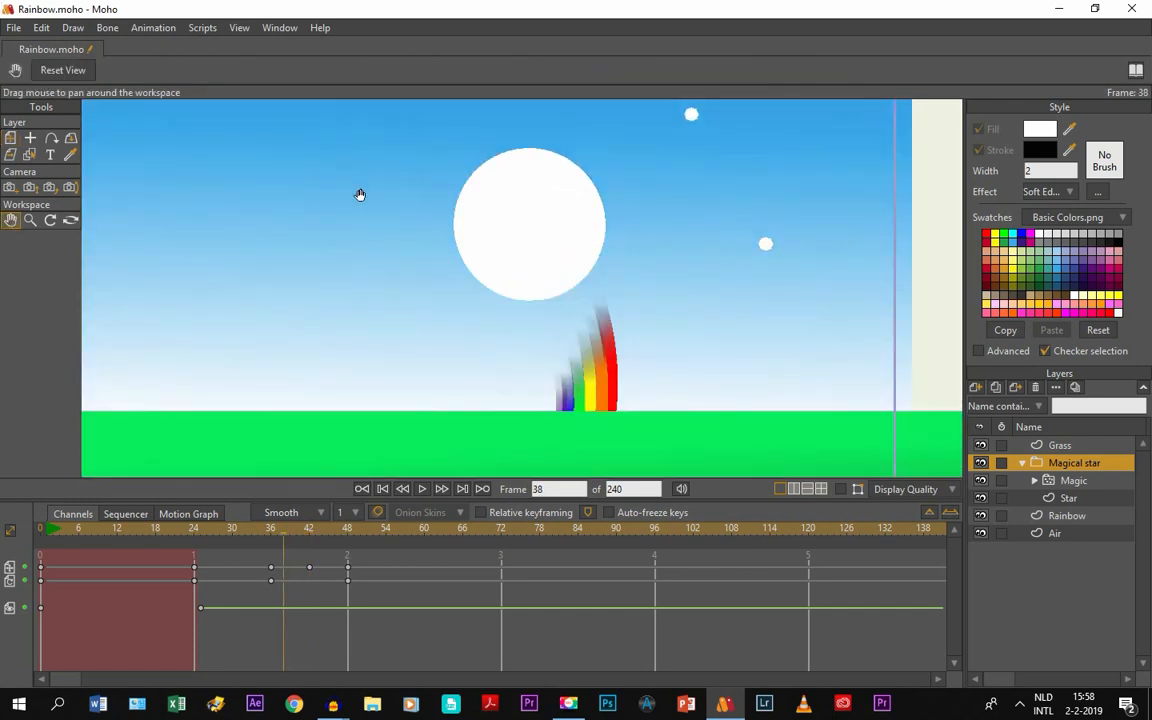
{"action": "key", "text": "ctrl+Left"}
{"action": "key", "text": "ctrl+Left"}
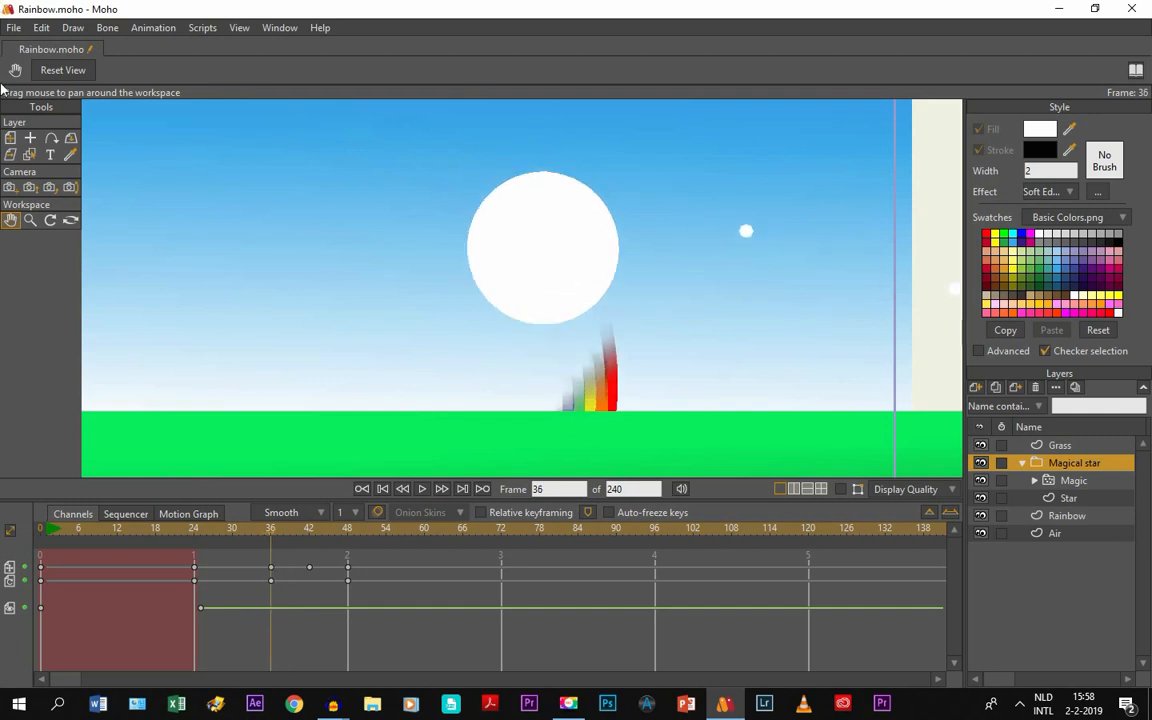
{"action": "left_click", "coordinate": [9, 139]}
{"action": "left_click_drag", "start_coordinate": [536, 255], "coordinate": [538, 294]}
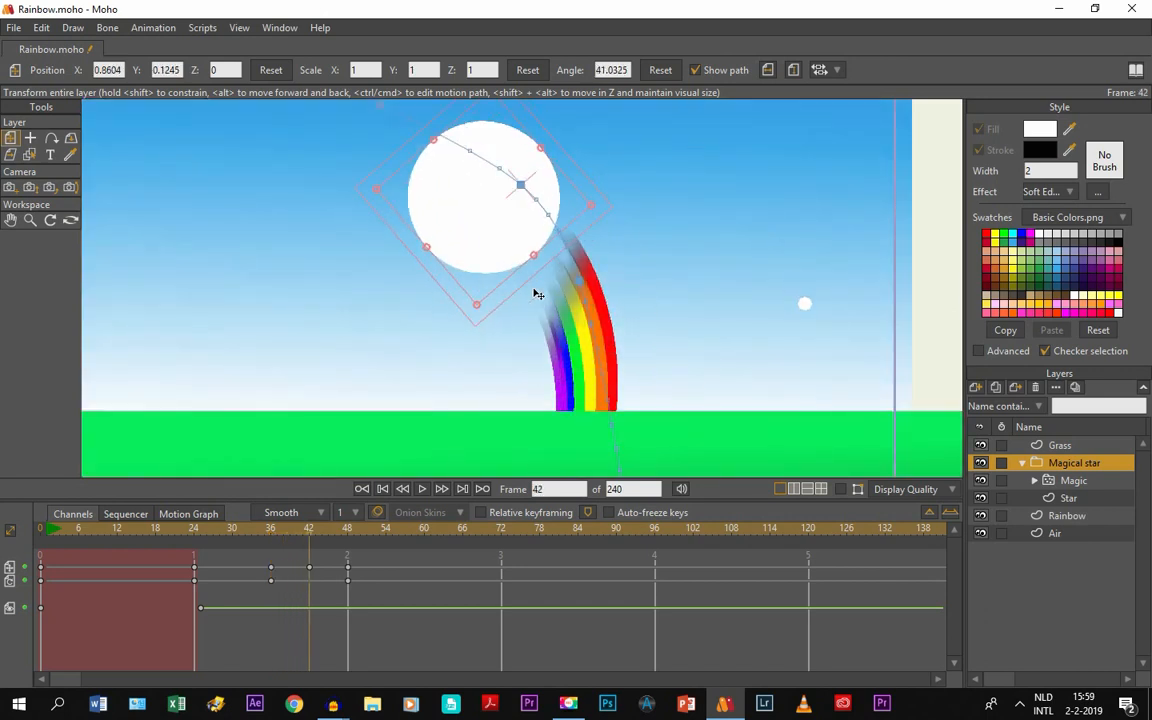
Check the star's motion between frames 42 and 44 and shift the Magical star group slightly lower at frame 42.
{"action": "key", "text": "Right"}
{"action": "key", "text": "Left"}
{"action": "key", "text": "Left"}
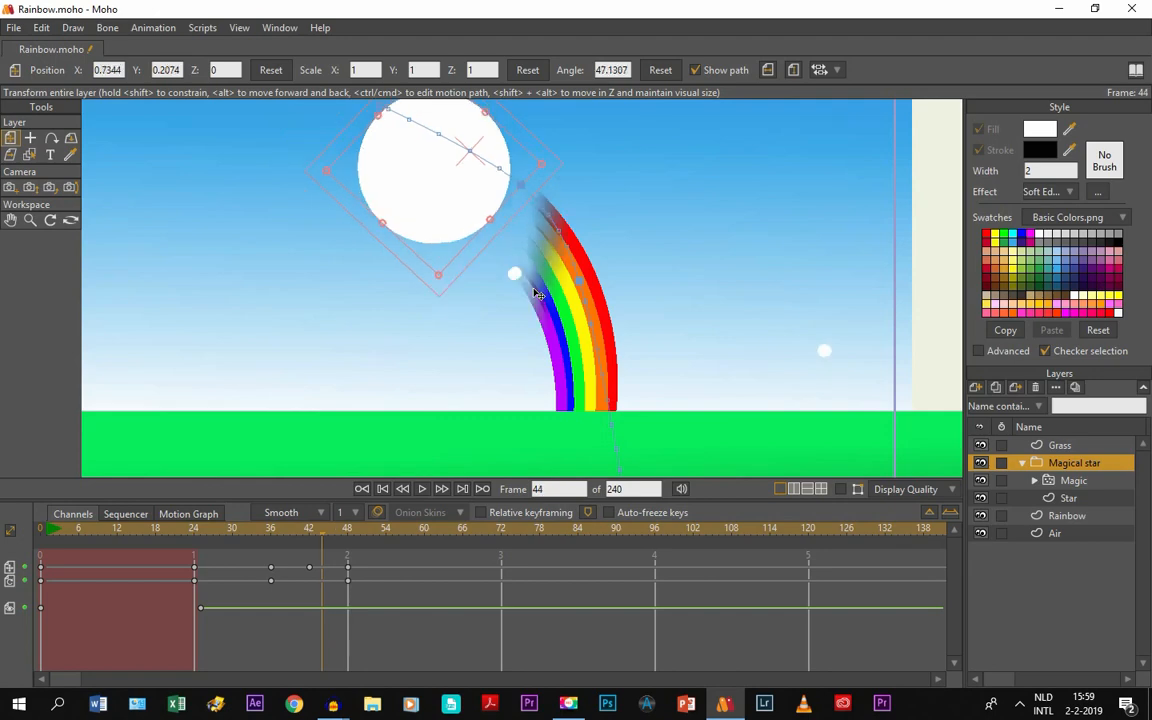
{"action": "key", "text": "Left"}
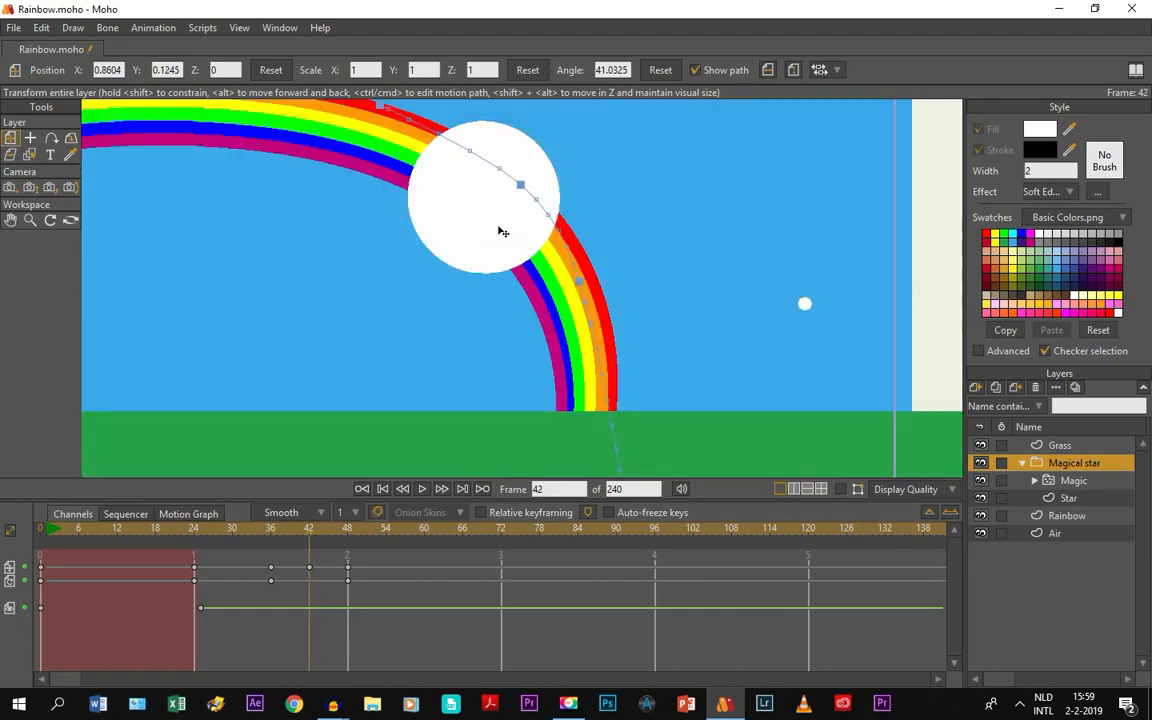
{"action": "left_click", "coordinate": [507, 245]}
At frame 45, reposition the Magical star group to about X 0.69, Y 0.22 to keep it close to the rainbow.
{"action": "key", "text": "Right"}
{"action": "key", "text": "Right"}
{"action": "key", "text": "Right"}
{"action": "key", "text": "Right"}
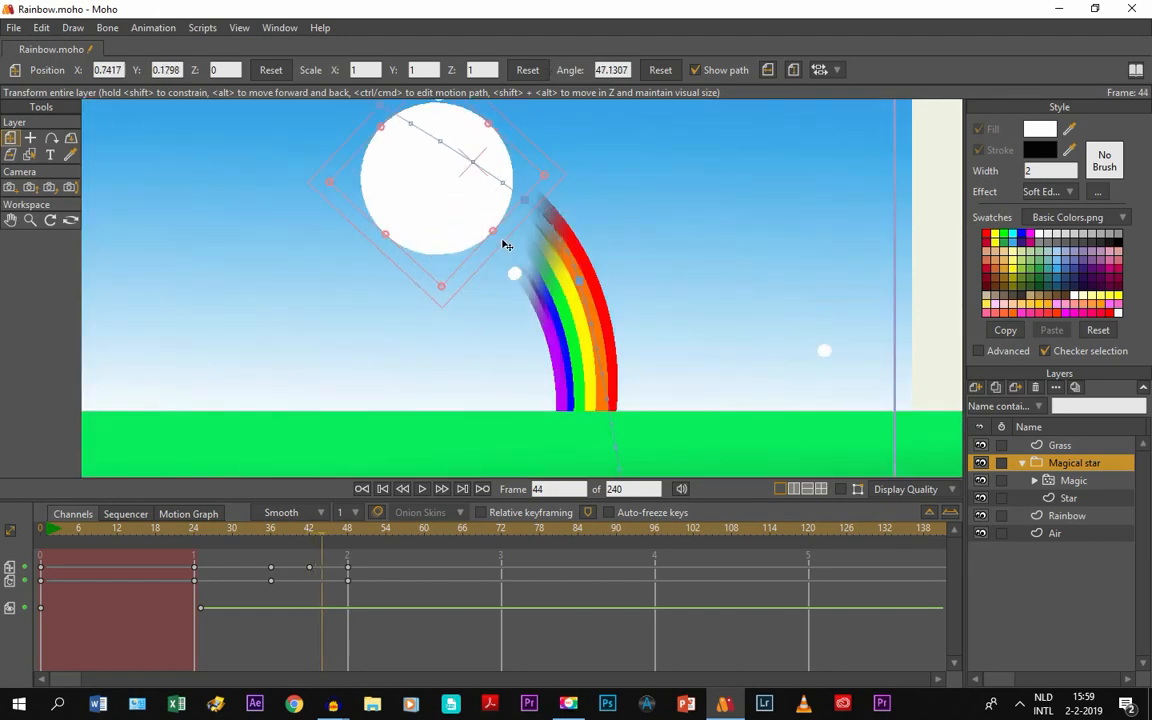
{"action": "key", "text": "Left"}
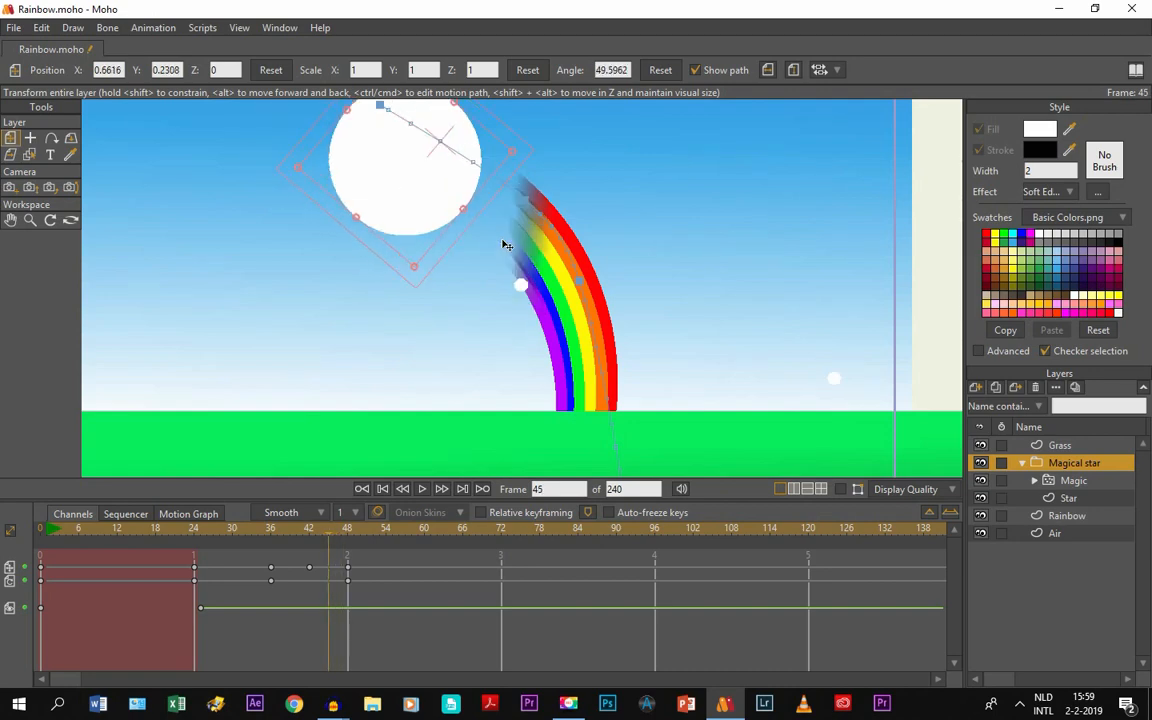
{"action": "left_click_drag", "start_coordinate": [381, 147], "coordinate": [429, 172]}
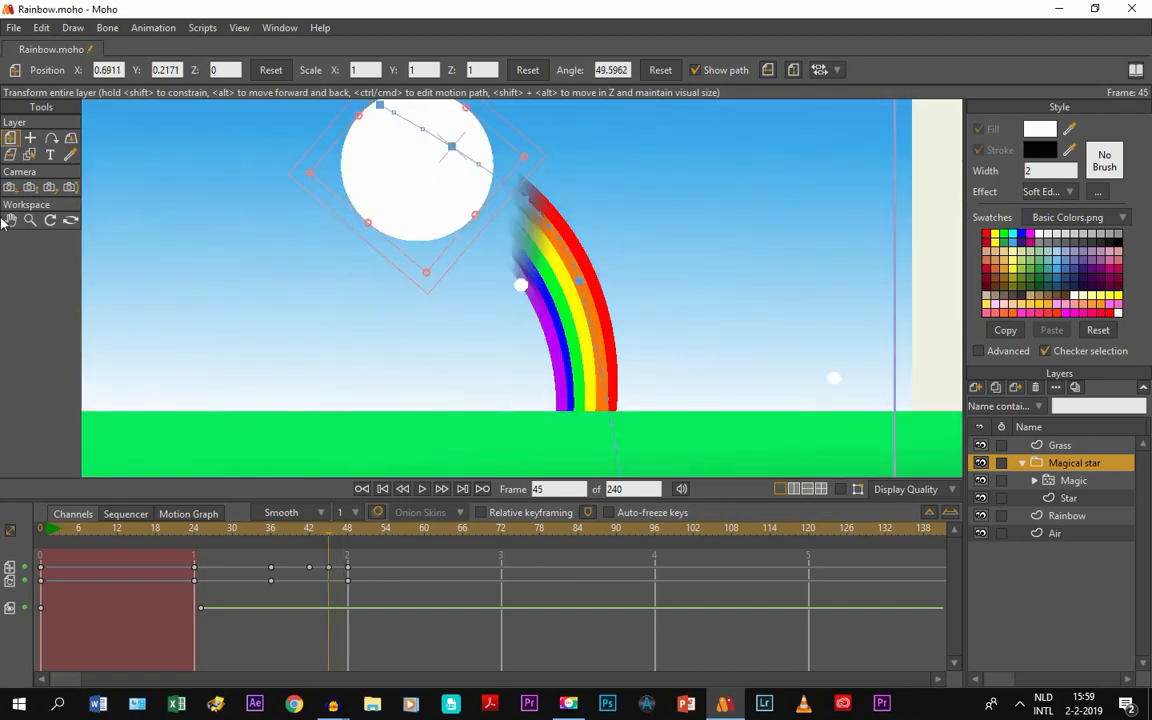
At frame 54, move the Magical star group to about X -0.15, Y 0.38 and rotate it to about 99.18 degrees.
{"action": "left_click", "coordinate": [10, 222]}
{"action": "left_click_drag", "start_coordinate": [214, 205], "coordinate": [346, 364]}
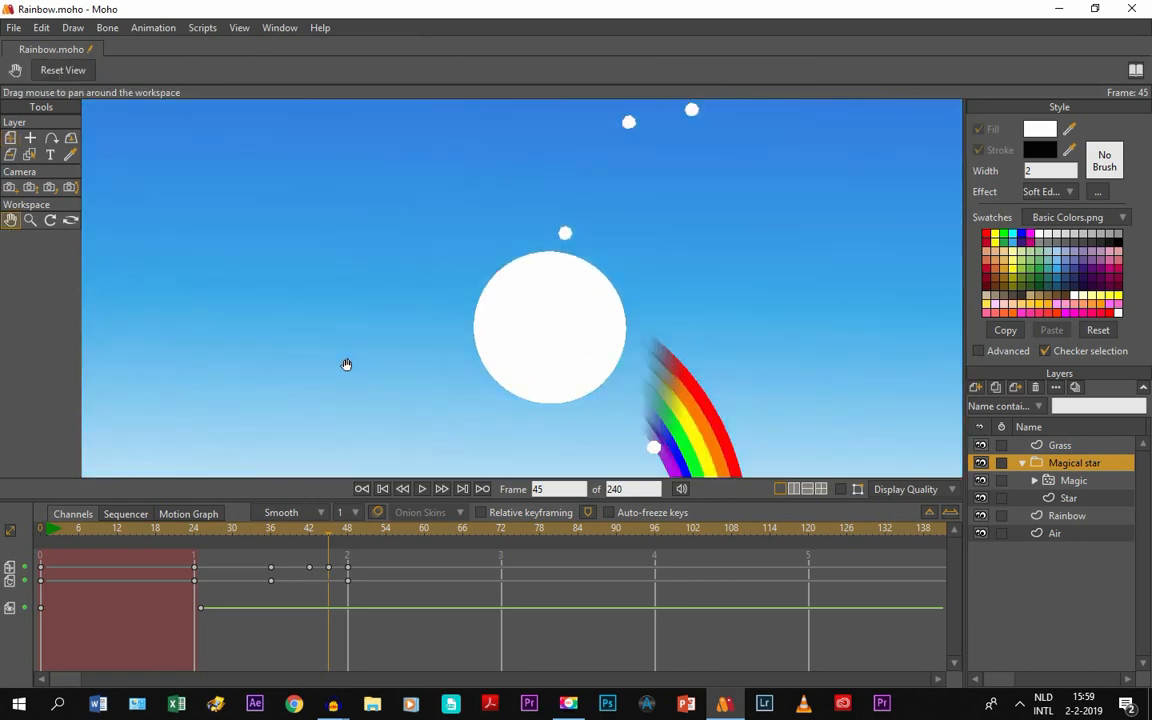
{"action": "key", "text": "Right"}
{"action": "key", "text": "Right"}
{"action": "key", "text": "Right"}
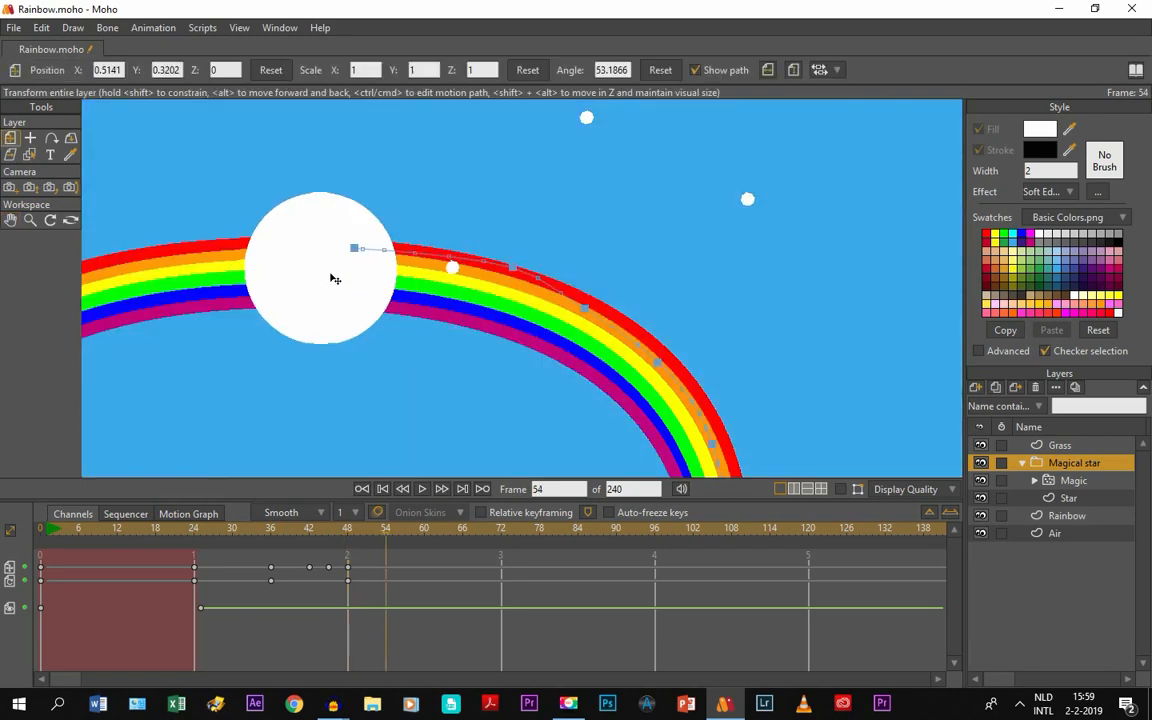
{"action": "left_click_drag", "start_coordinate": [334, 278], "coordinate": [270, 298]}
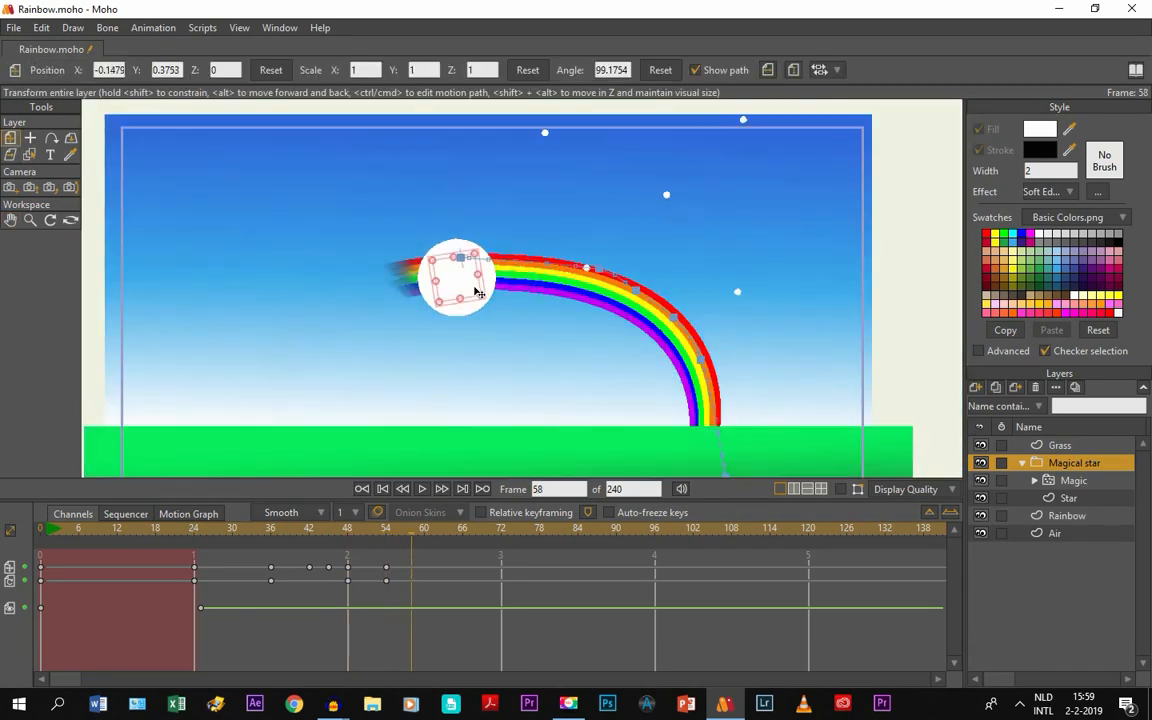
Keyframe the star group down the arc at frames 60, 66 and 72, ending at about X -1.18, Y -0.68, and play from frame 24.
{"action": "left_click_drag", "start_coordinate": [456, 292], "coordinate": [304, 349]}
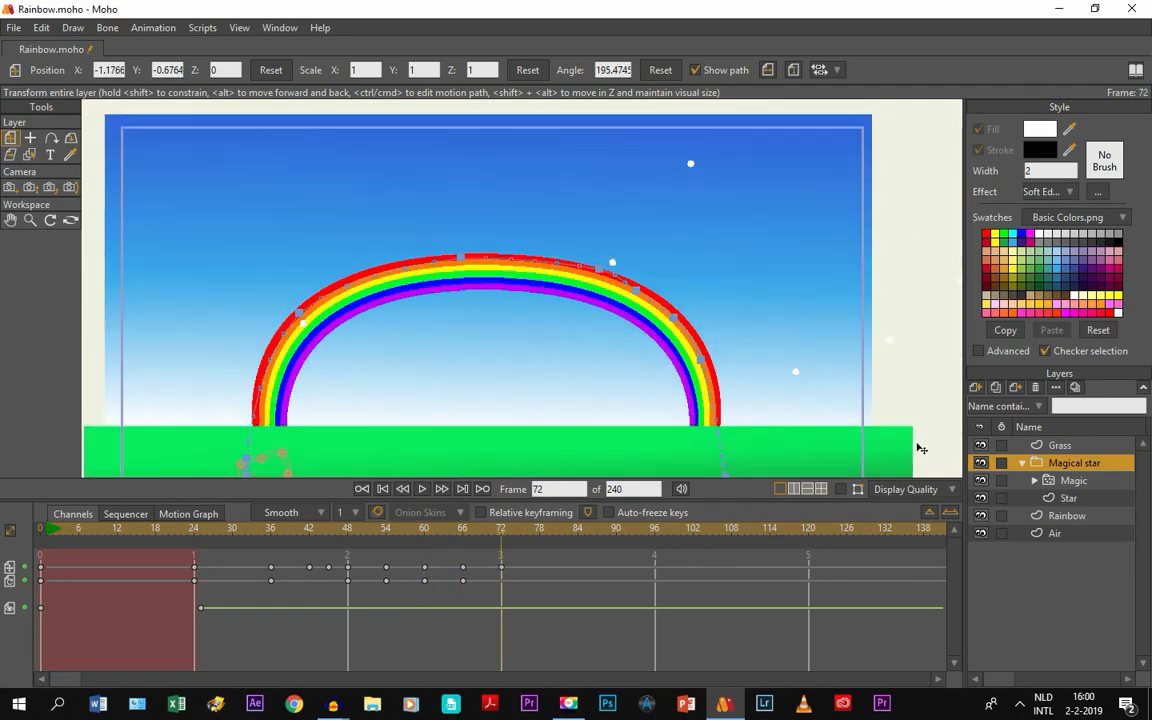
{"action": "left_click", "coordinate": [200, 533]}
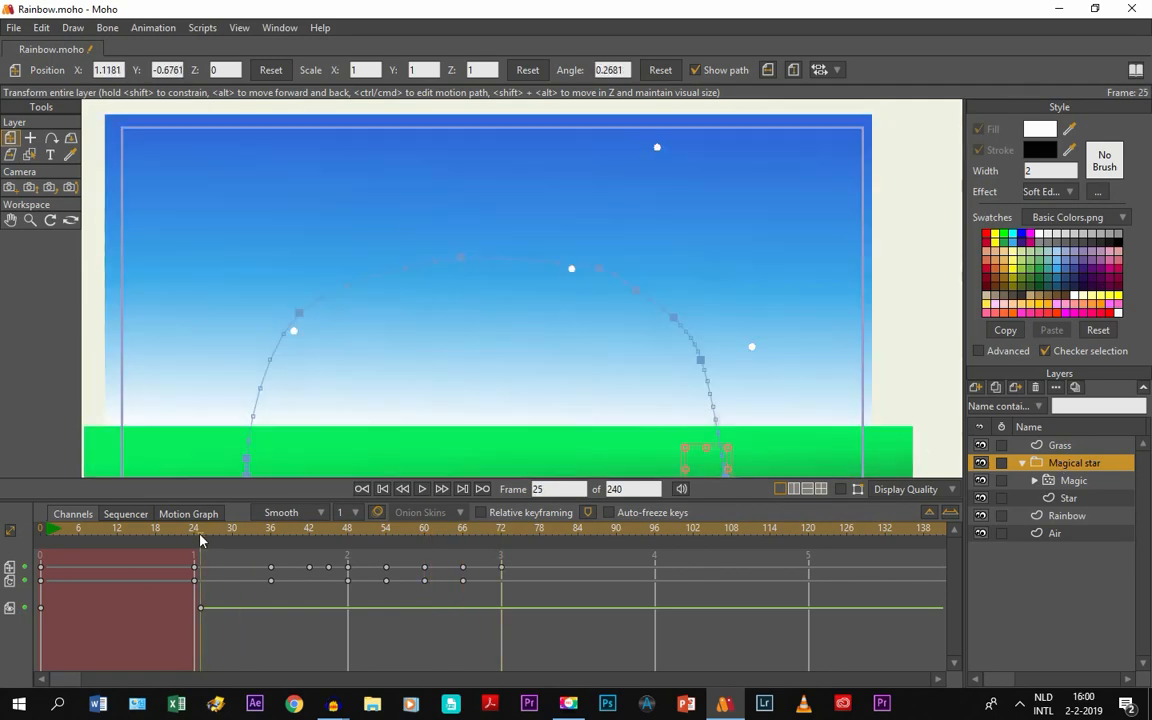
{"action": "key", "text": "space"}
{"action": "left_click", "coordinate": [194, 532]}
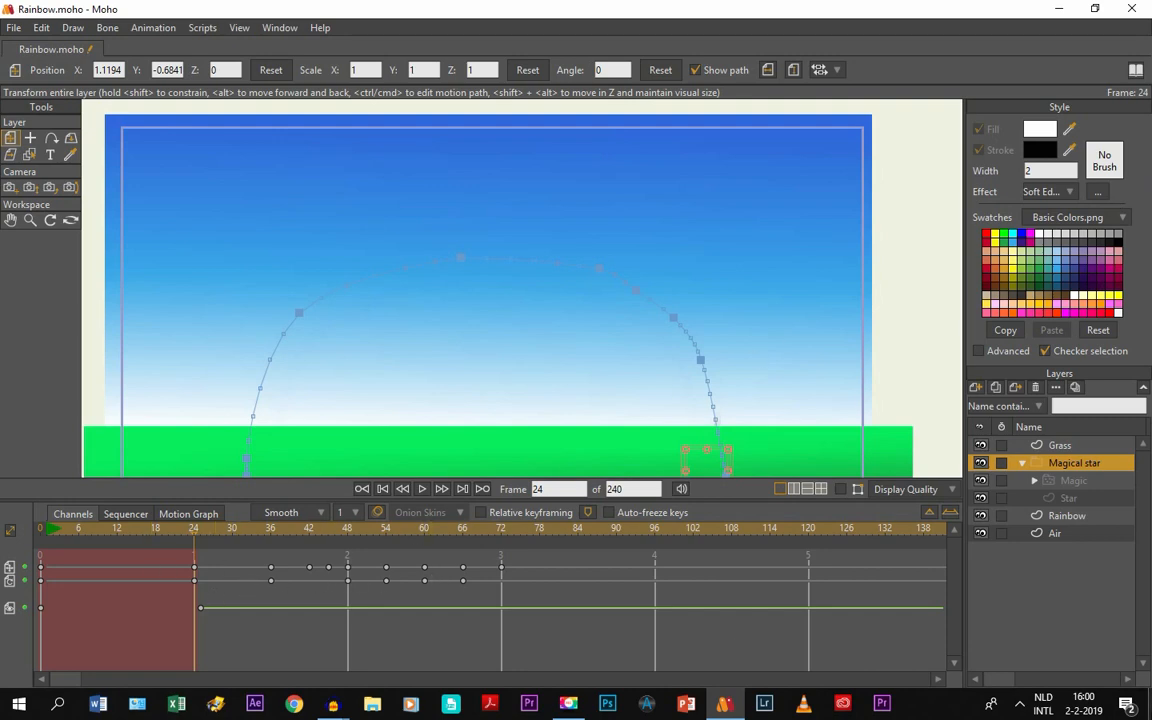
{"action": "key", "text": "space"}
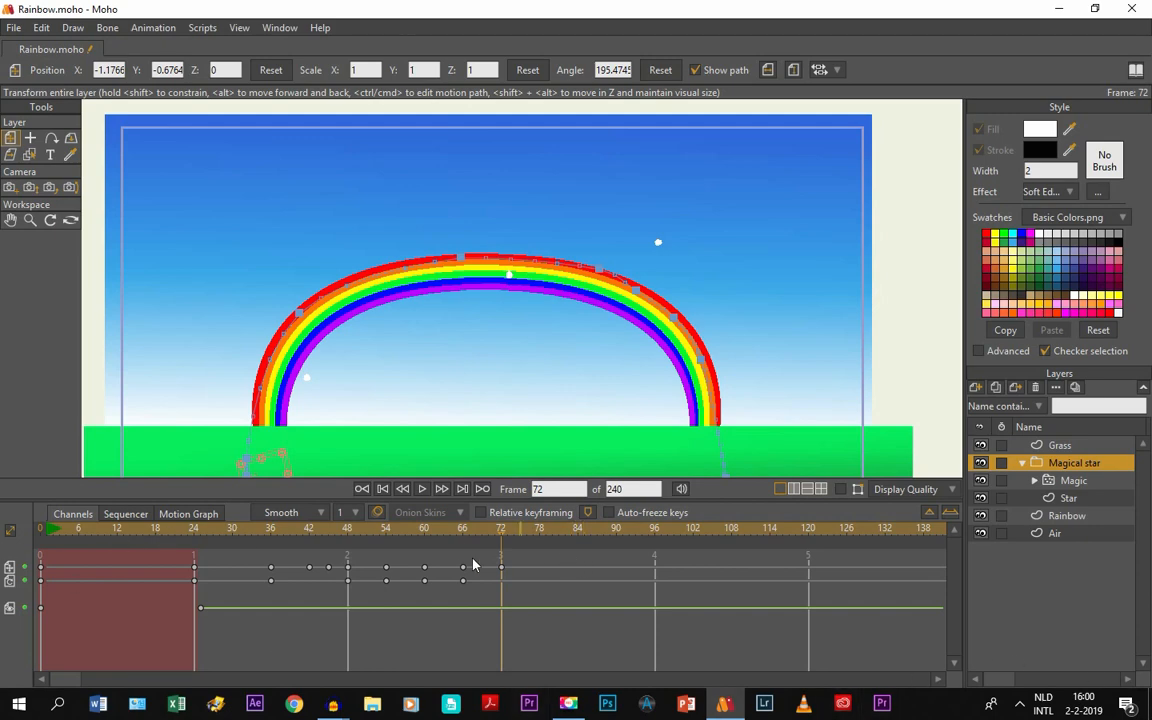
Turn off Visible for the Magical star group at frame 73.
{"action": "key", "text": "Right"}
{"action": "double_click", "coordinate": [1058, 465]}
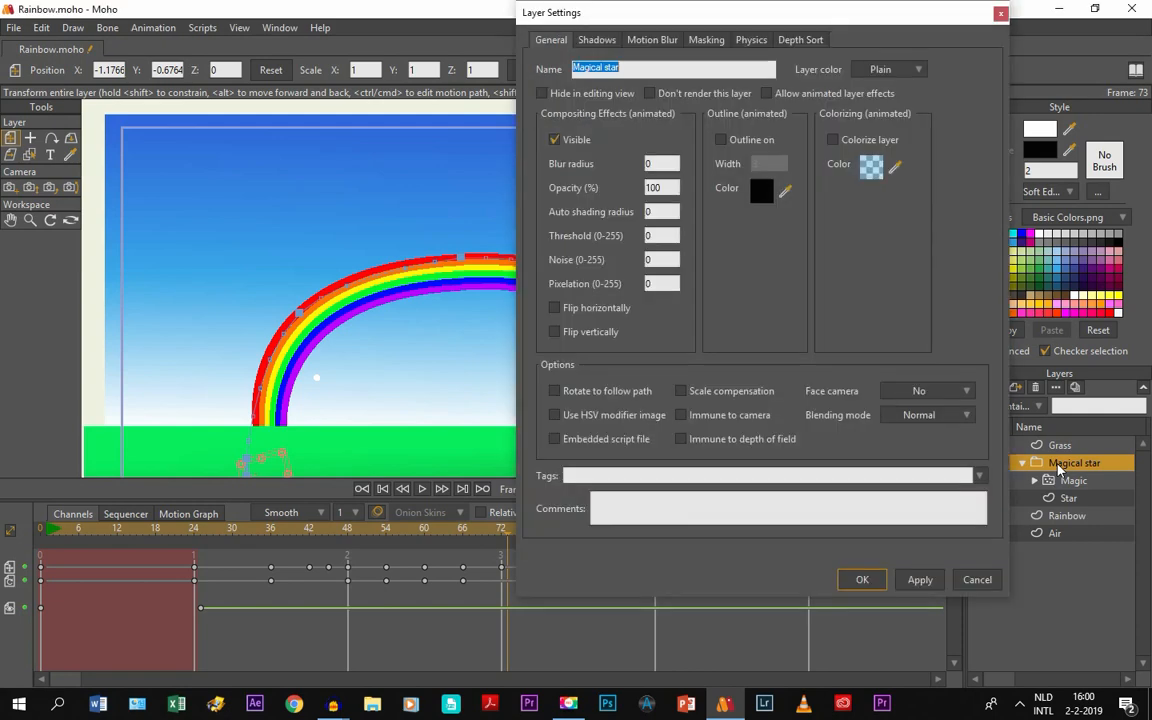
{"action": "left_click", "coordinate": [580, 141]}
{"action": "key", "text": "Return"}
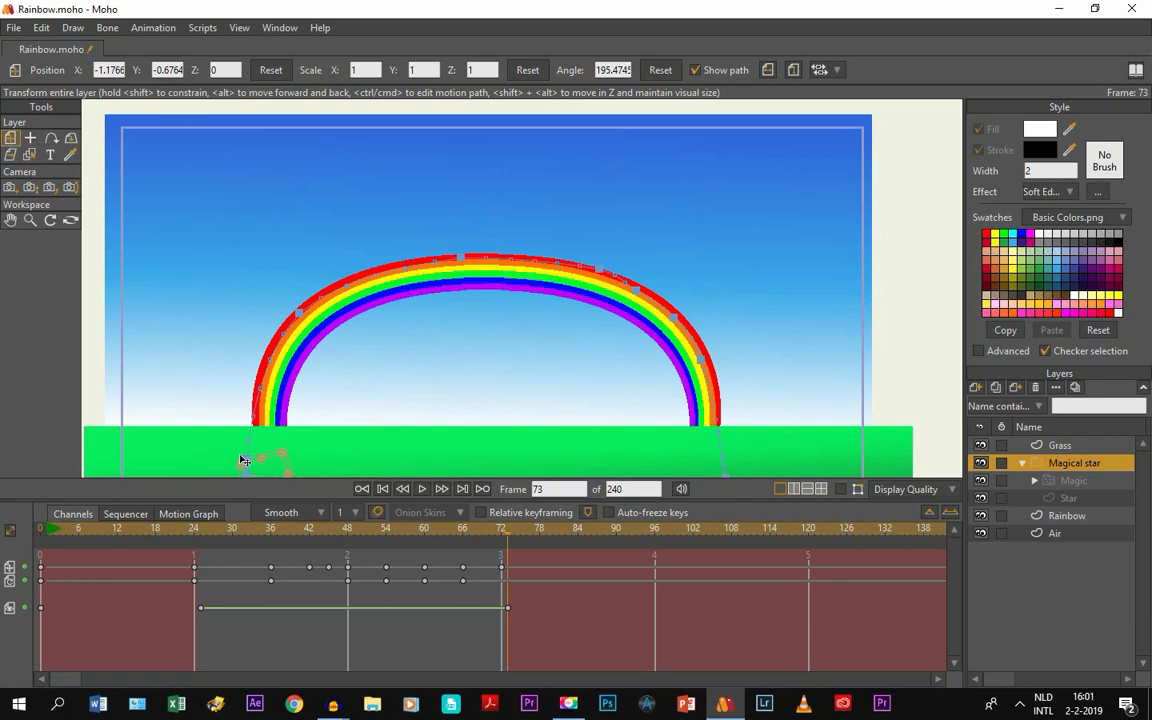
Export frames 1 to 240 of the animation as an MP4 (H.264-AAC) video named Rainbow3.mp4.
{"action": "left_click", "coordinate": [13, 28]}
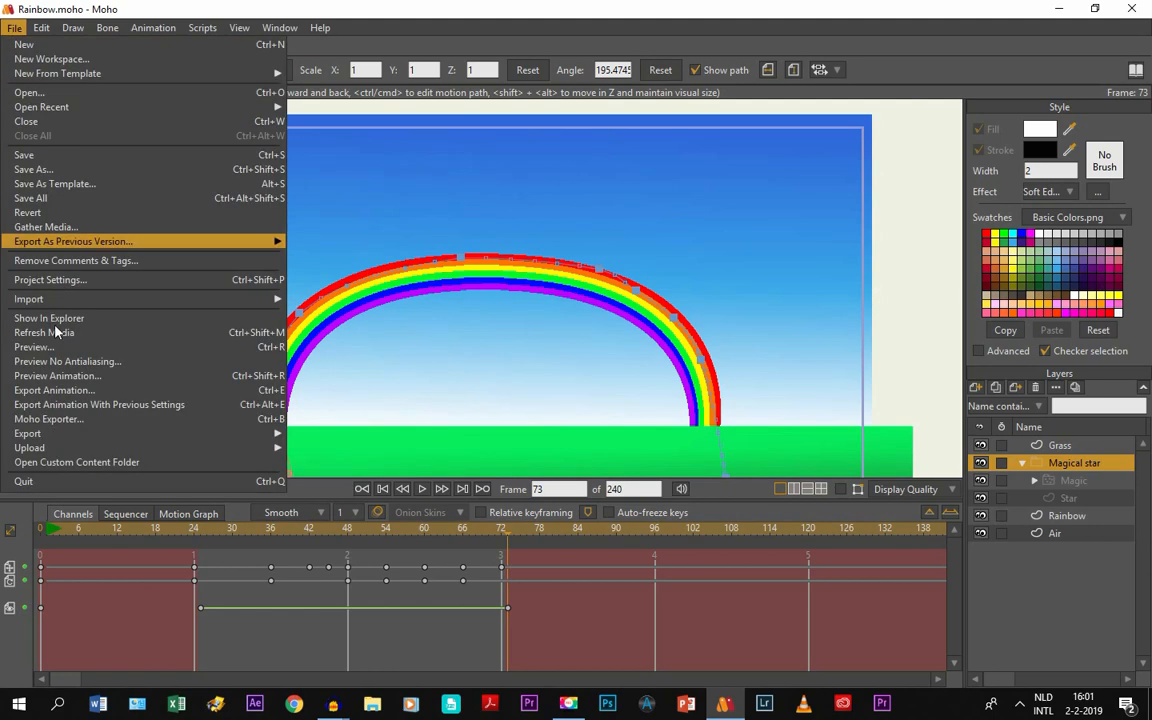
{"action": "left_click", "coordinate": [58, 392]}
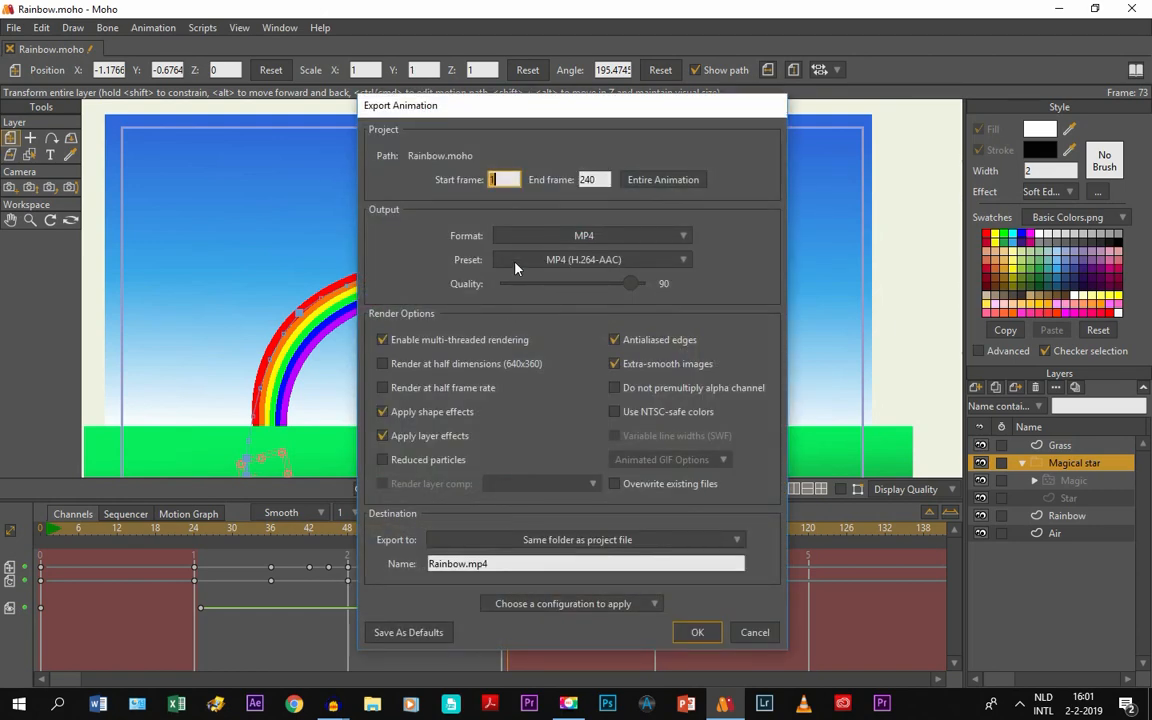
{"action": "left_click", "coordinate": [460, 564]}
{"action": "left_click", "coordinate": [461, 564]}
{"action": "type", "text": "3"}
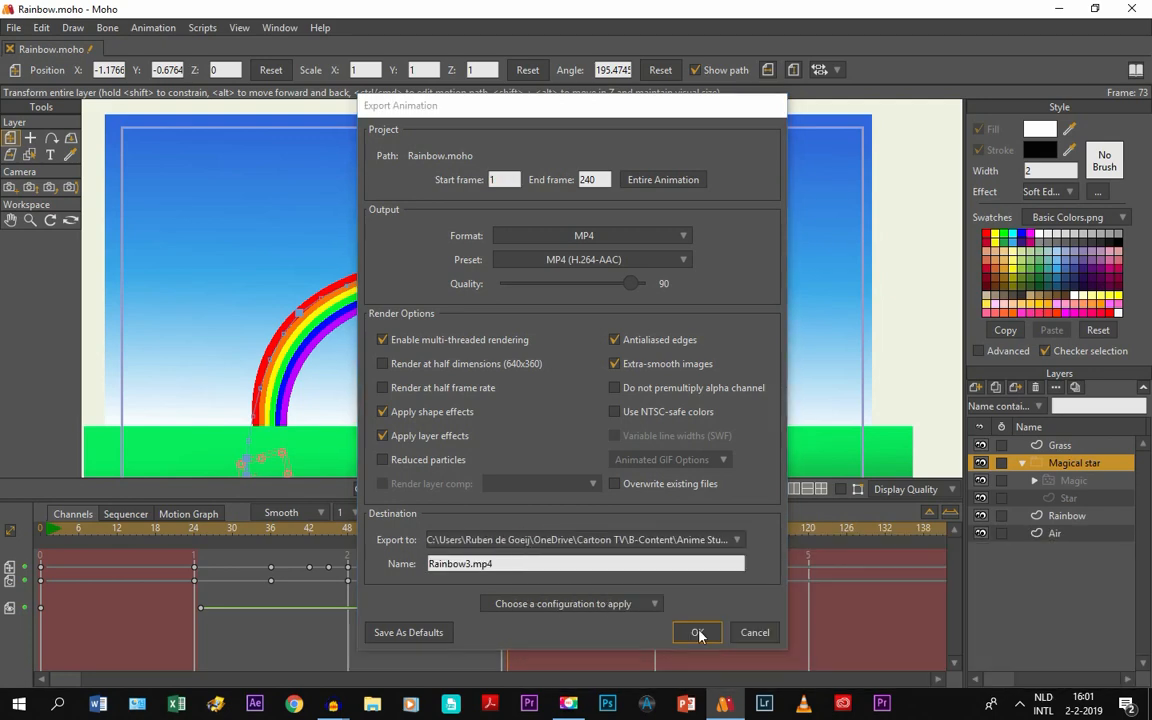
{"action": "left_click", "coordinate": [697, 632]}
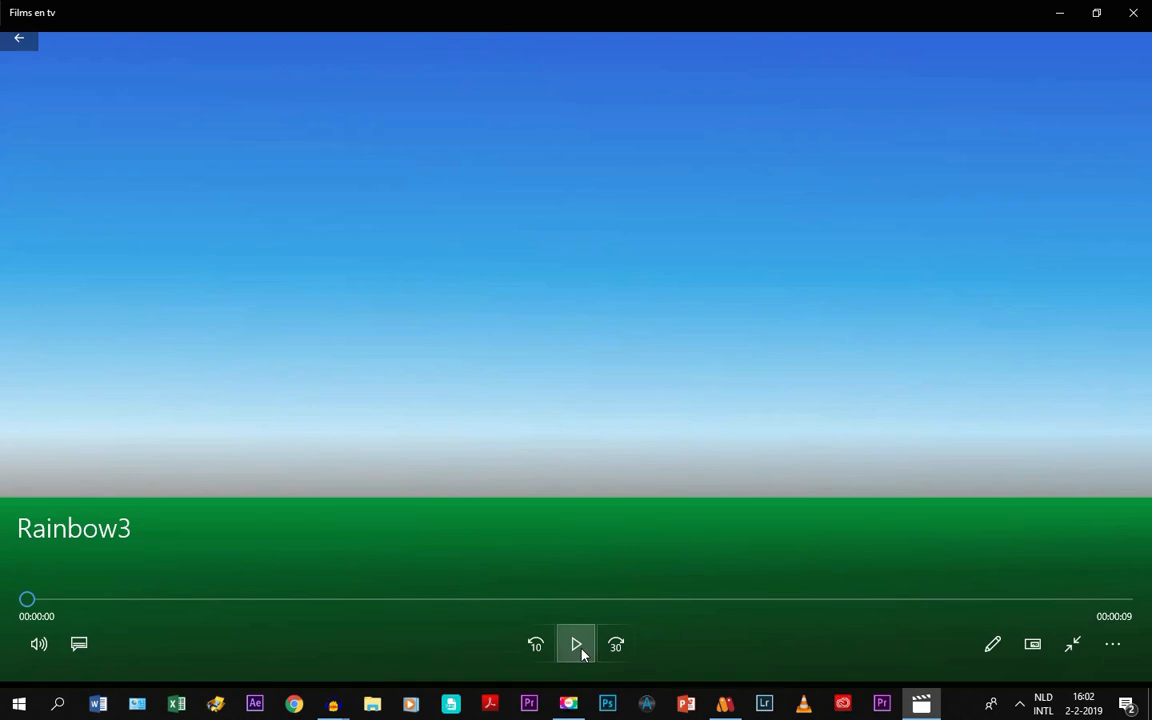
Play the exported Rainbow3 video in Films en tv to review the animation and return to Moho.
{"action": "left_click", "coordinate": [578, 646]}
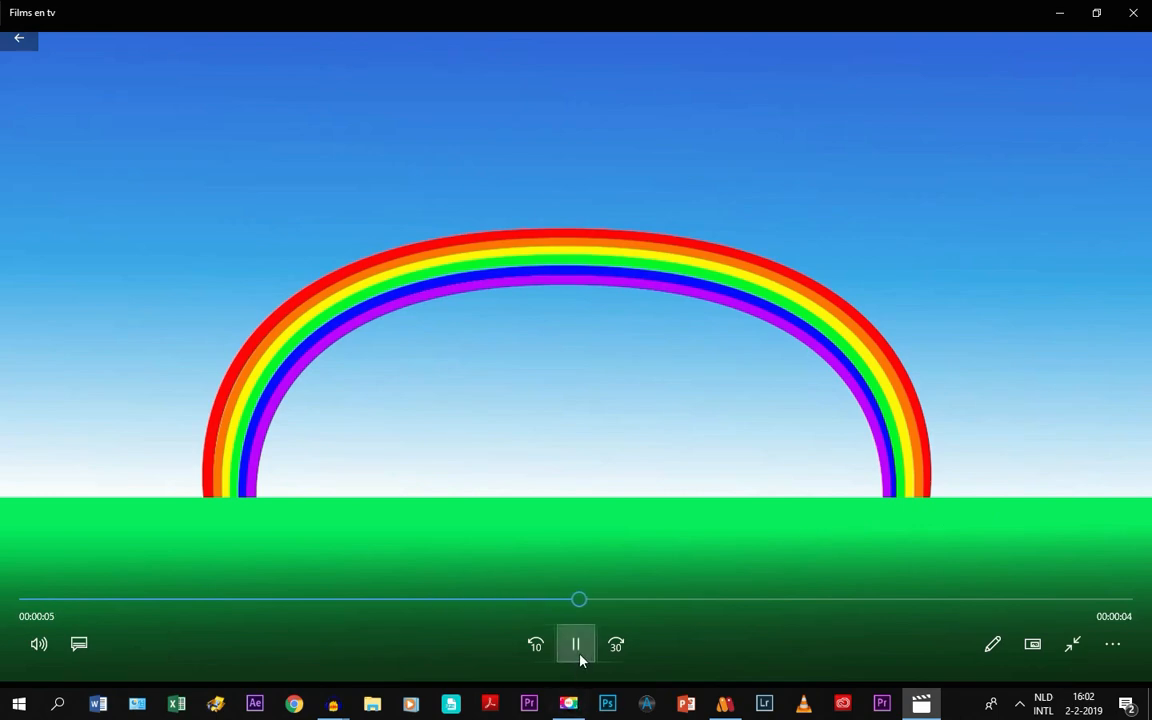
{"action": "left_click", "coordinate": [723, 704]}
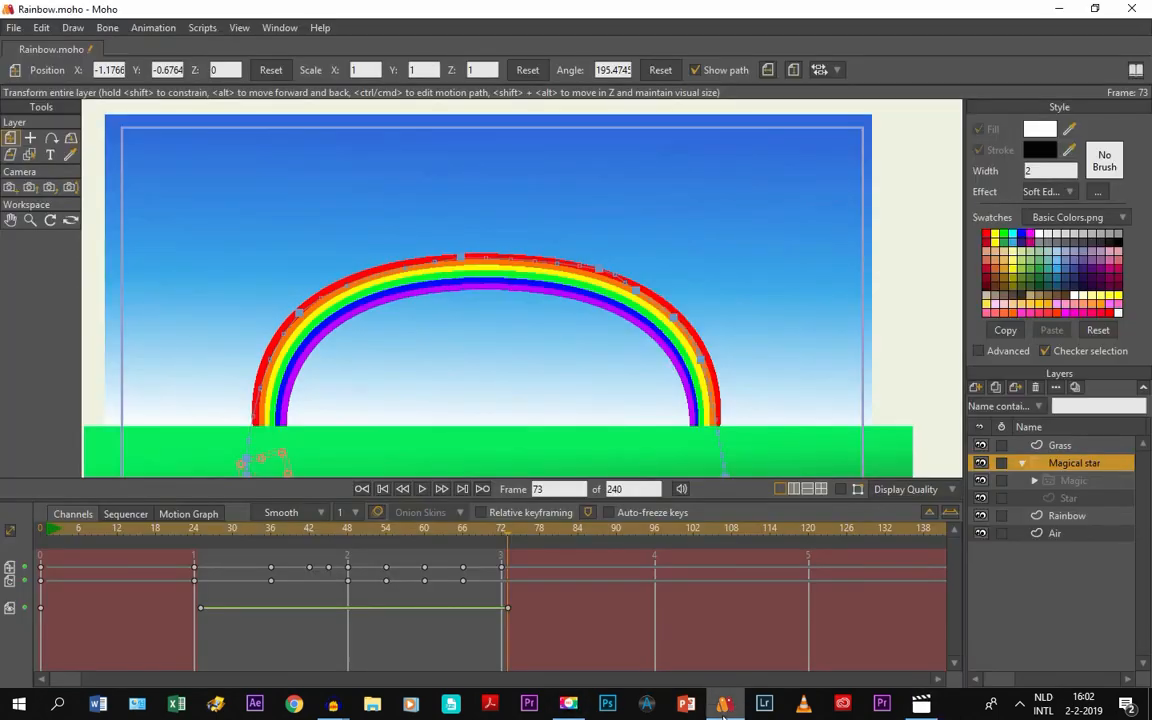